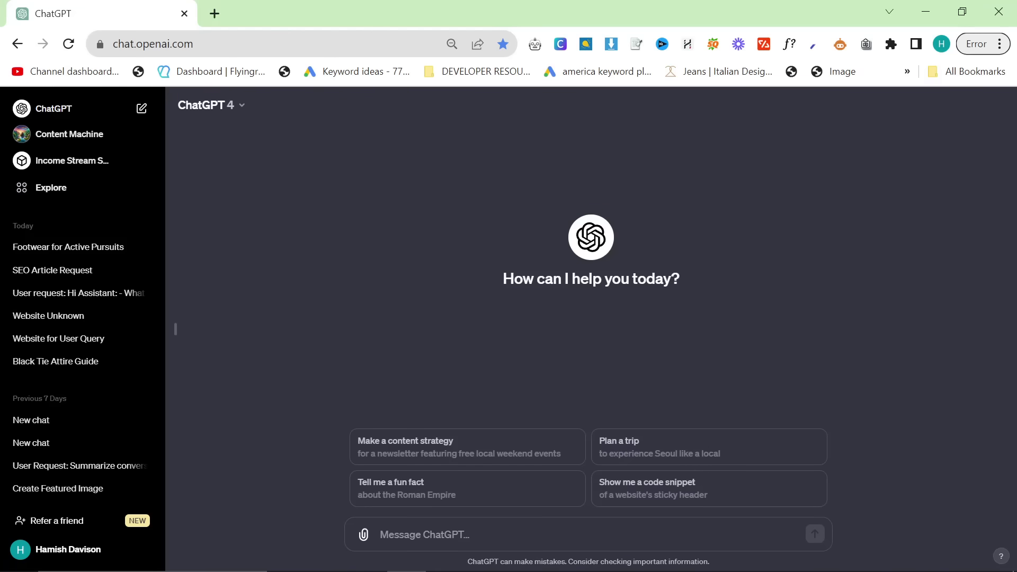
# Greet Income Stream Surfer's SEO Content Writer GPT with 'Hi' and name 2men.it as the website.
pyautogui.click(93, 164)
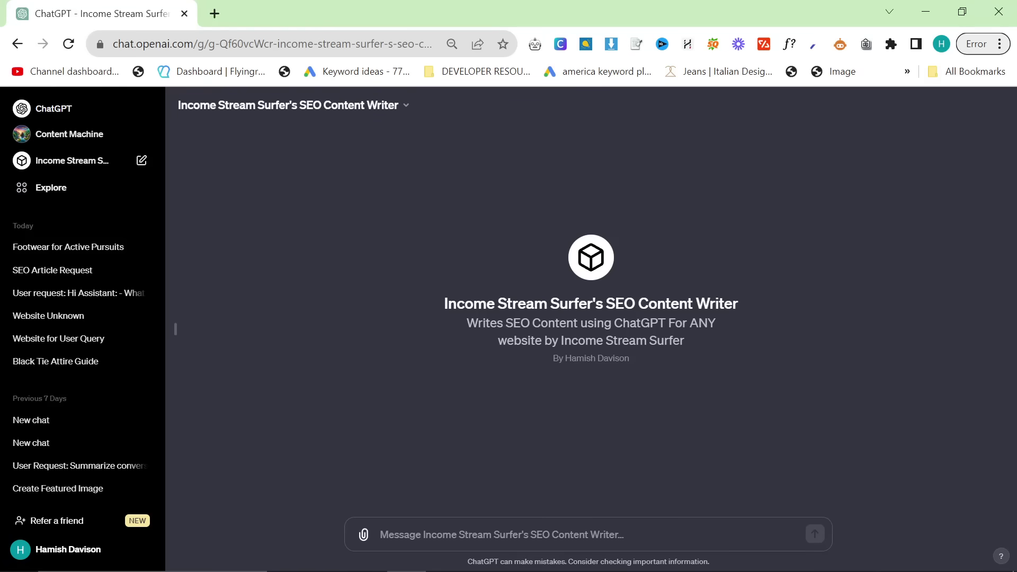
pyautogui.write('Hi')
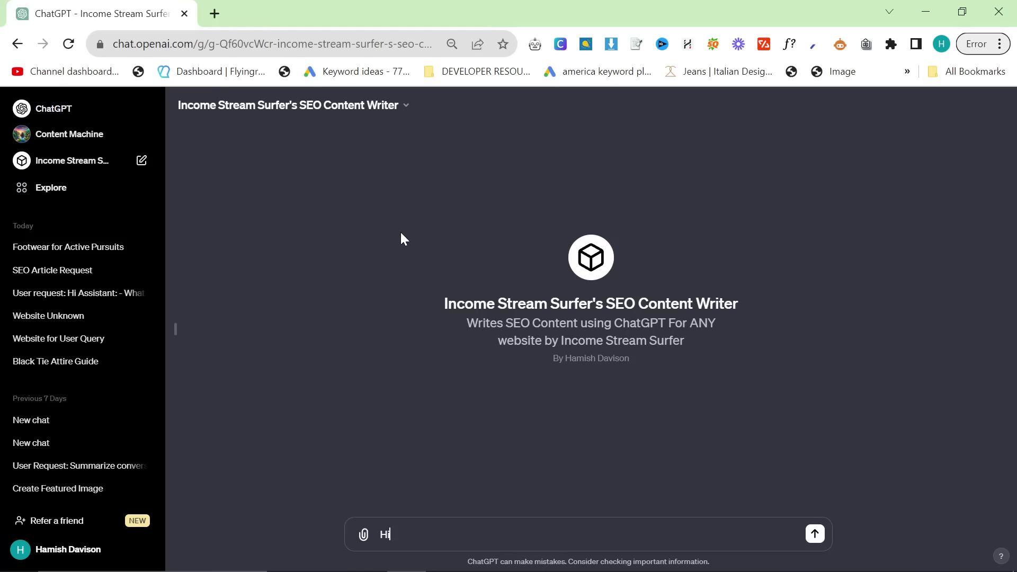
pyautogui.press('Return')
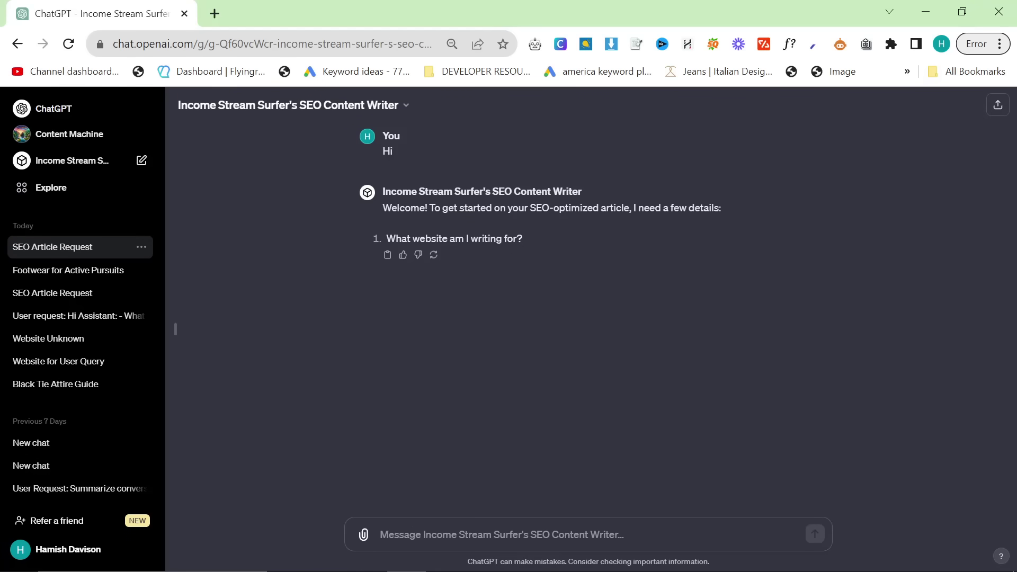
pyautogui.write('2men.it')
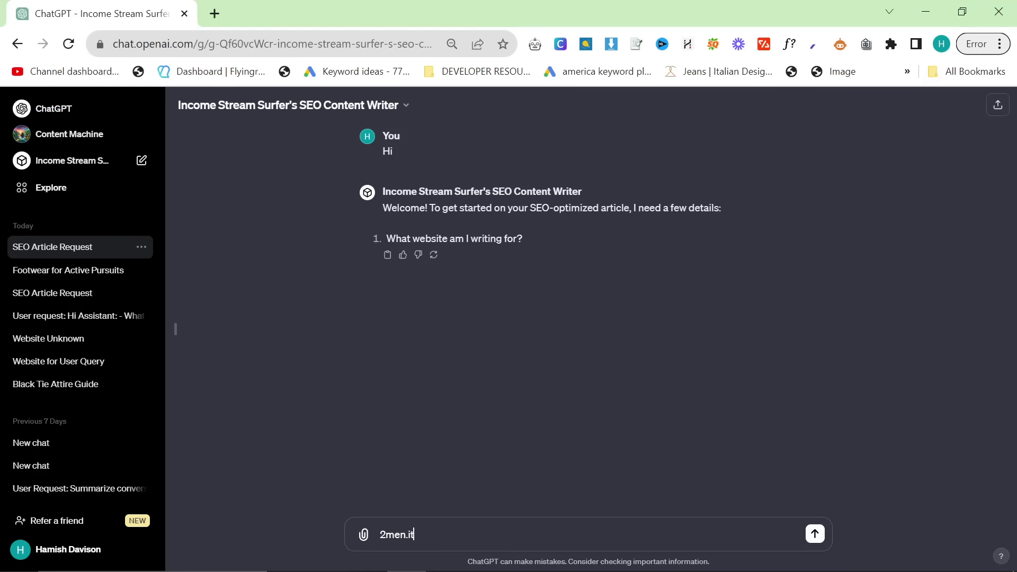
pyautogui.press('Return')
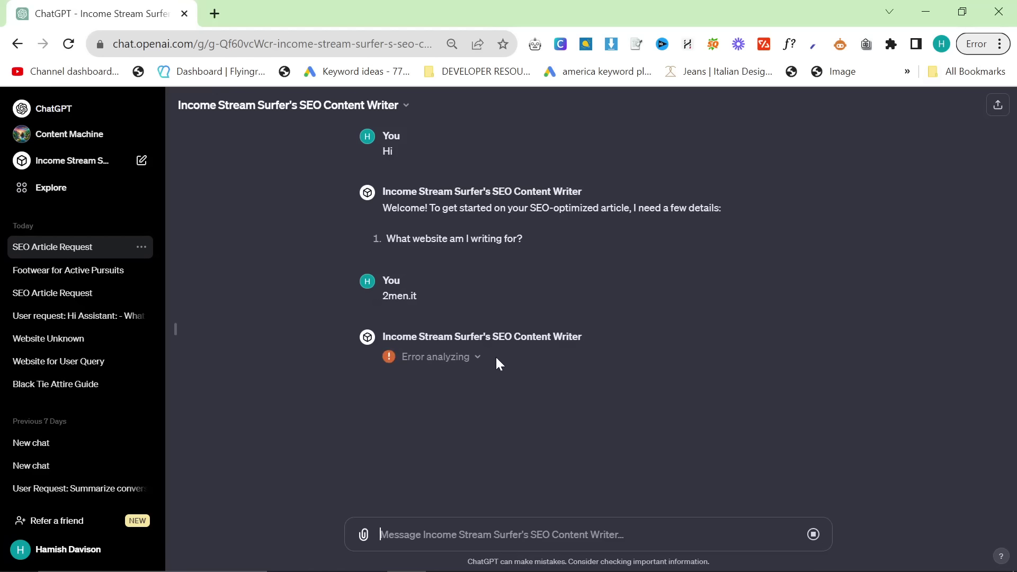
# Expand the error details and read the writer's description of 2men.it as Italian luxury menswear.
pyautogui.click(477, 358)
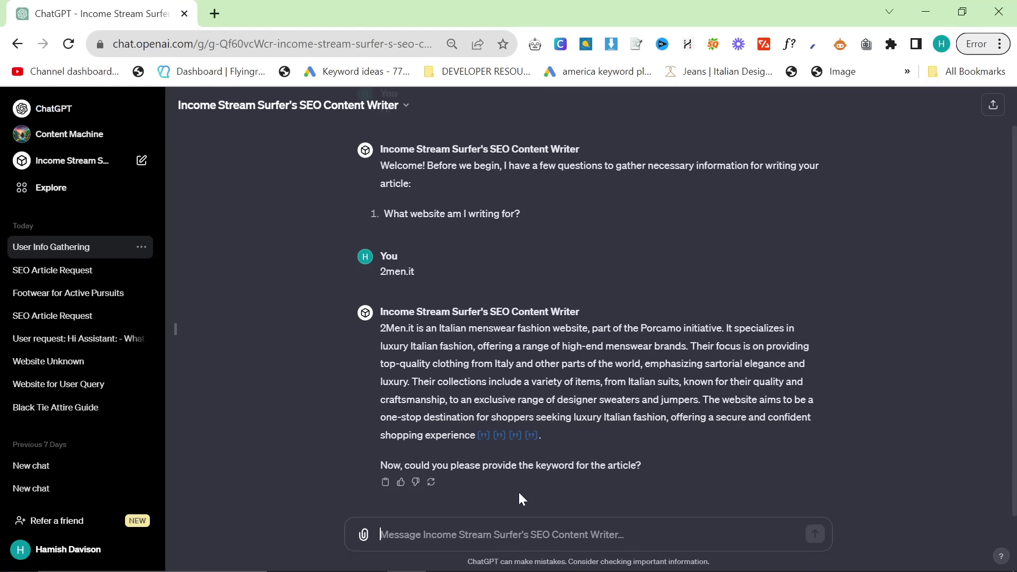
pyautogui.moveTo(498, 325); pyautogui.dragTo(541, 435)
pyautogui.click(819, 442)
pyautogui.click(454, 391)
# Search Keyword Tool for 'italian suit' in a new browser tab.
pyautogui.click(214, 14)
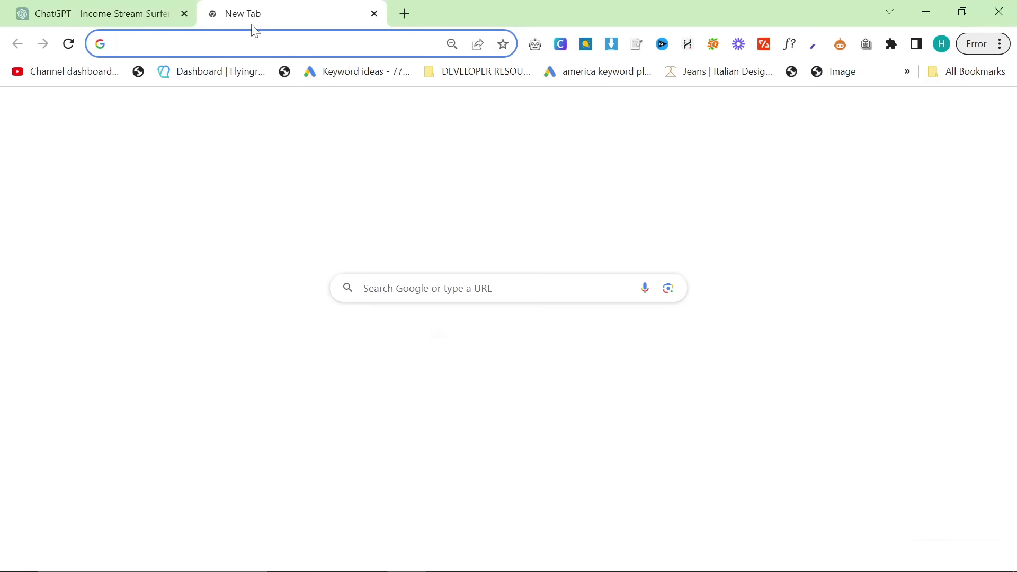
pyautogui.write('k')
pyautogui.press('Return')
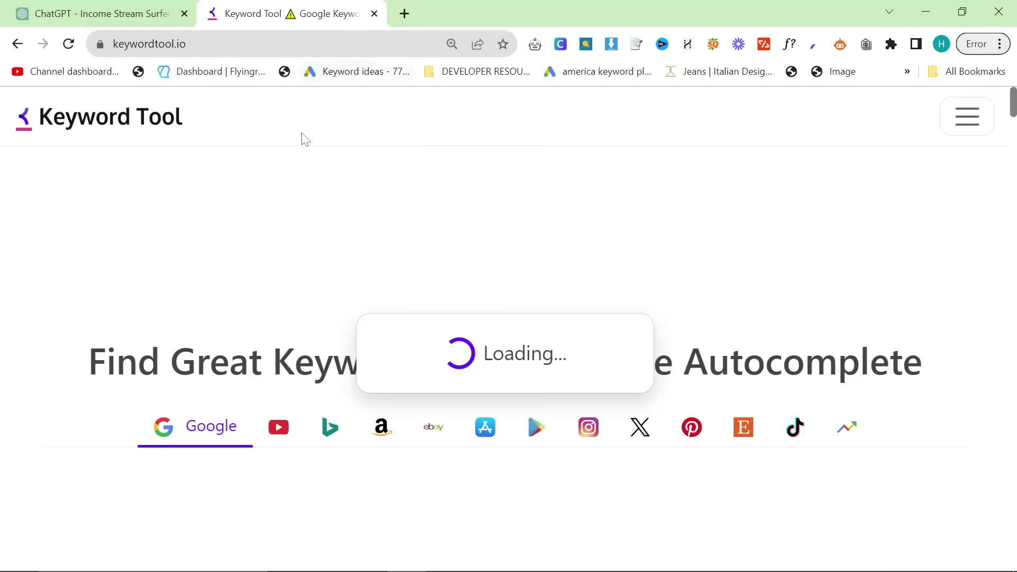
pyautogui.write('italian ')
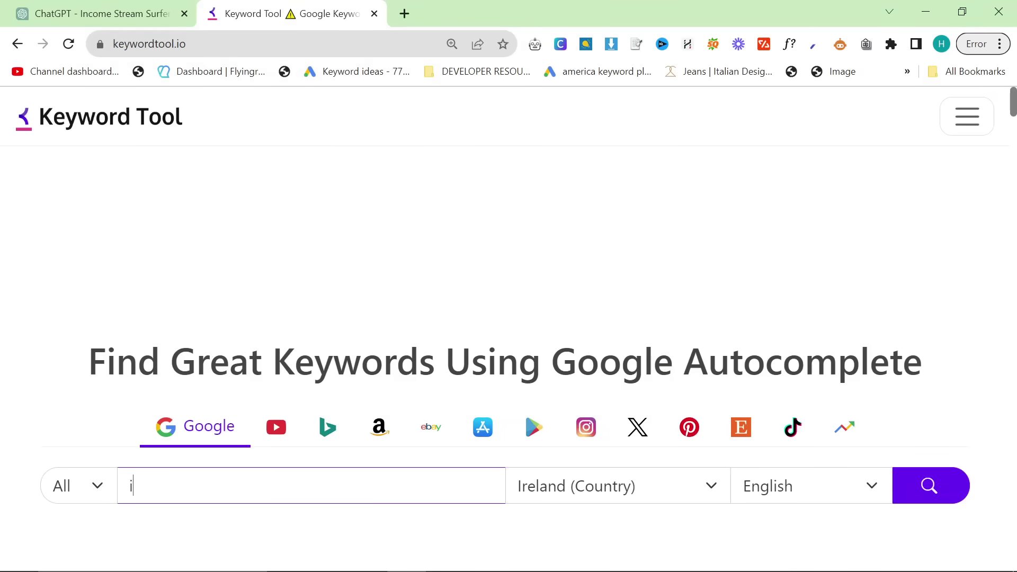
pyautogui.write('suit')
pyautogui.press('Return')
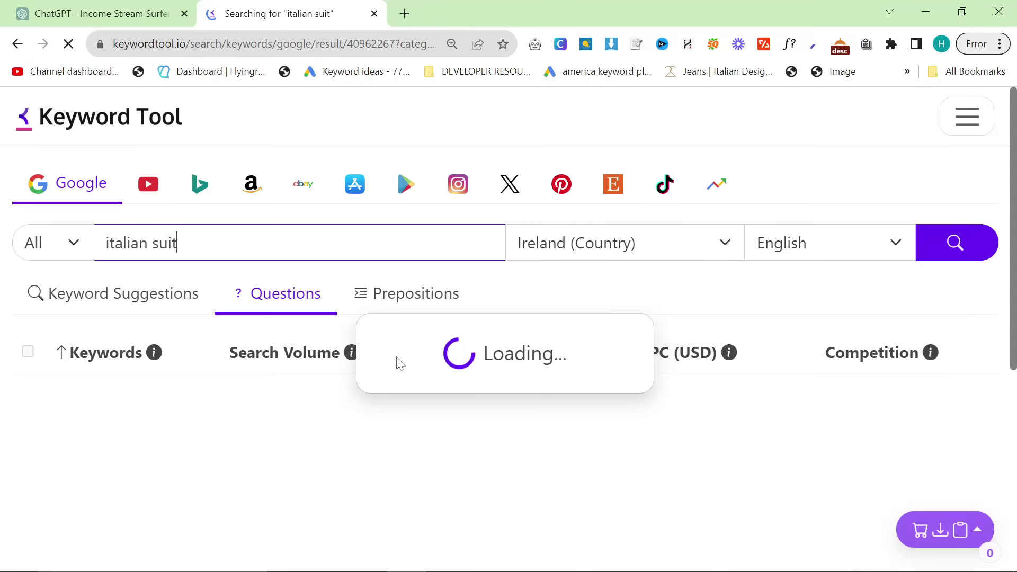
# Browse the keyword results and pick out 'italian suit fabric'.
pyautogui.scroll(-1, 260, 371)
pyautogui.scroll(-10, 193, 398)
pyautogui.scroll(-8, 193, 403)
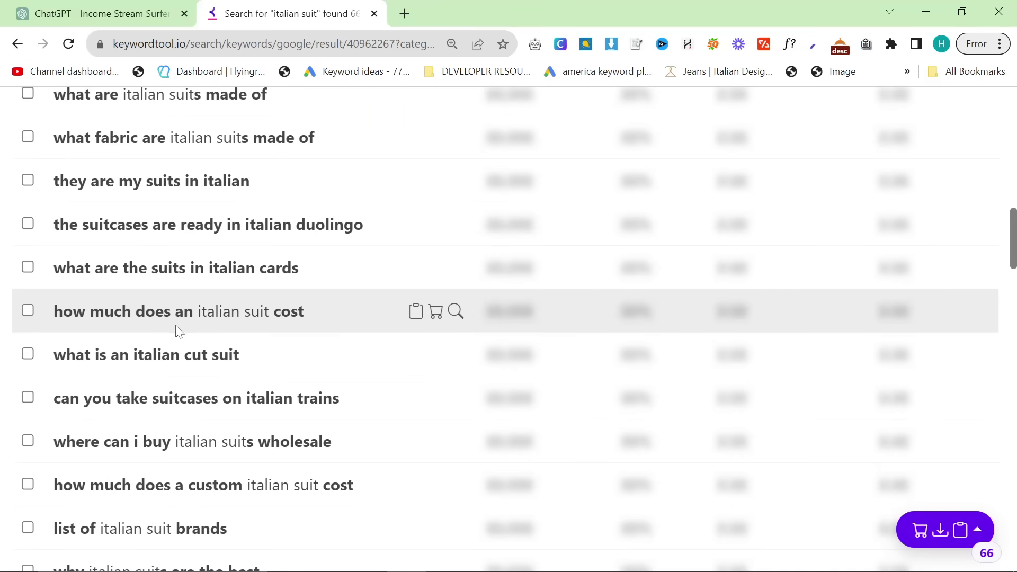
pyautogui.scroll(-2, 197, 344)
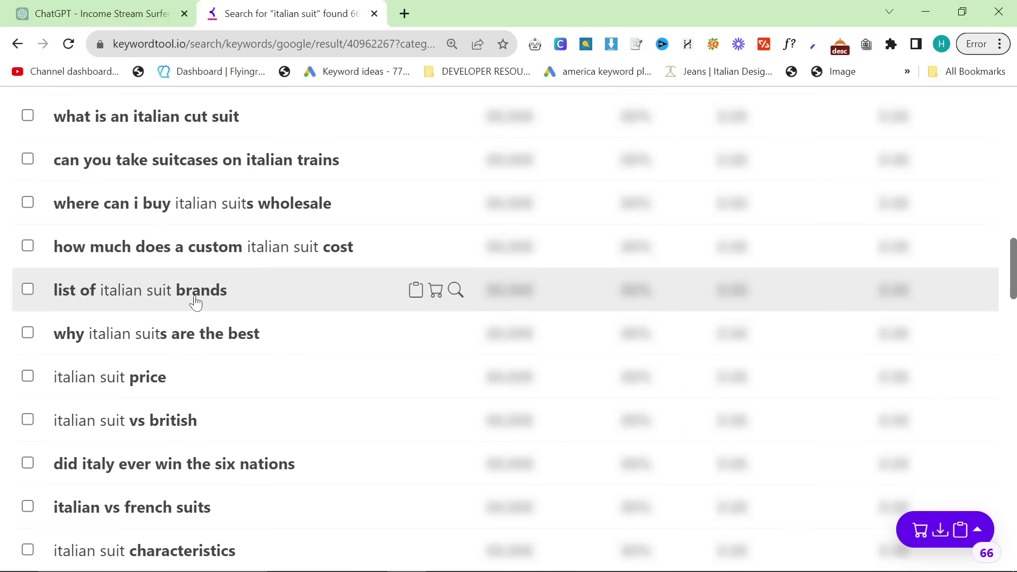
pyautogui.scroll(-2, 196, 307)
pyautogui.scroll(-2, 204, 336)
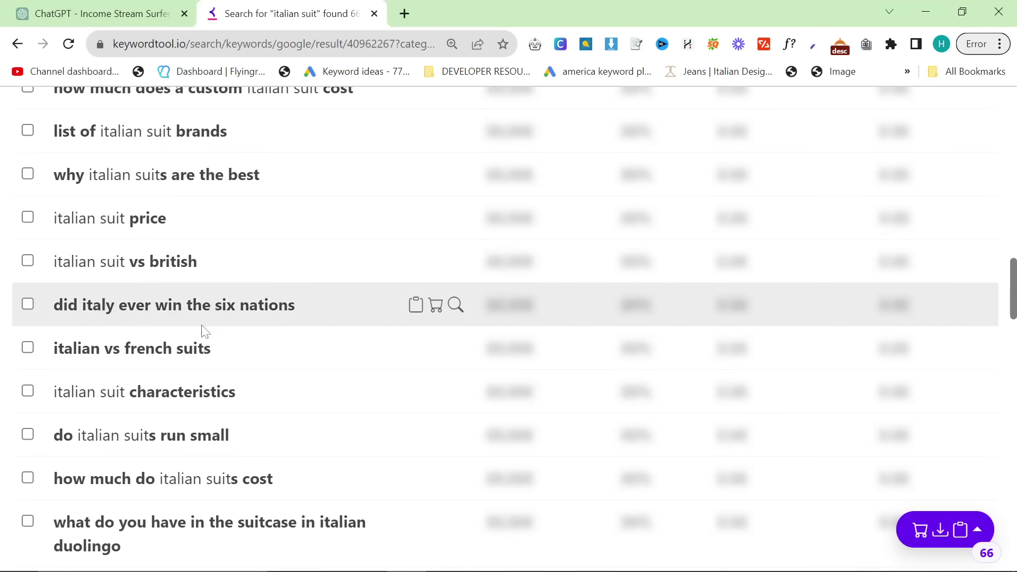
pyautogui.press('F5')
pyautogui.scroll(-5, 267, 447)
pyautogui.doubleClick(151, 250)
# Send the keyword 'italian suit fabric' to the SEO writer.
pyautogui.moveTo(178, 250); pyautogui.dragTo(32, 250)
pyautogui.hotkey('ctrl', 'c')
pyautogui.click(79, 13)
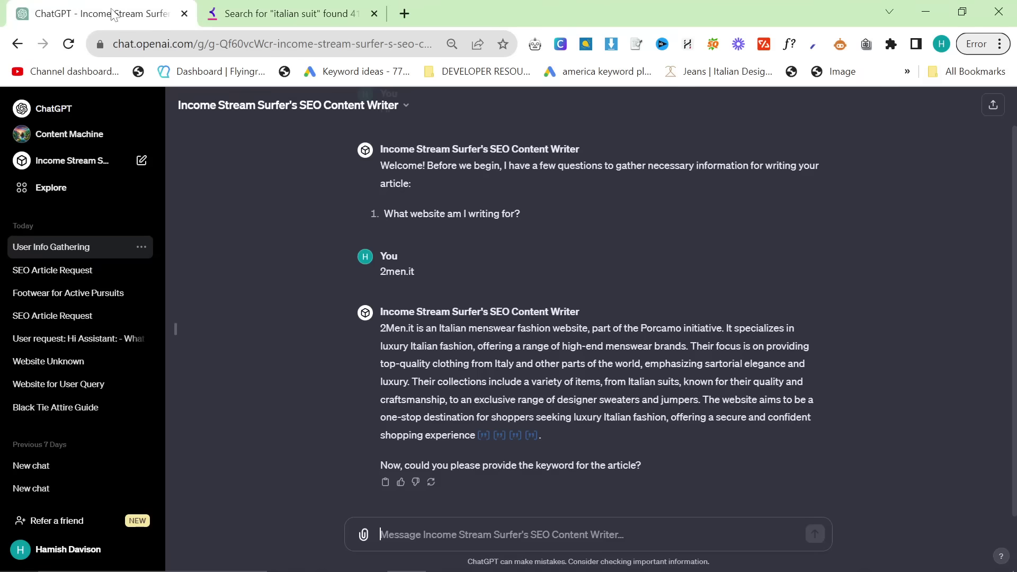
pyautogui.hotkey('ctrl', 'v')
pyautogui.press('Return')
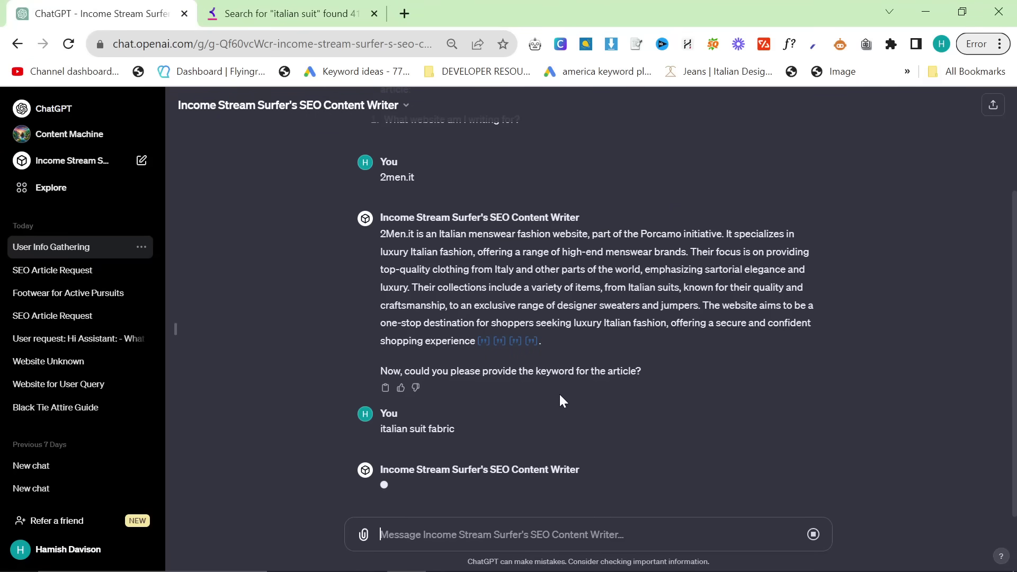
# Open 2men.it's sitemap and find its 'suit' collection entries.
pyautogui.click(406, 13)
pyautogui.write('2men.it/sitemap_collections_1.xml')
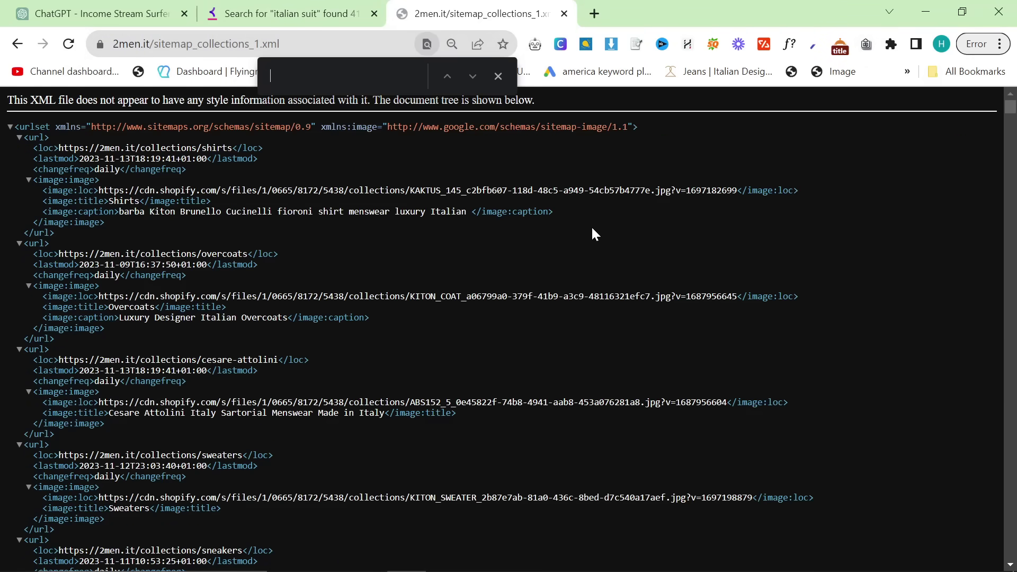
pyautogui.write('suit')
pyautogui.press('Return')
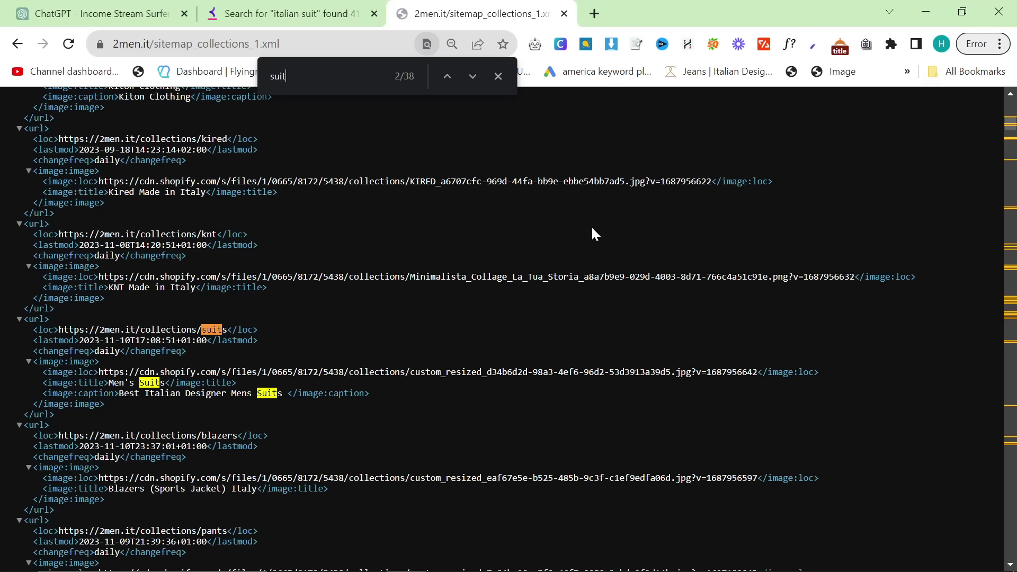
pyautogui.press('Return')
pyautogui.press('Return')
pyautogui.press('Return')
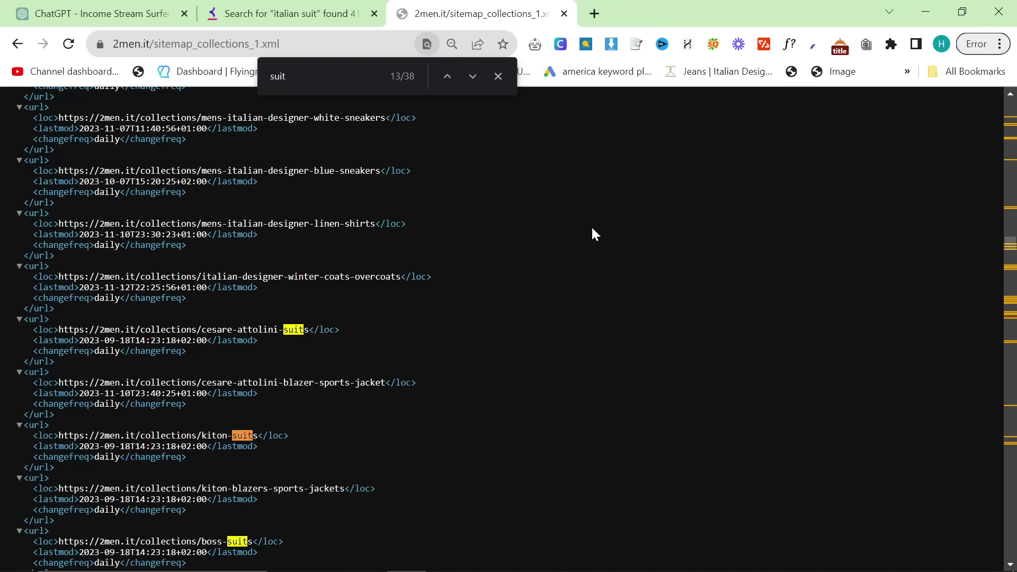
pyautogui.press('Return')
pyautogui.press('Return')
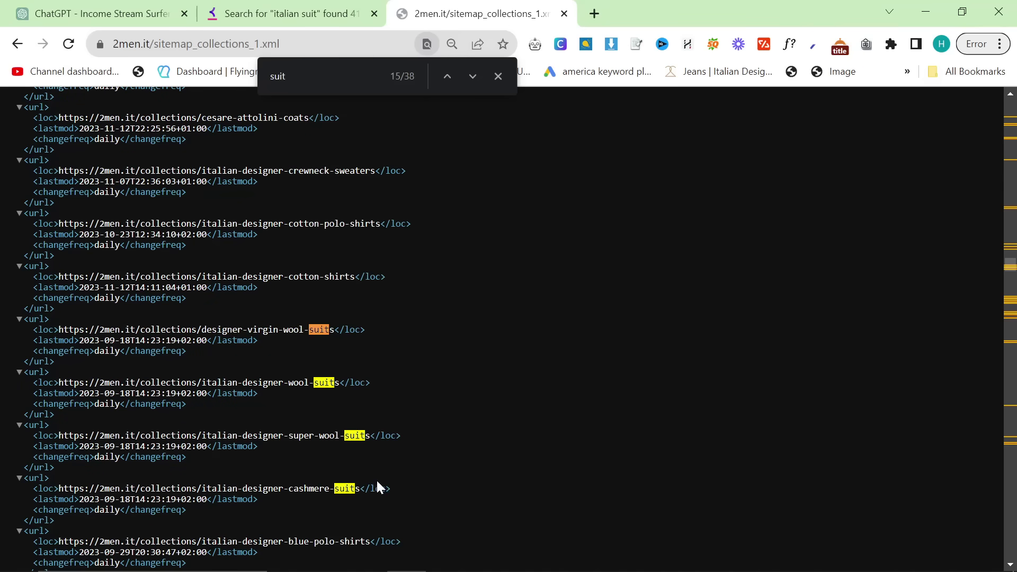
pyautogui.moveTo(385, 487); pyautogui.dragTo(2, 451)
pyautogui.click(206, 315)
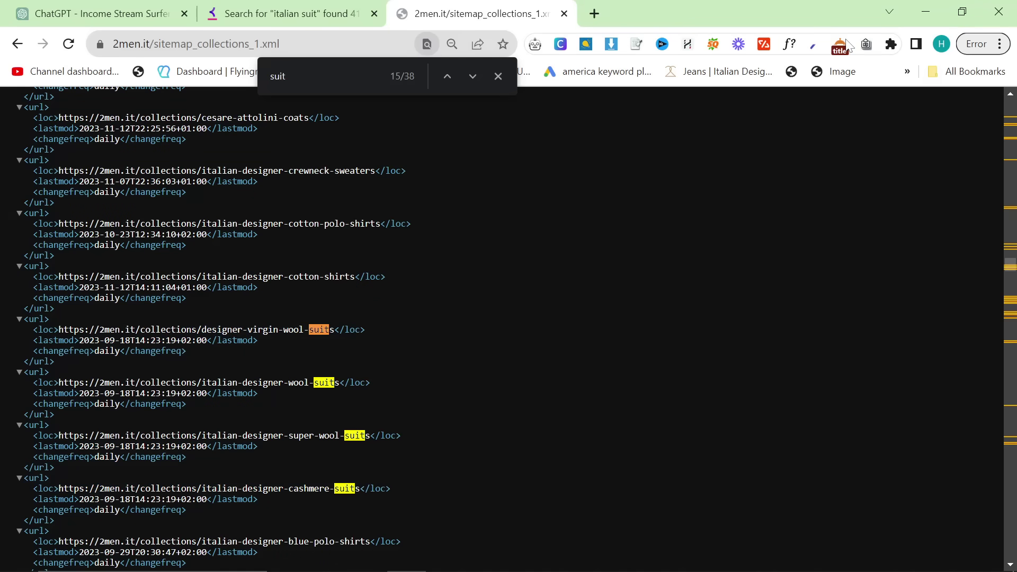
# Search for the sitemaptoclipboard extension and copy the sitemap's collection paths.
pyautogui.moveTo(859, 83)
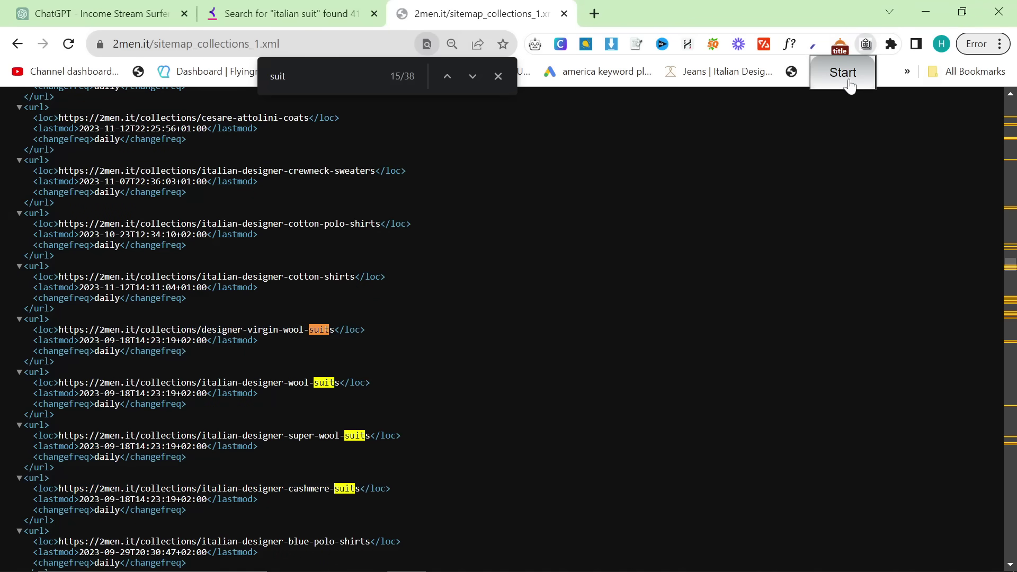
pyautogui.click(594, 14)
pyautogui.write('si')
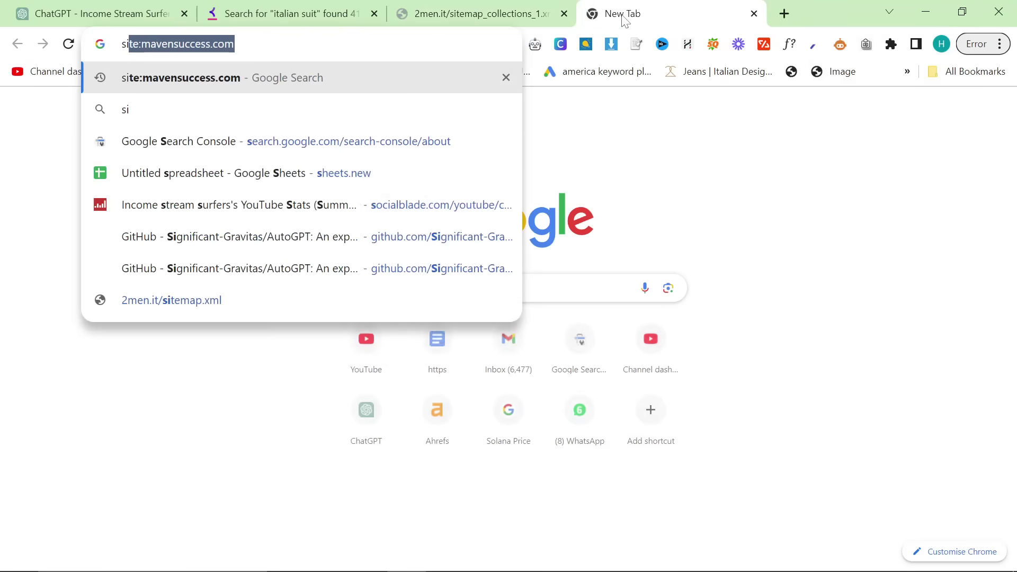
pyautogui.write('temaptoclipboa')
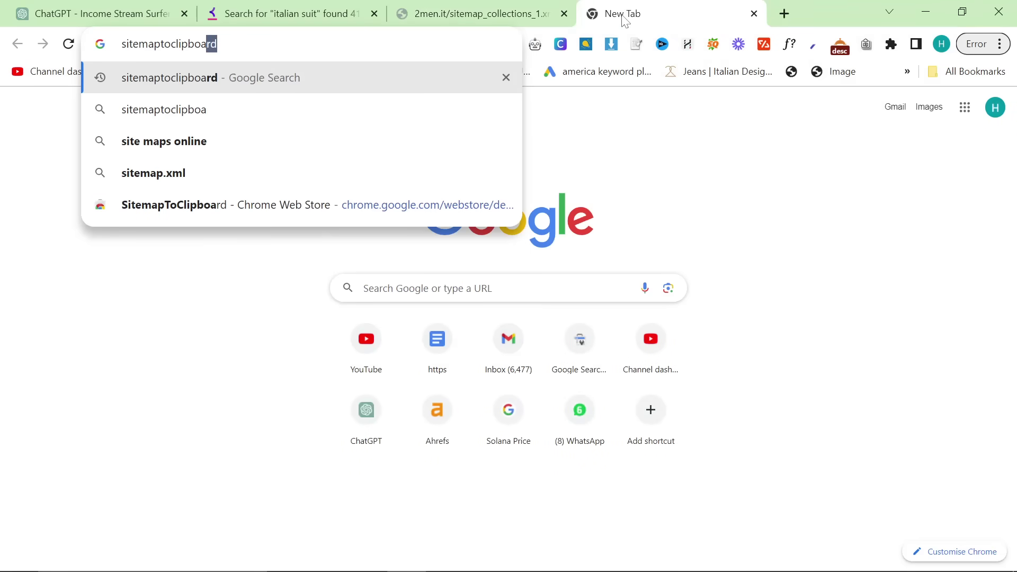
pyautogui.press('Return')
pyautogui.hotkey('ctrl', 'shift', 'Tab')
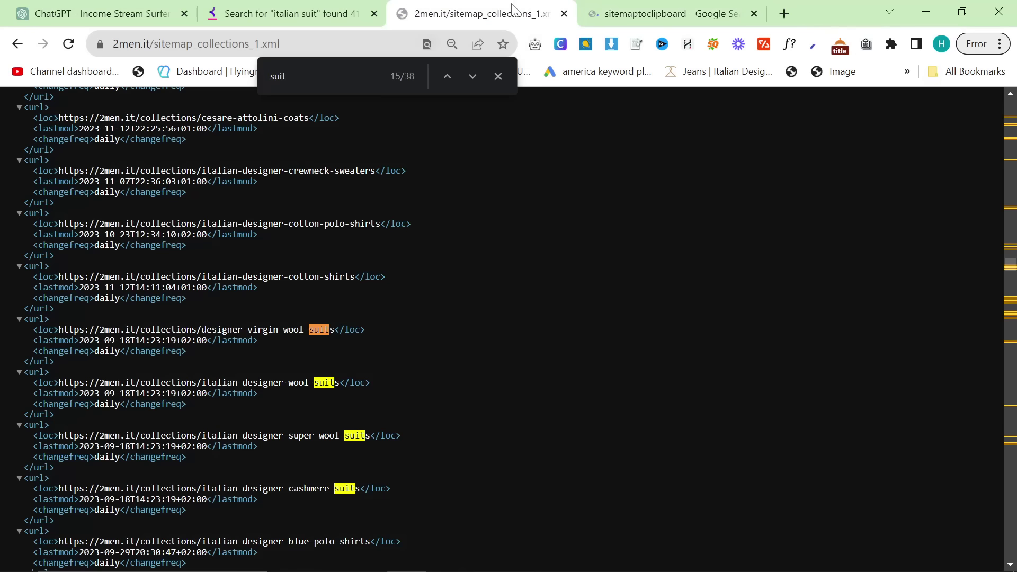
pyautogui.hotkey('ctrl', 'Tab')
pyautogui.hotkey('ctrl', 'shift', 'Tab')
pyautogui.hotkey('ctrl', '1')
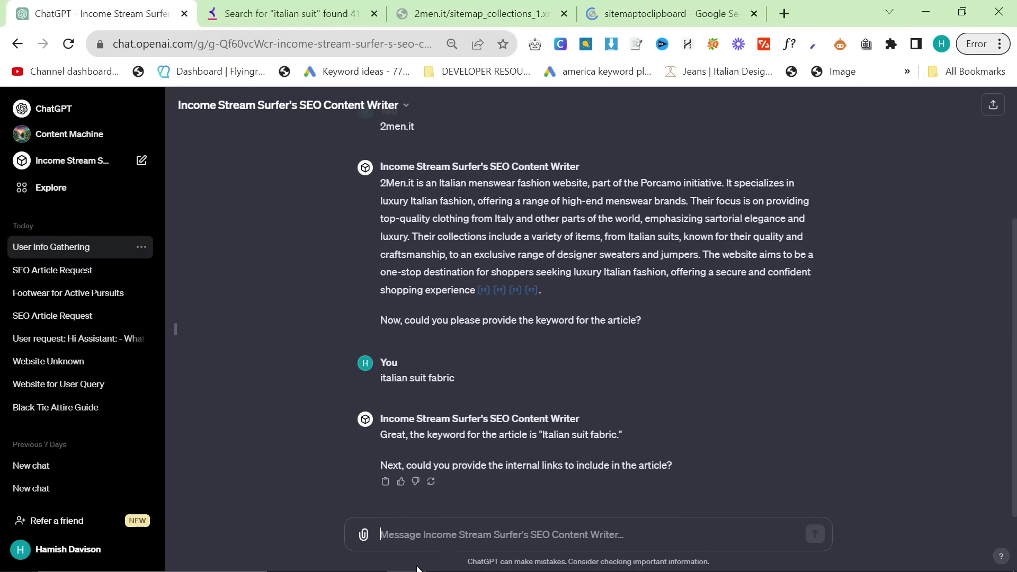
pyautogui.click(434, 6)
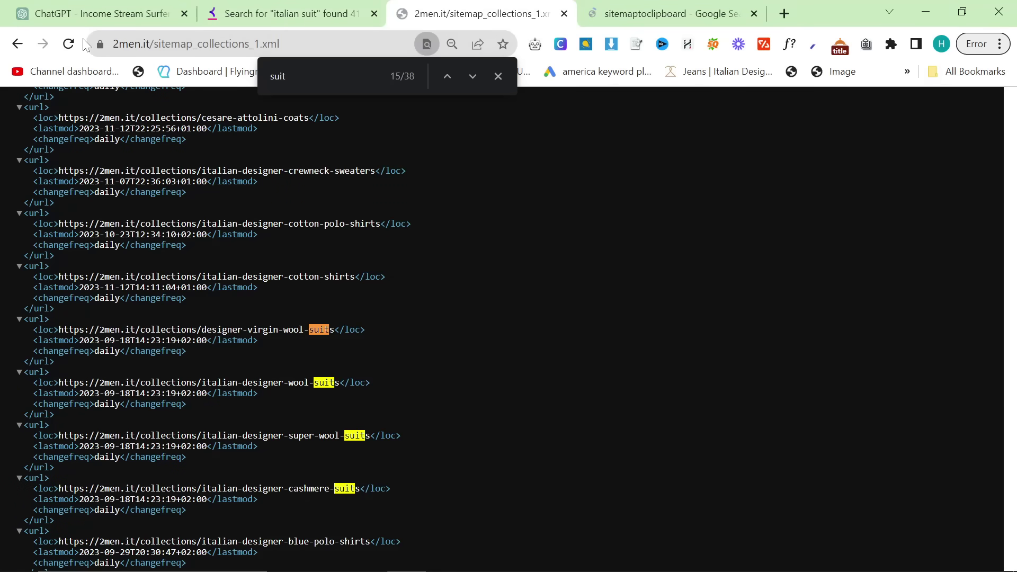
pyautogui.doubleClick(207, 48)
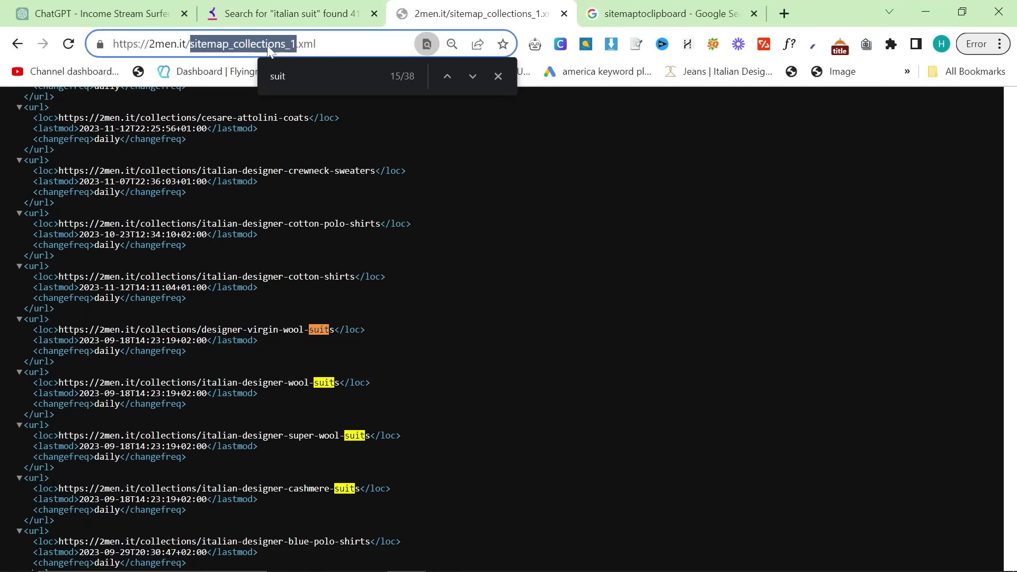
pyautogui.click(294, 167)
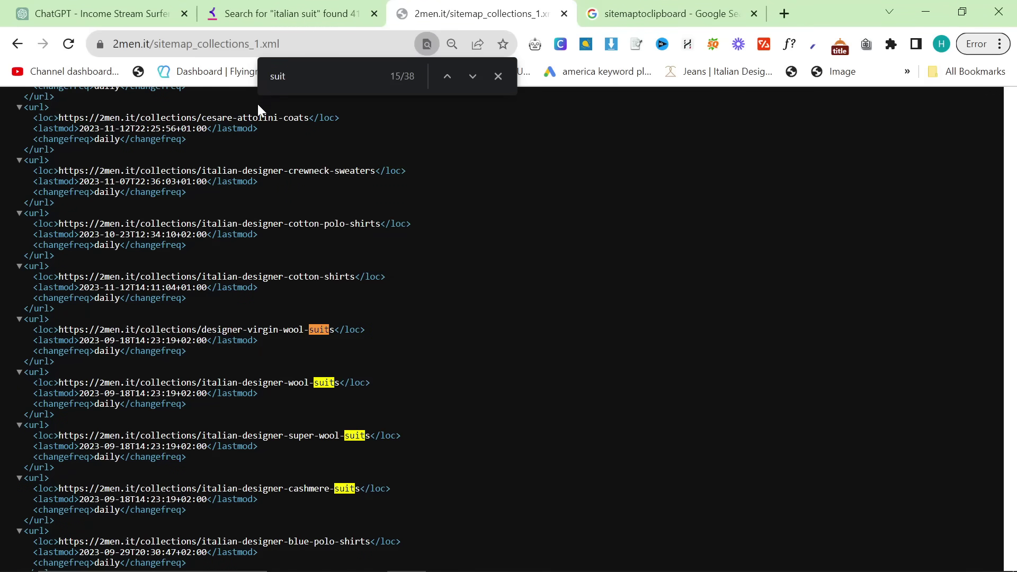
pyautogui.scroll(8, 261, 217)
# Paste and send the 2men.it collection paths as internal links.
pyautogui.hotkey('ctrl', '1')
pyautogui.click(464, 523)
pyautogui.hotkey('ctrl', 'v')
pyautogui.press('Return')
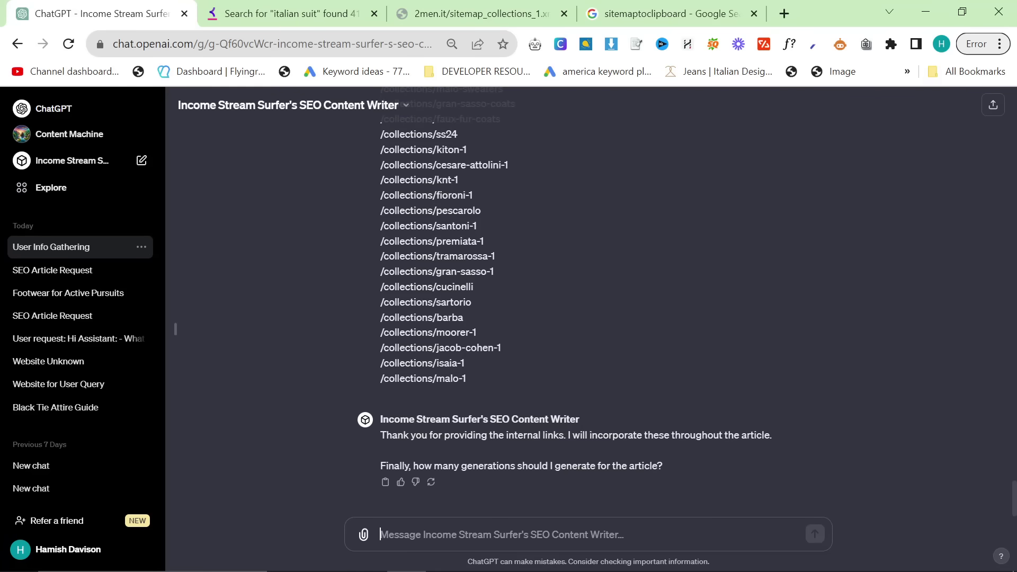
# Answer 4 generations and review the first article part.
pyautogui.moveTo(379, 466); pyautogui.dragTo(672, 470)
pyautogui.click(660, 479)
pyautogui.write('4')
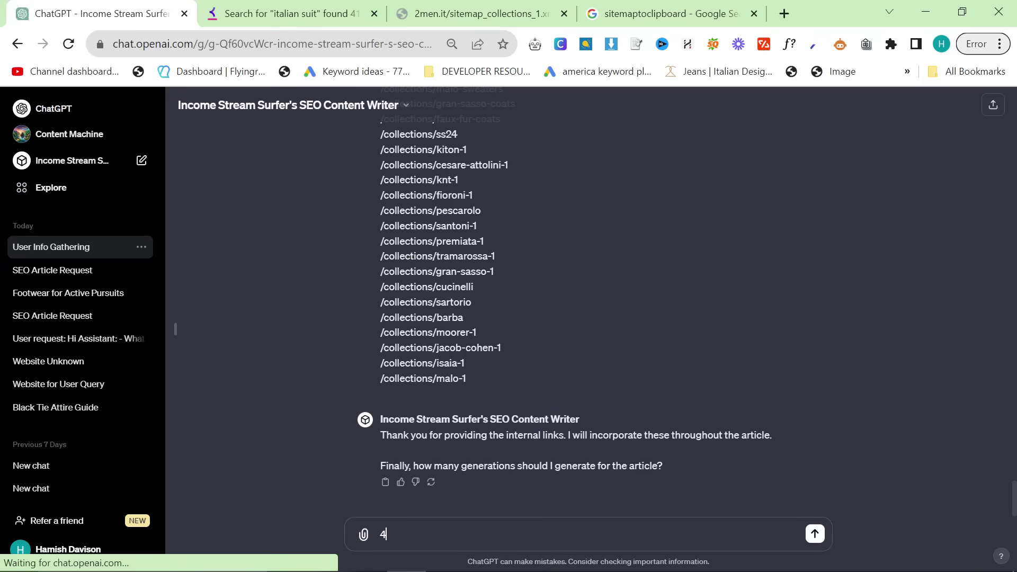
pyautogui.press('Return')
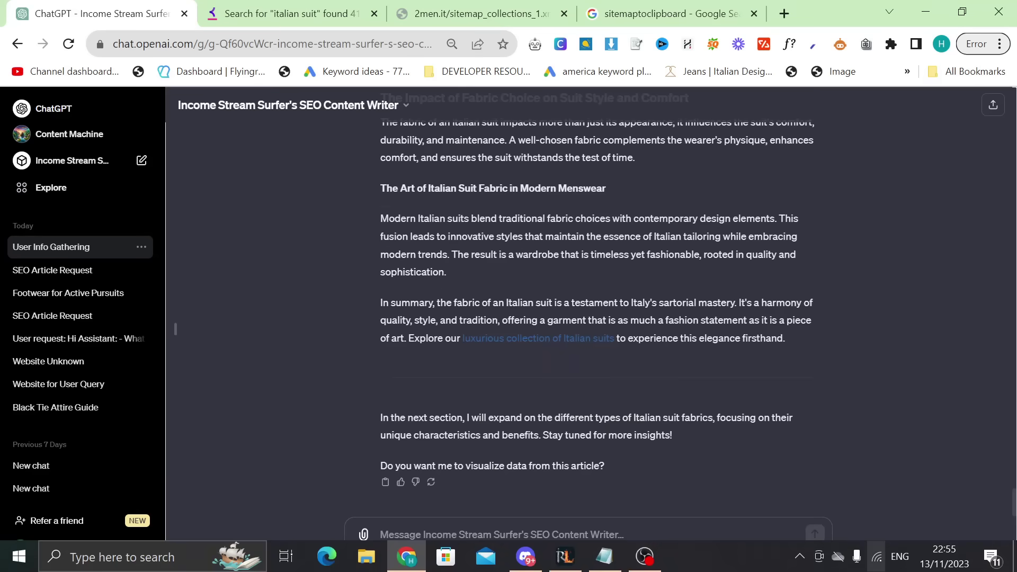
pyautogui.scroll(2, 640, 459)
pyautogui.scroll(4, 640, 458)
pyautogui.scroll(-4, 640, 458)
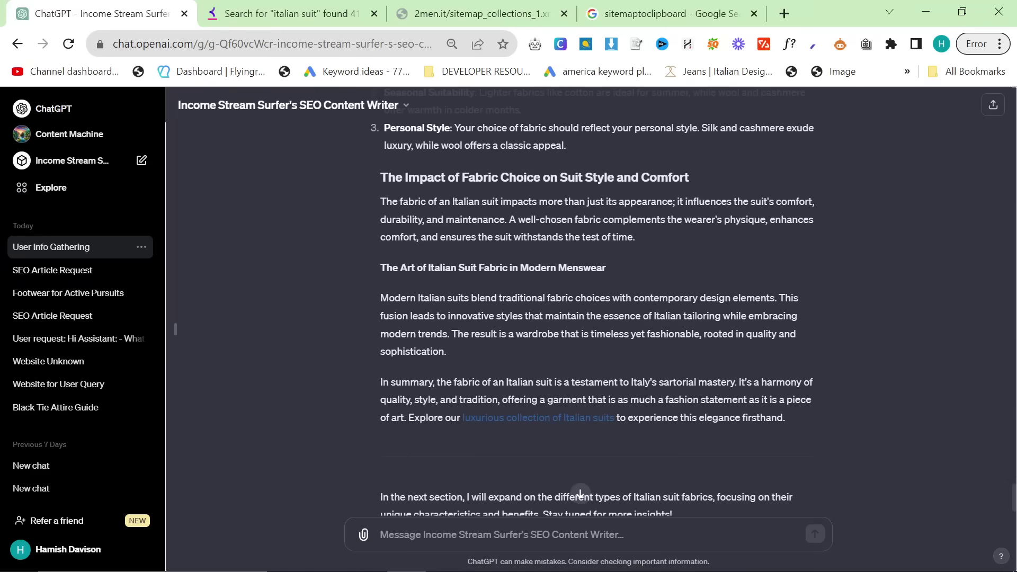
pyautogui.scroll(-2, 581, 494)
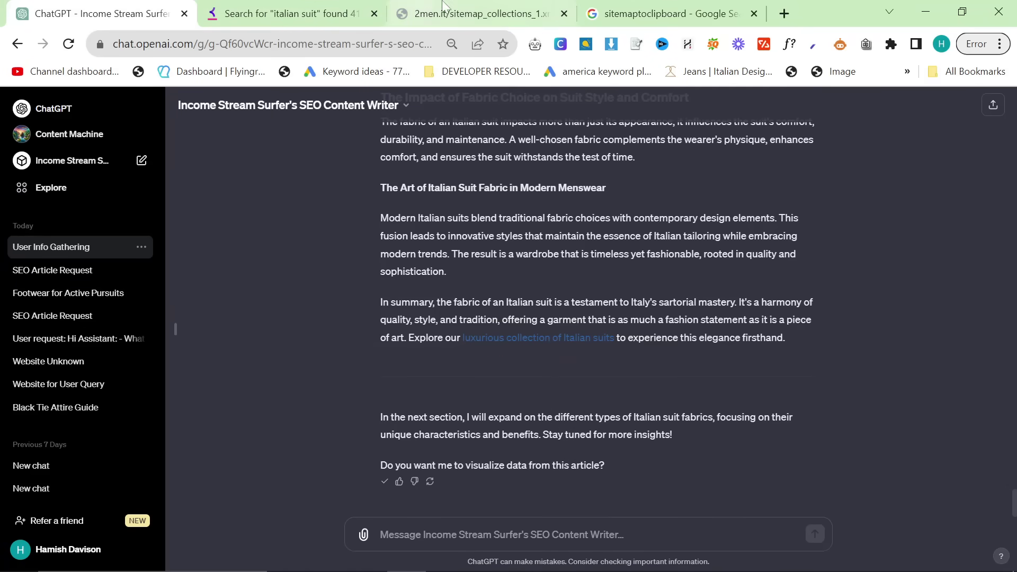
# Replace the sample Markdown on markdowntohtml.com with the first article part.
pyautogui.click(736, 15)
pyautogui.click(445, 44)
pyautogui.write('mark')
pyautogui.press('Return')
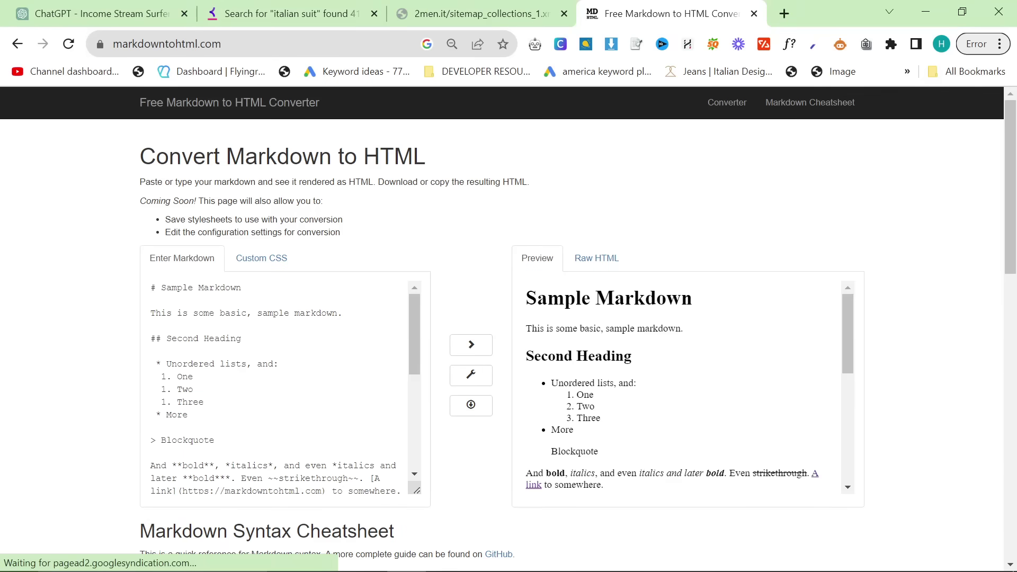
pyautogui.hotkey('ctrl', 'a')
pyautogui.hotkey('ctrl', 'v')
# Delete the assistant's closing paragraphs and opening 'Understood…' sentence from the Markdown.
pyautogui.scroll(-1, 509, 318)
pyautogui.moveTo(196, 408); pyautogui.dragTo(136, 343)
pyautogui.press('BackSpace')
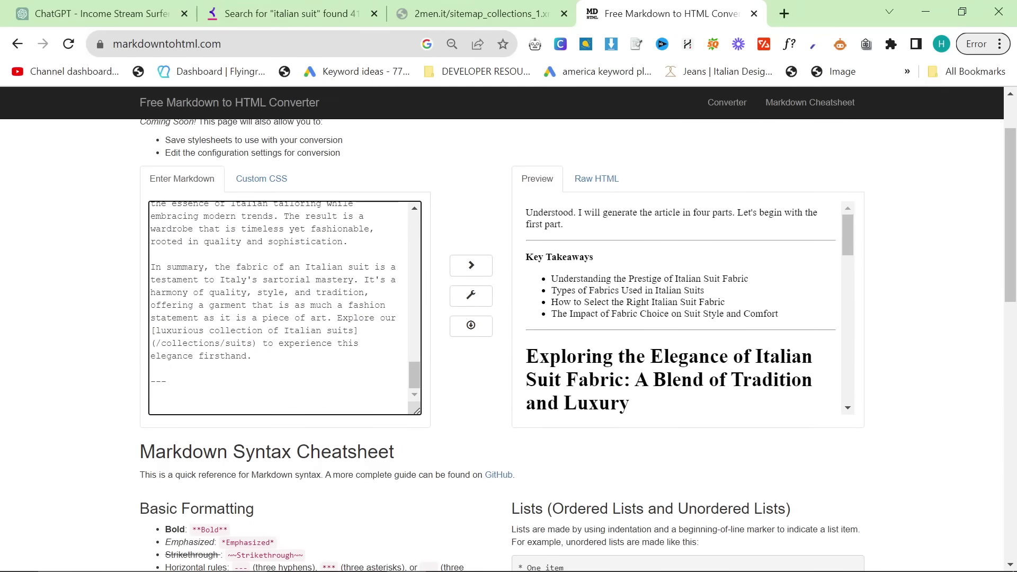
pyautogui.press('BackSpace')
pyautogui.hotkey('ctrl', 'Home')
pyautogui.hotkey('shift', 'Down')
pyautogui.hotkey('shift', 'Down')
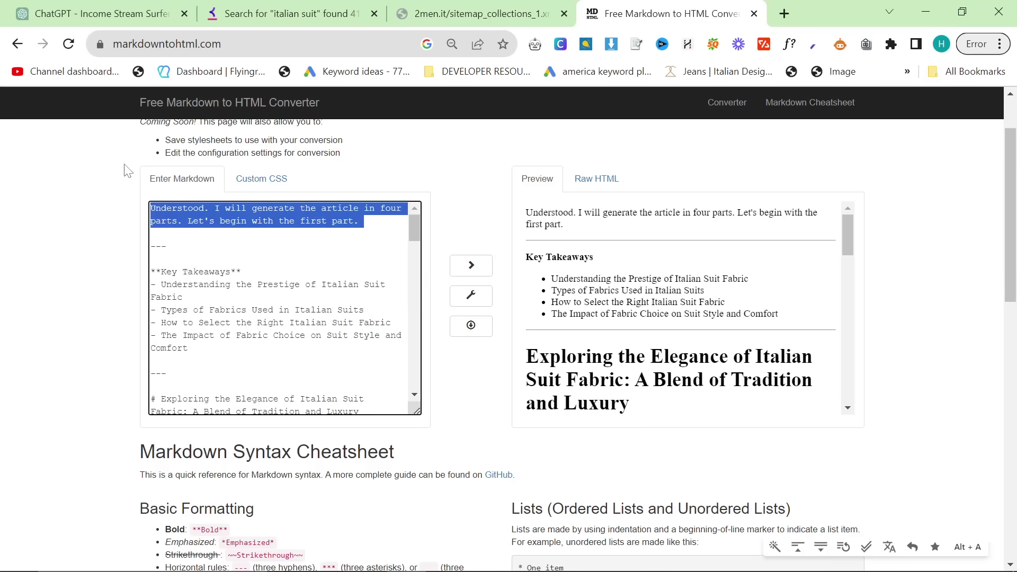
pyautogui.press('BackSpace')
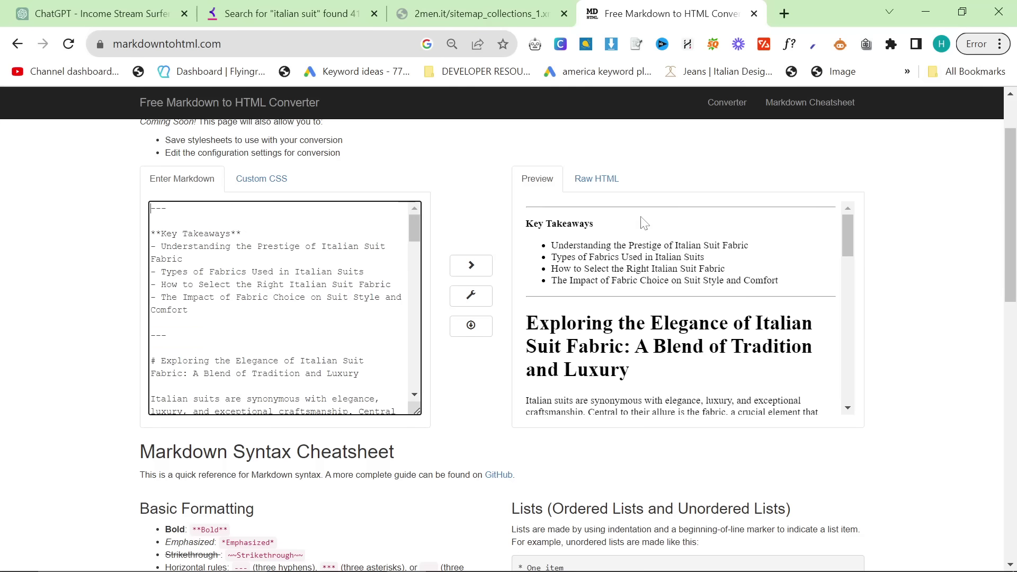
pyautogui.moveTo(552, 245); pyautogui.dragTo(785, 282)
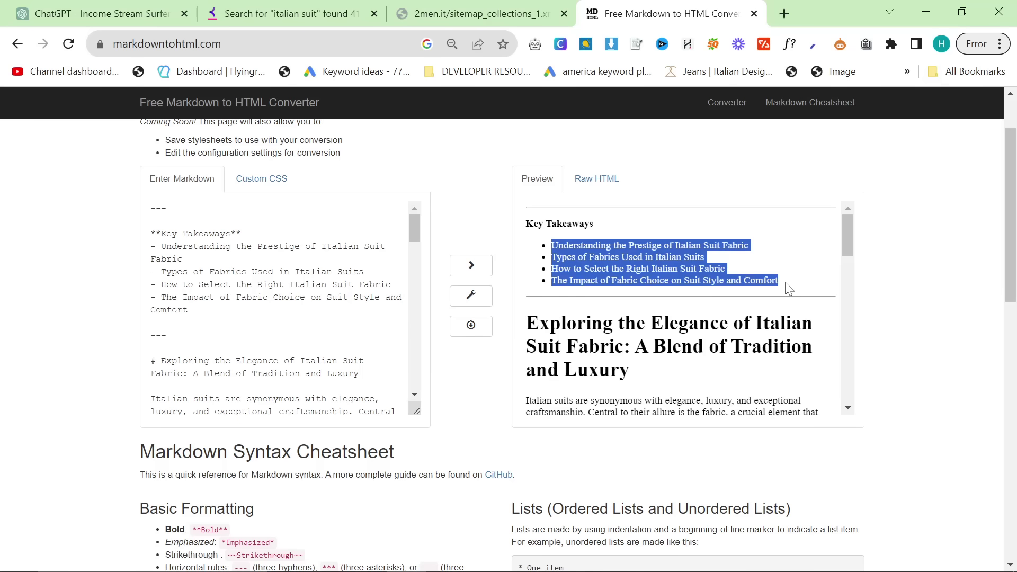
pyautogui.moveTo(187, 310); pyautogui.dragTo(150, 247)
pyautogui.click(183, 258)
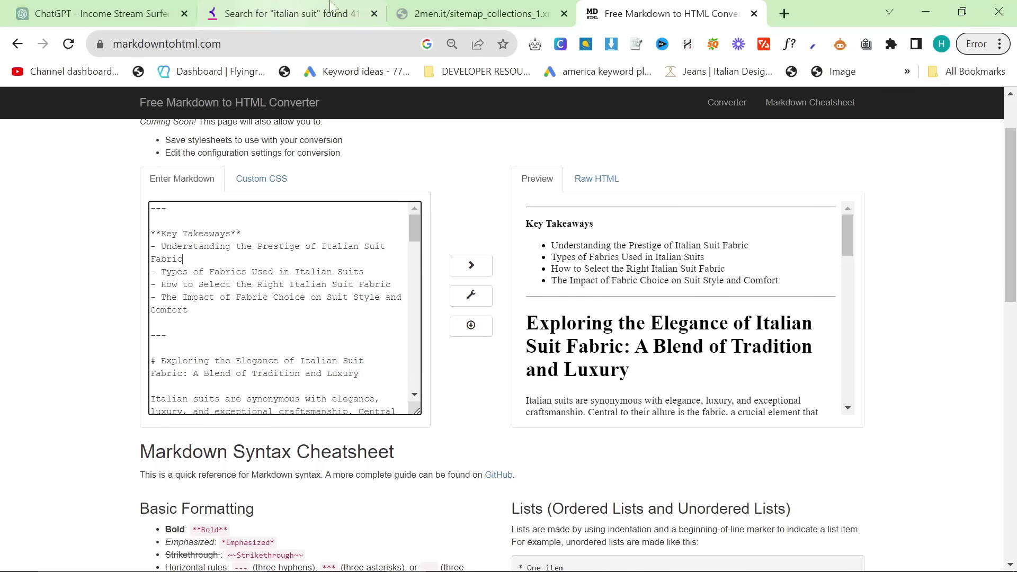
# Send 'Continue' to get the part on types of Italian suit fabrics.
pyautogui.click(149, 7)
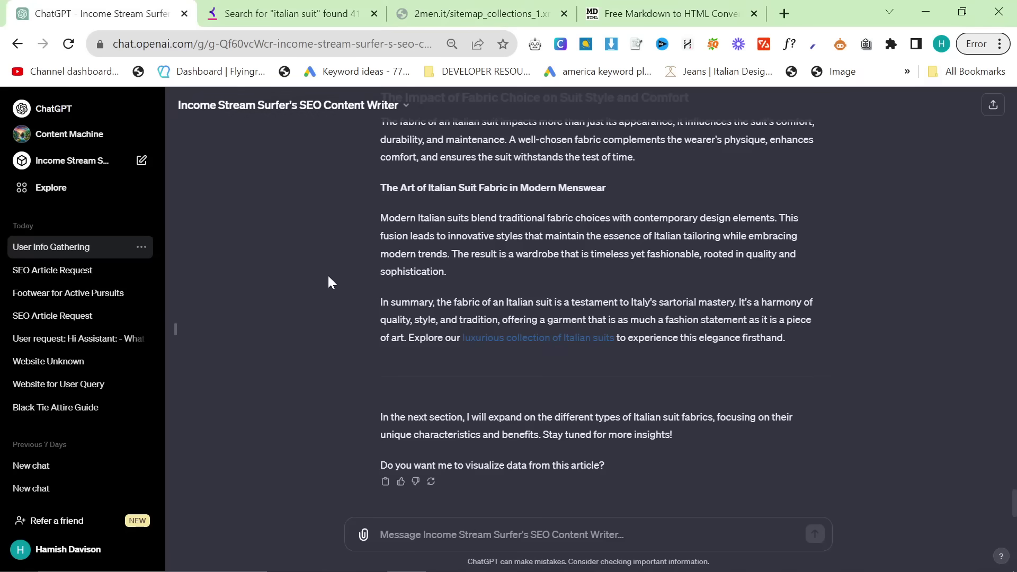
pyautogui.write('Continue')
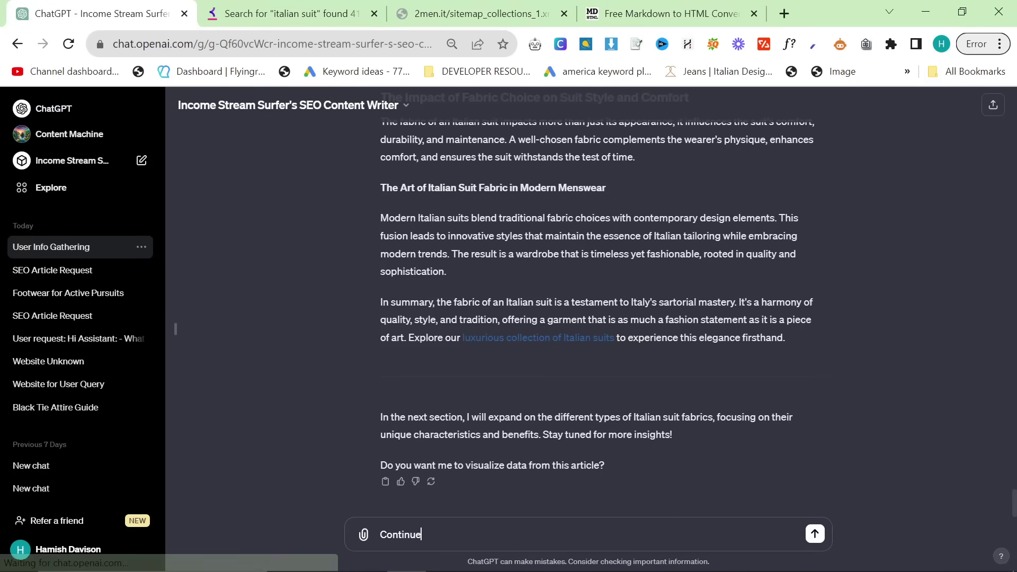
pyautogui.press('Return')
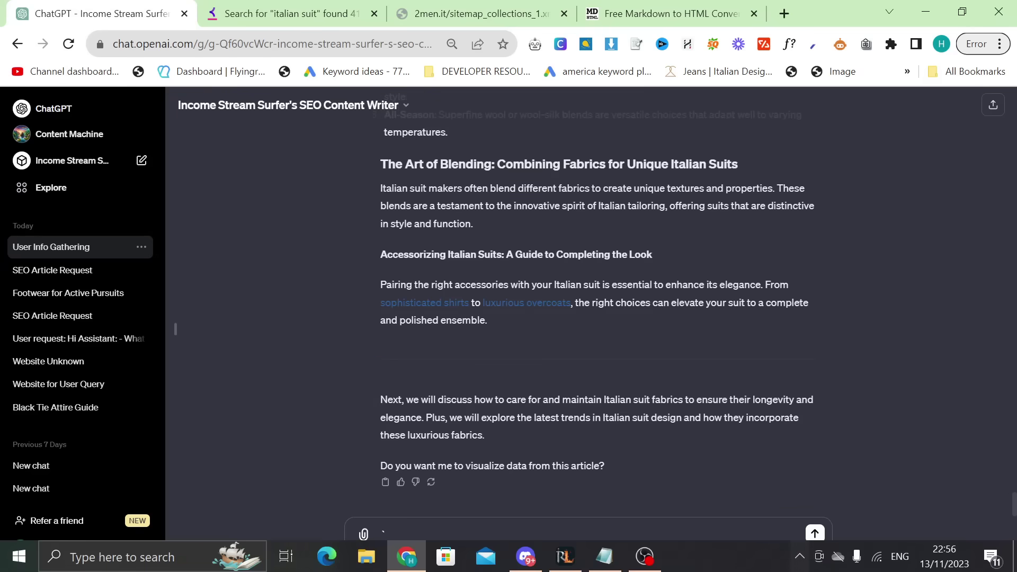
pyautogui.scroll(6, 634, 469)
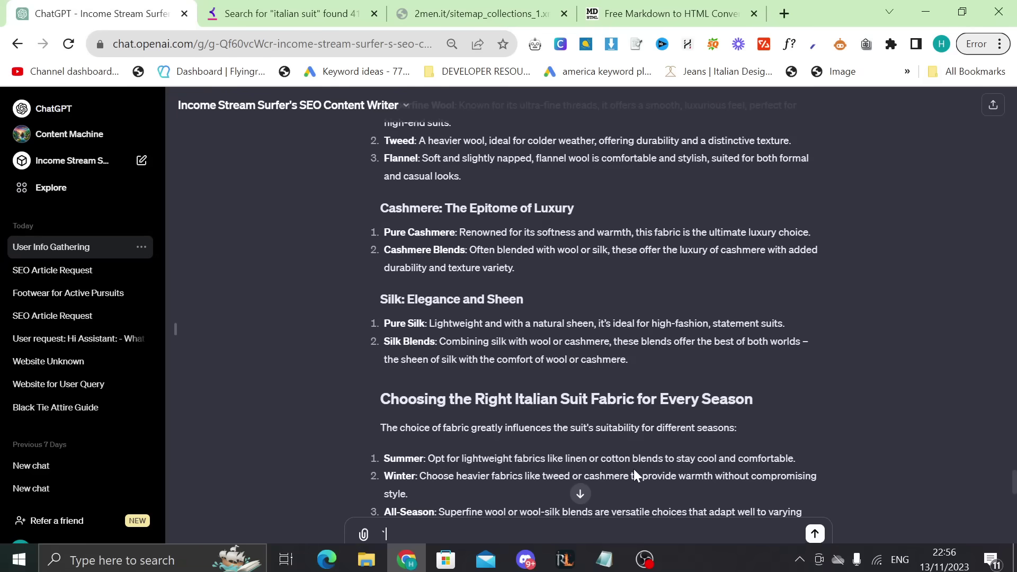
pyautogui.scroll(5, 634, 468)
pyautogui.moveTo(382, 222); pyautogui.dragTo(791, 229)
pyautogui.scroll(-15, 409, 260)
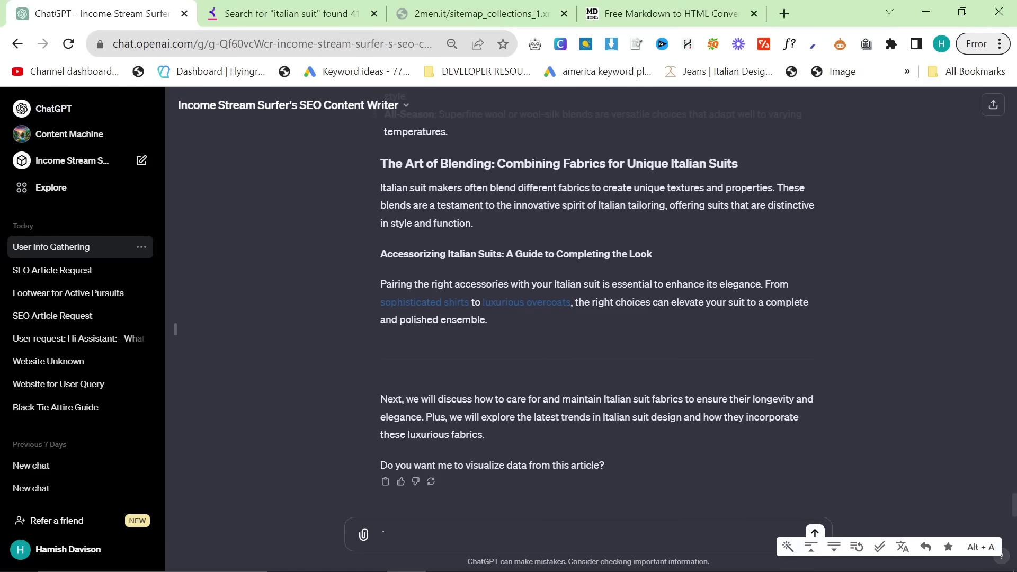
# Append the copied second part in the converter, deleting the duplicate '---' and closing remarks.
pyautogui.click(386, 482)
pyautogui.hotkey('ctrl', '4')
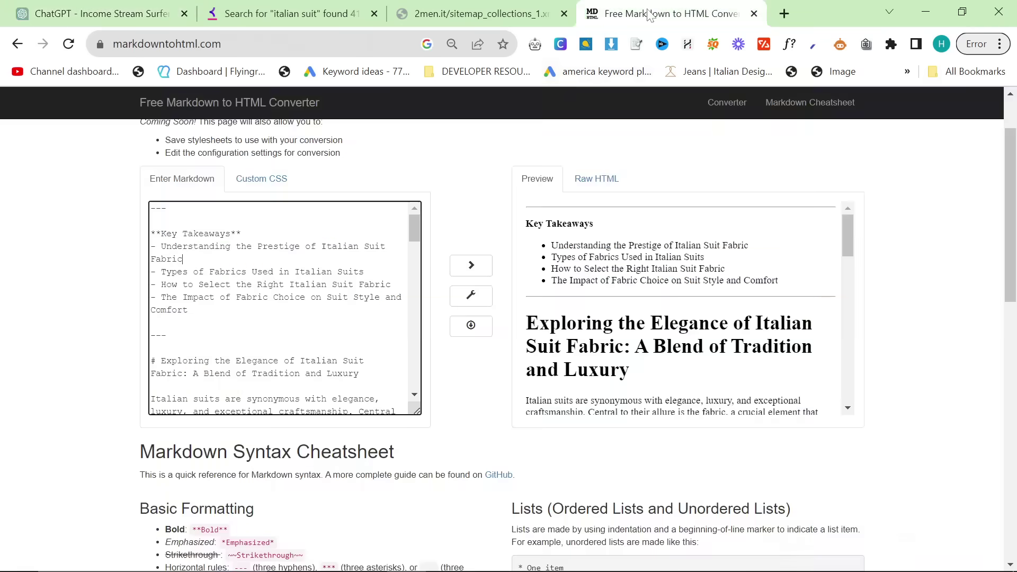
pyautogui.scroll(-10, 285, 307)
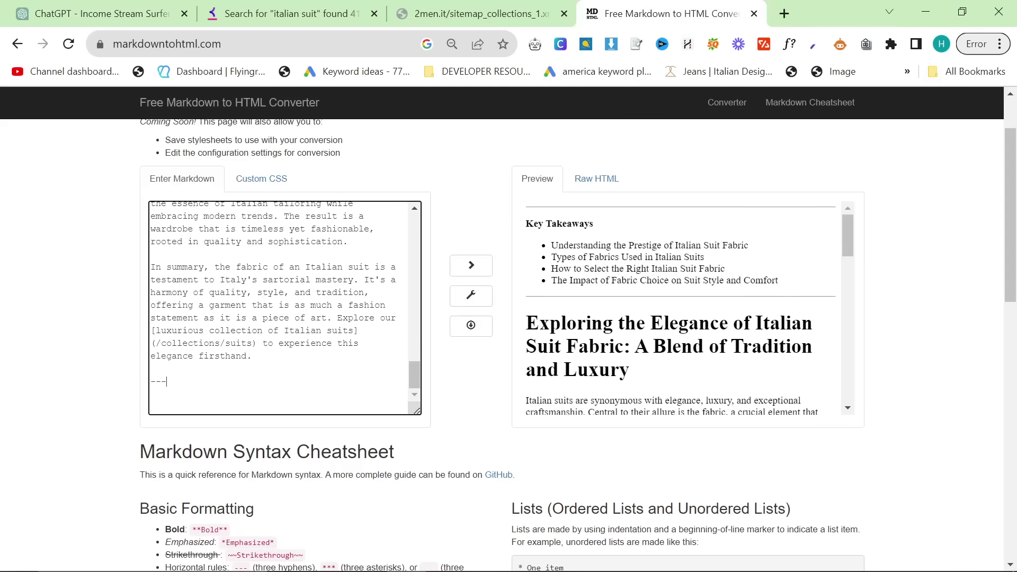
pyautogui.scroll(10, 285, 307)
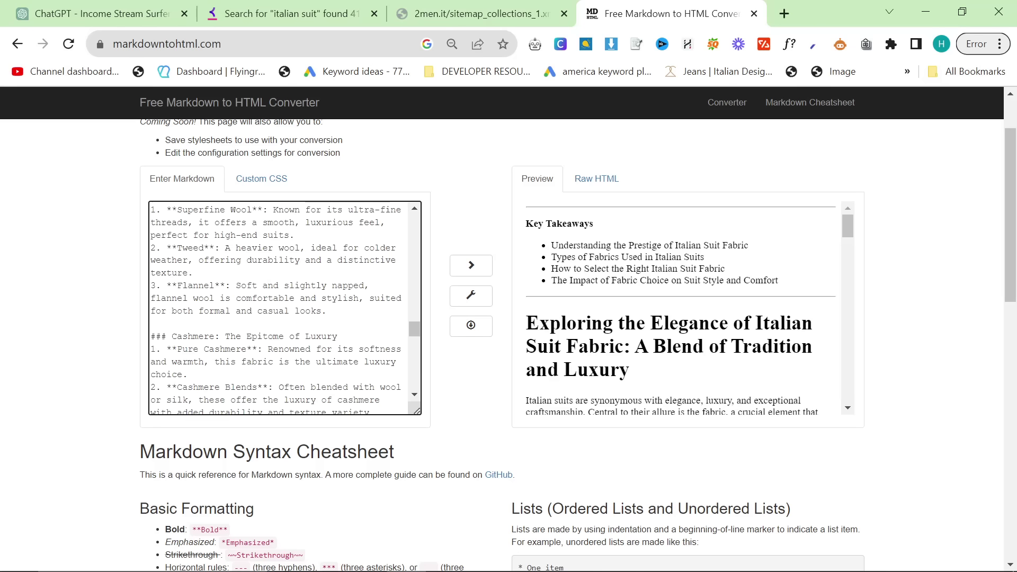
pyautogui.scroll(5, 285, 308)
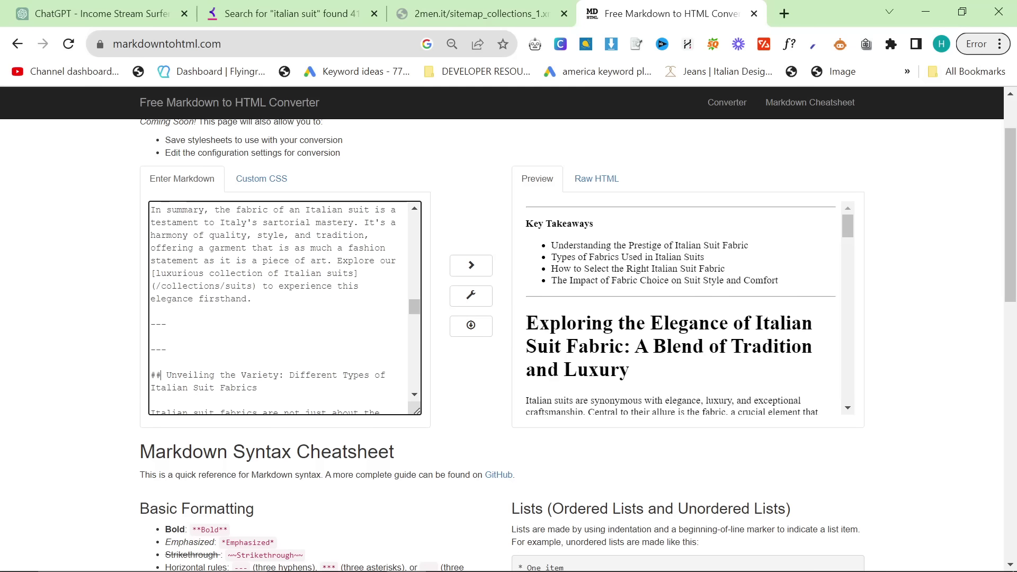
pyautogui.moveTo(152, 337); pyautogui.dragTo(167, 351)
pyautogui.press('BackSpace')
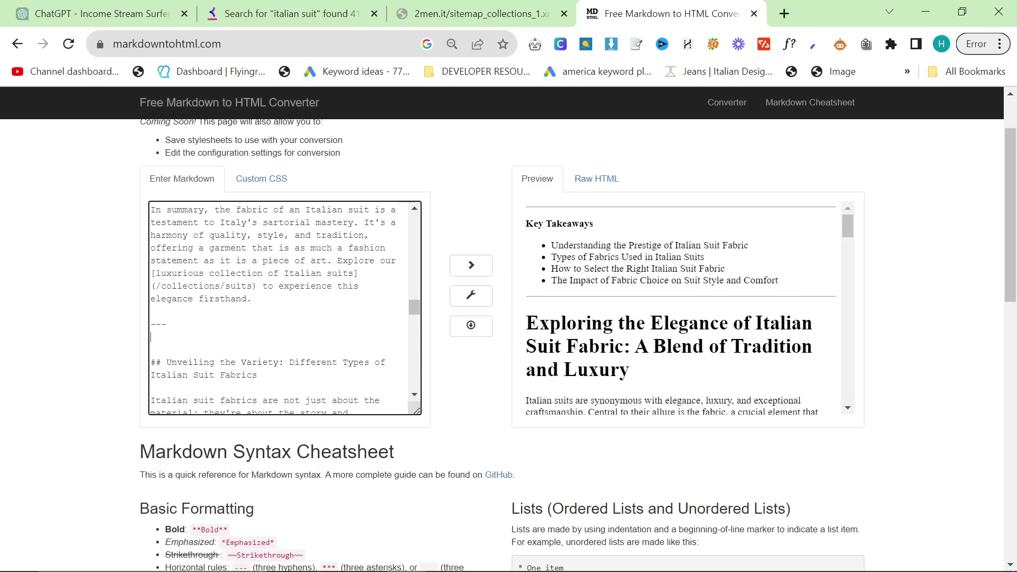
pyautogui.scroll(-10, 285, 308)
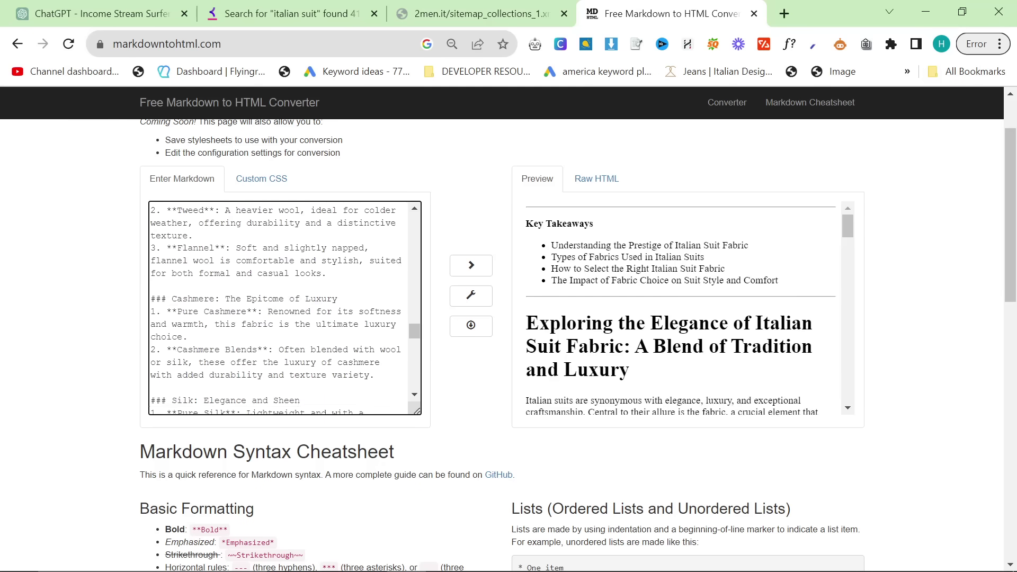
pyautogui.moveTo(196, 384); pyautogui.dragTo(151, 269)
pyautogui.press('BackSpace')
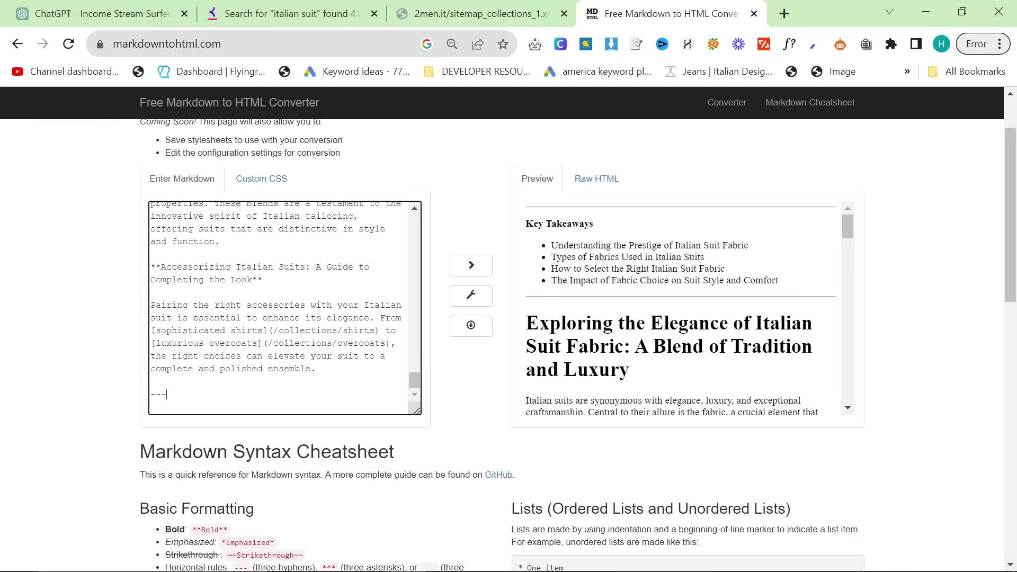
pyautogui.scroll(-1, 285, 308)
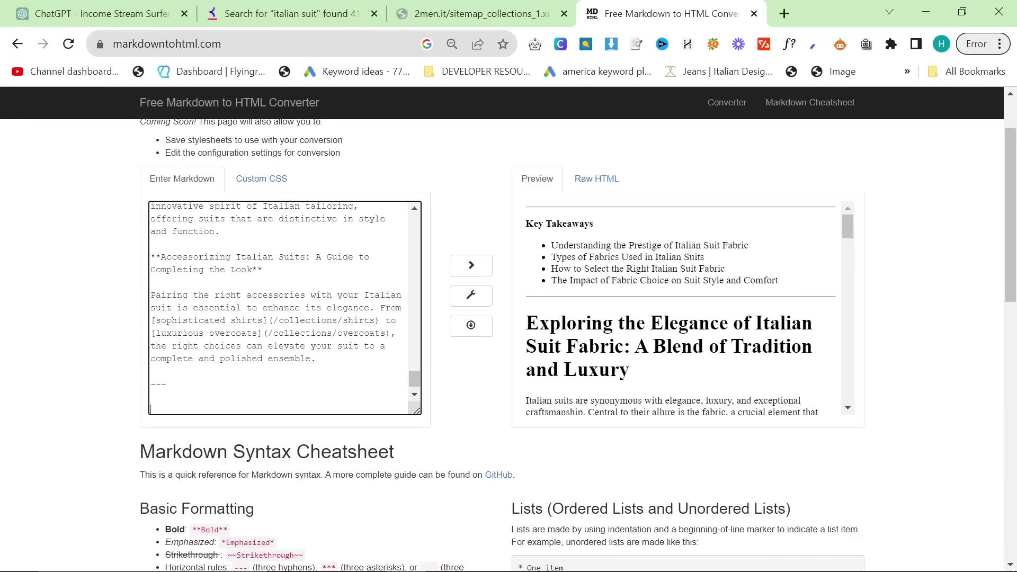
# Send 'Continue' to get the next article part.
pyautogui.click(149, 7)
pyautogui.write('Conp')
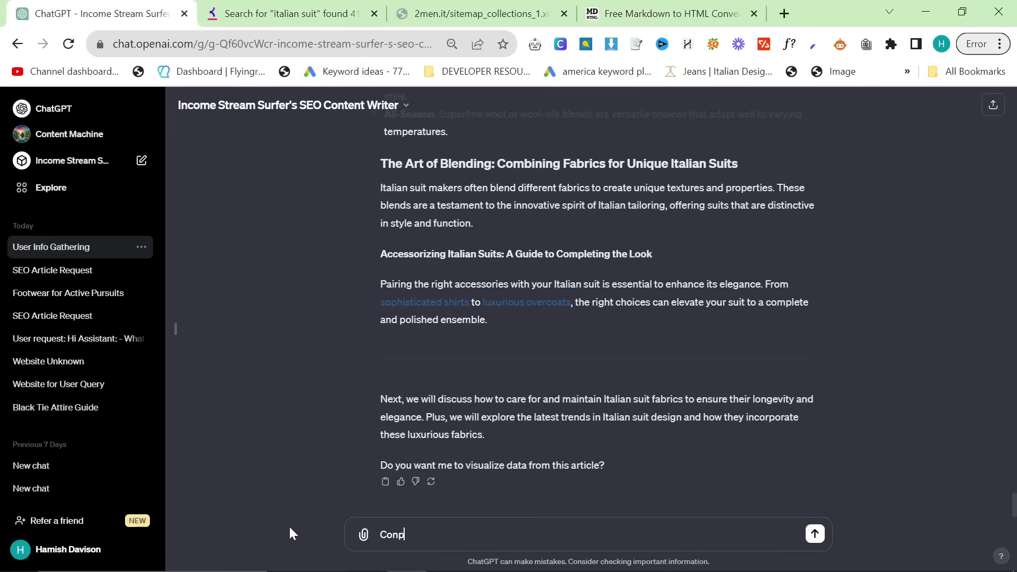
pyautogui.press('BackSpace')
pyautogui.write('tinue')
pyautogui.press('Return')
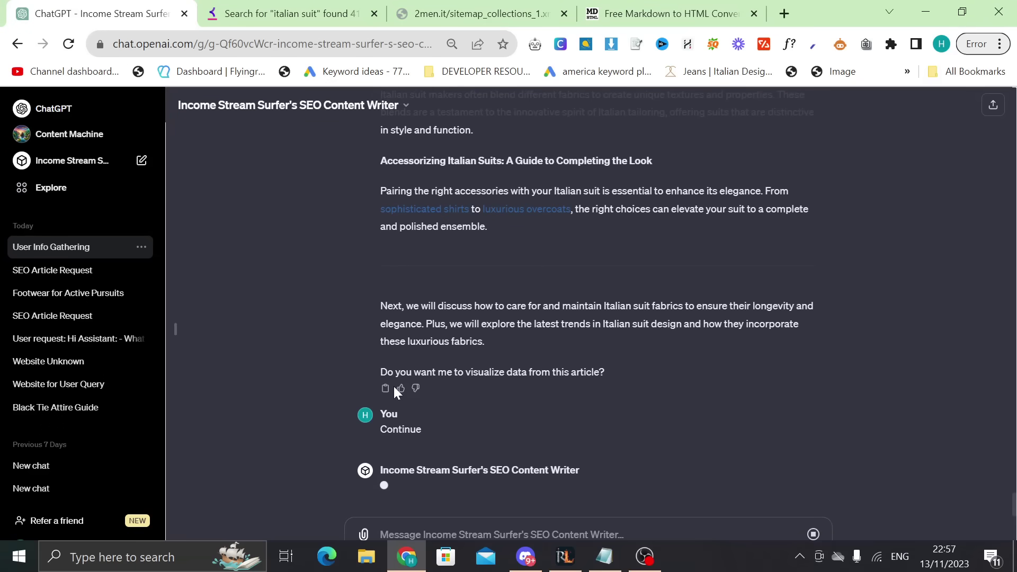
pyautogui.moveTo(381, 372); pyautogui.dragTo(627, 361)
pyautogui.click(632, 367)
# Review the part on evolving Italian suit design and accessorizing, then send 'Finish the article'.
pyautogui.scroll(4, 632, 377)
pyautogui.scroll(-4, 631, 377)
pyautogui.tripleClick(485, 372)
pyautogui.click(696, 334)
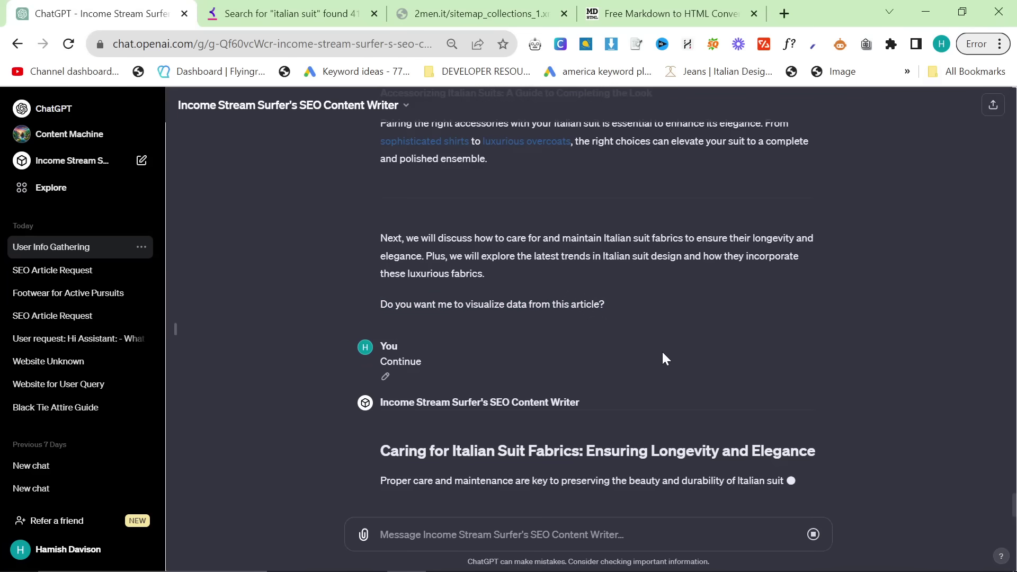
pyautogui.scroll(3, 533, 385)
pyautogui.scroll(18, 502, 427)
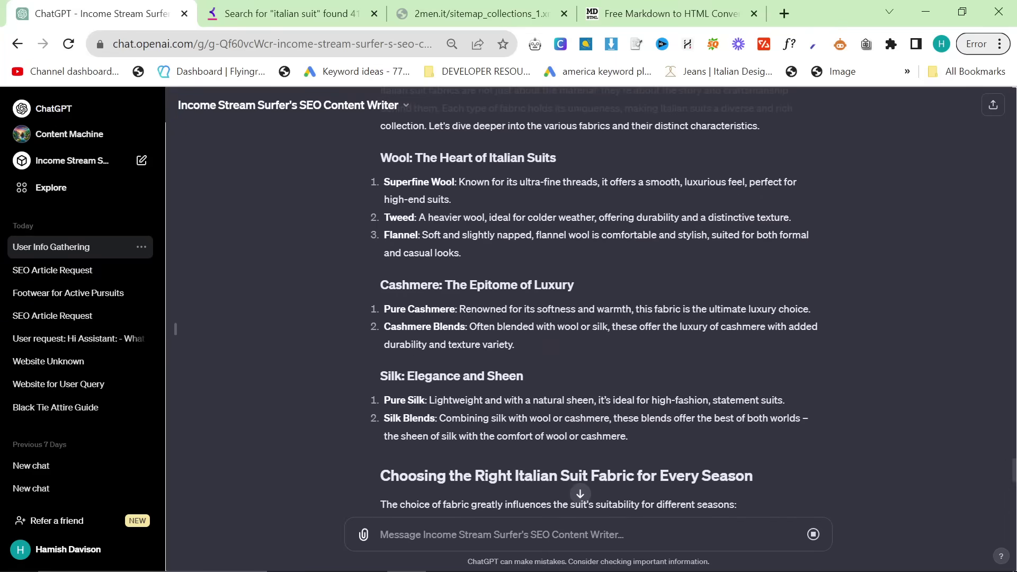
pyautogui.scroll(15, 574, 403)
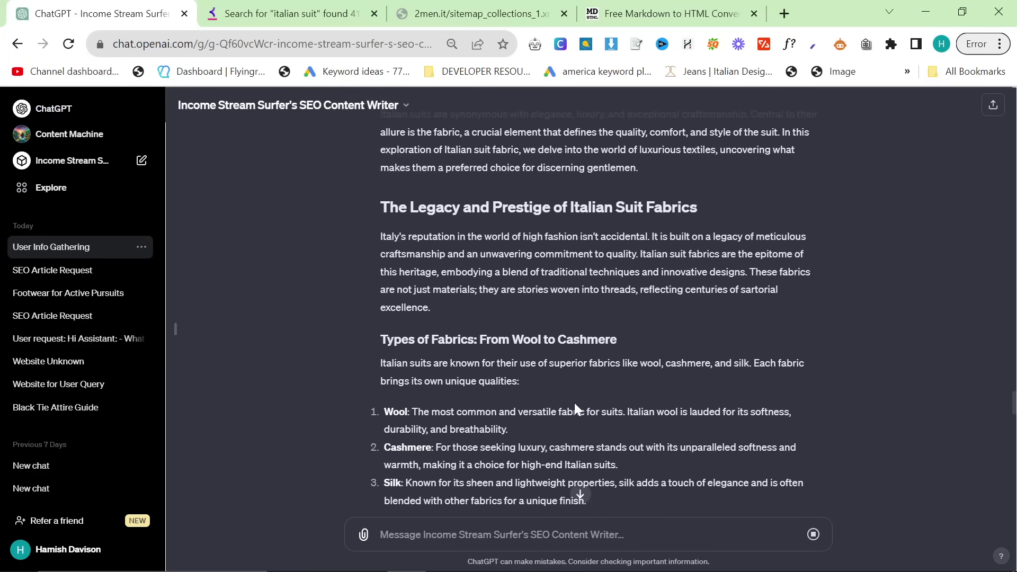
pyautogui.scroll(-18, 574, 402)
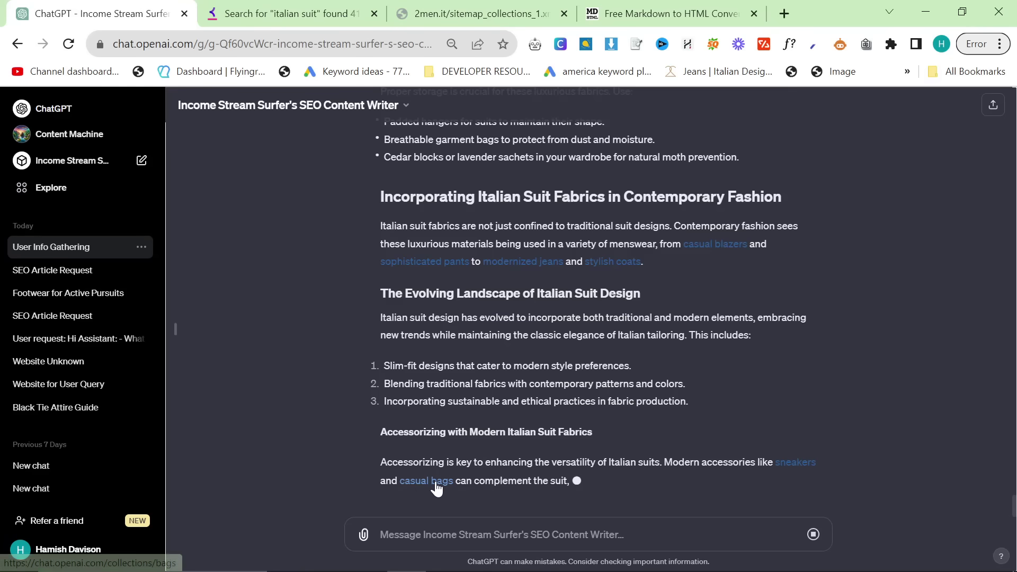
pyautogui.scroll(8, 682, 472)
pyautogui.scroll(10, 656, 478)
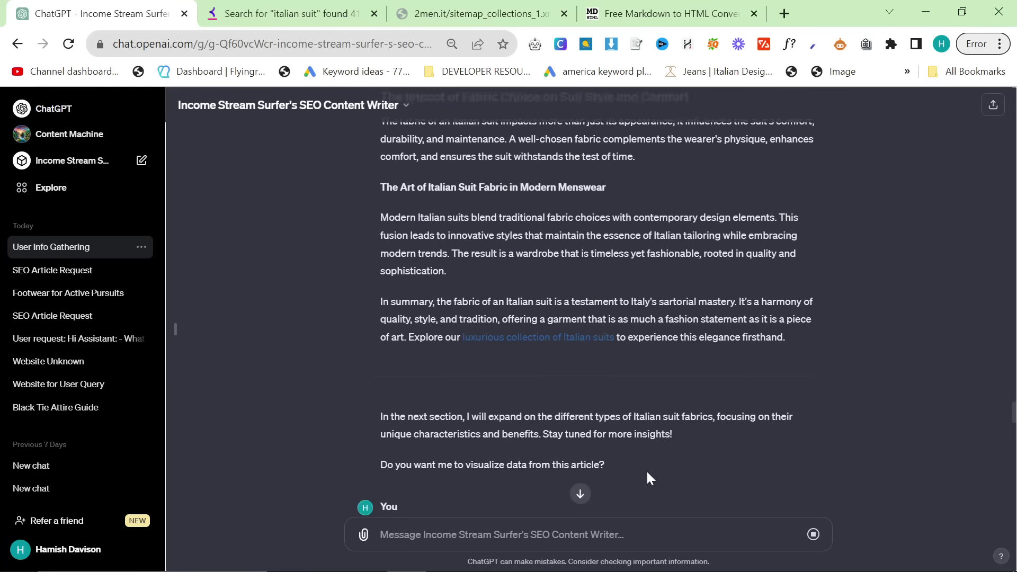
pyautogui.scroll(-9, 641, 468)
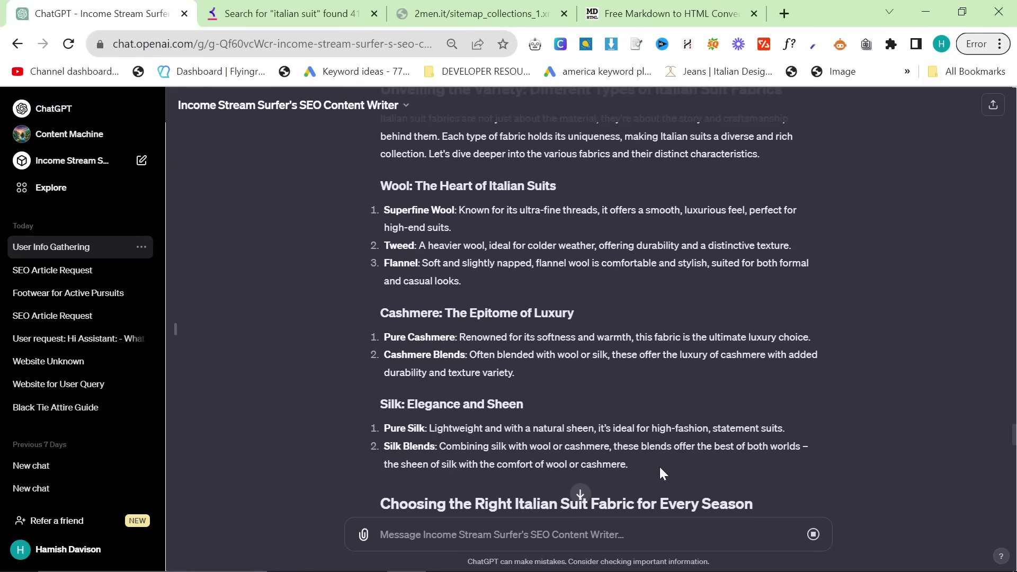
pyautogui.moveTo(375, 203); pyautogui.dragTo(455, 211)
pyautogui.scroll(-2, 459, 269)
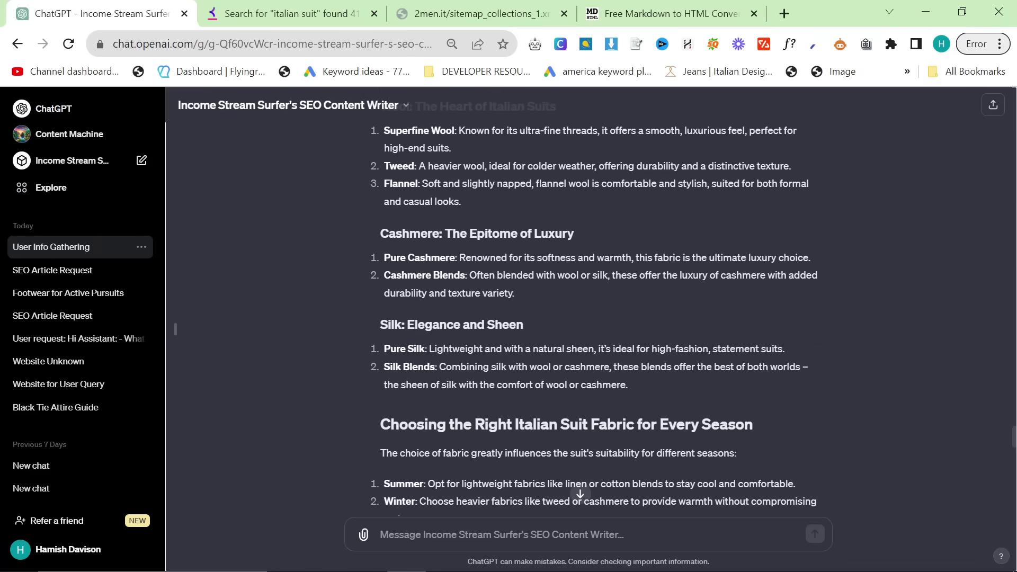
pyautogui.moveTo(371, 275); pyautogui.dragTo(469, 276)
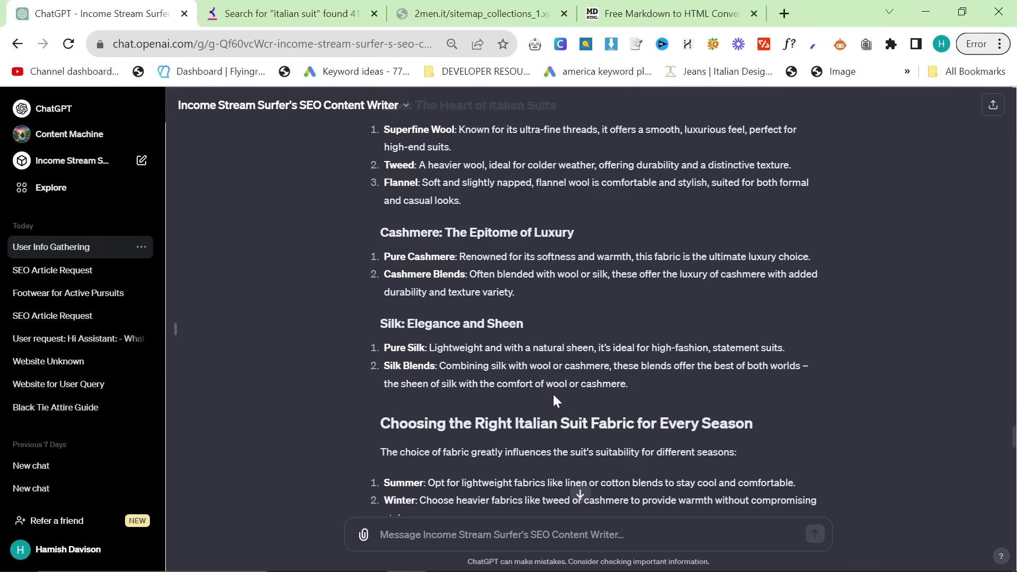
pyautogui.moveTo(434, 279); pyautogui.dragTo(538, 325)
pyautogui.scroll(-8, 538, 329)
pyautogui.scroll(-7, 522, 289)
pyautogui.scroll(4, 522, 290)
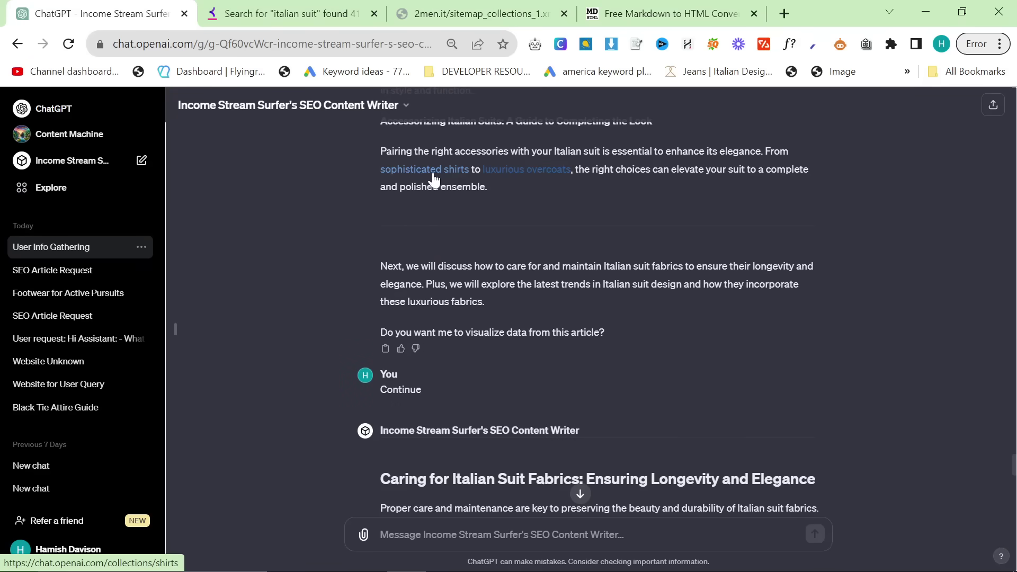
pyautogui.scroll(-7, 505, 173)
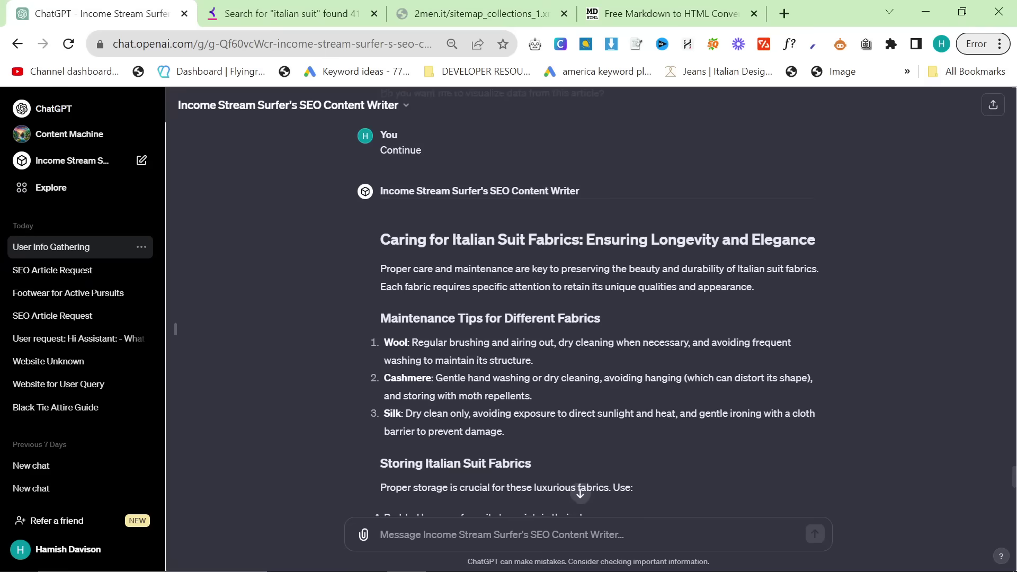
pyautogui.scroll(-6, 579, 488)
pyautogui.scroll(-2, 579, 493)
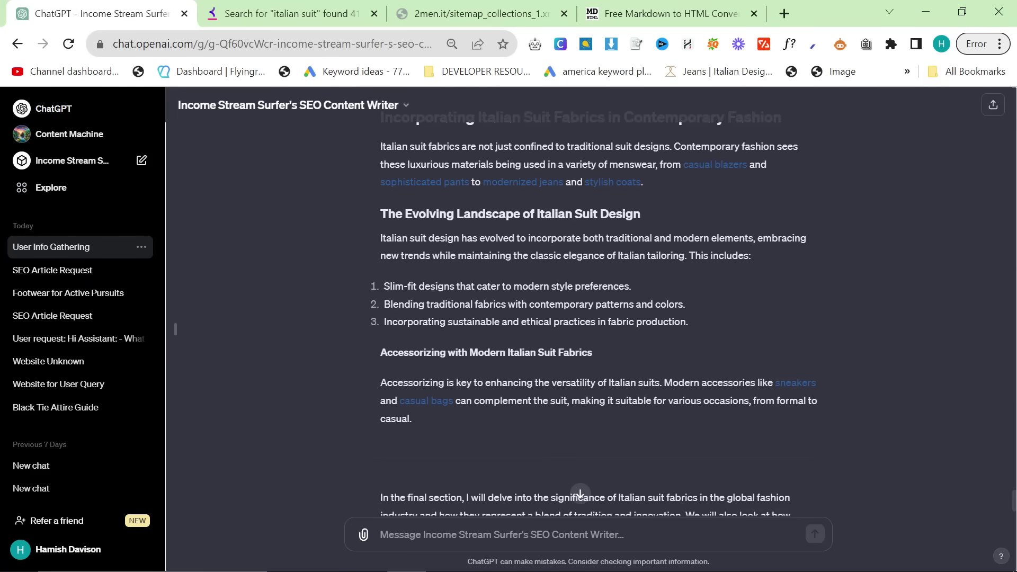
pyautogui.scroll(3, 501, 387)
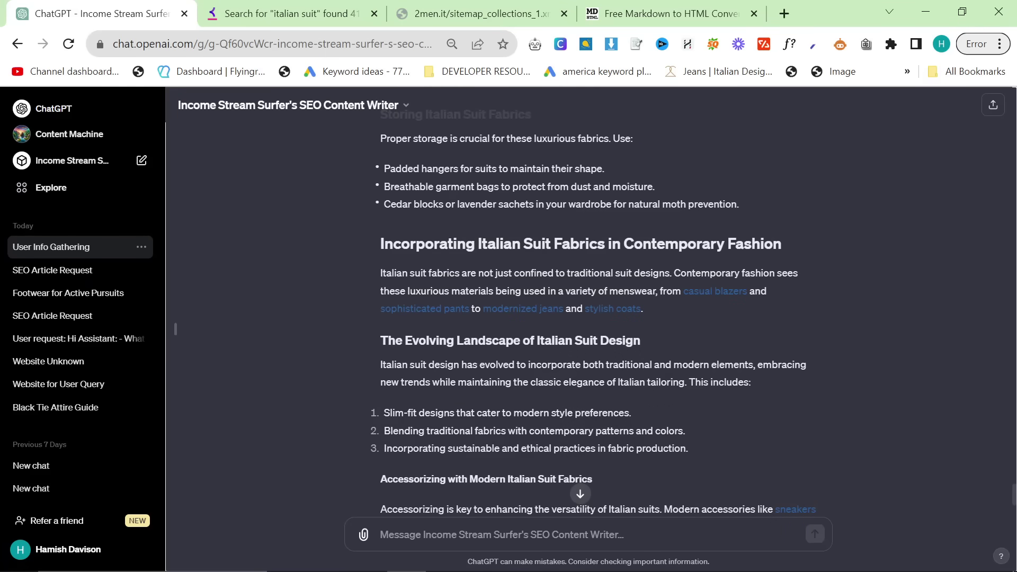
pyautogui.scroll(-7, 499, 391)
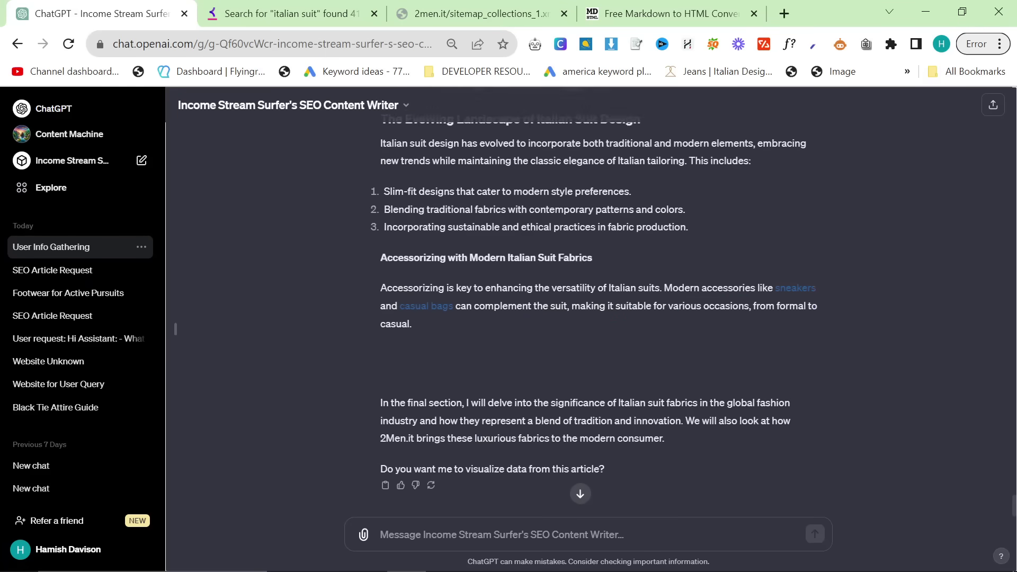
pyautogui.scroll(3, 536, 386)
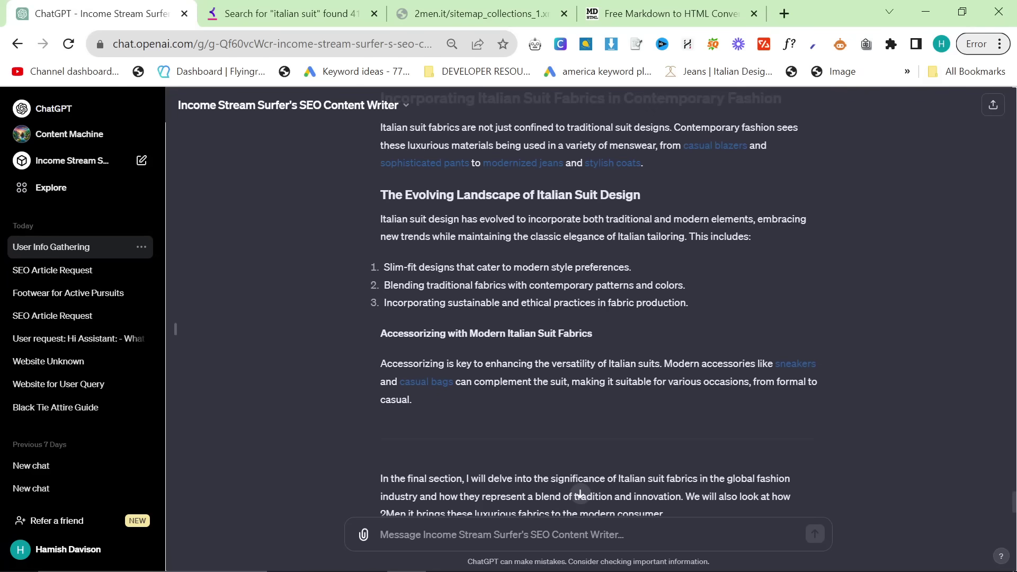
pyautogui.scroll(10, 538, 386)
pyautogui.scroll(-6, 432, 339)
pyautogui.scroll(-7, 432, 339)
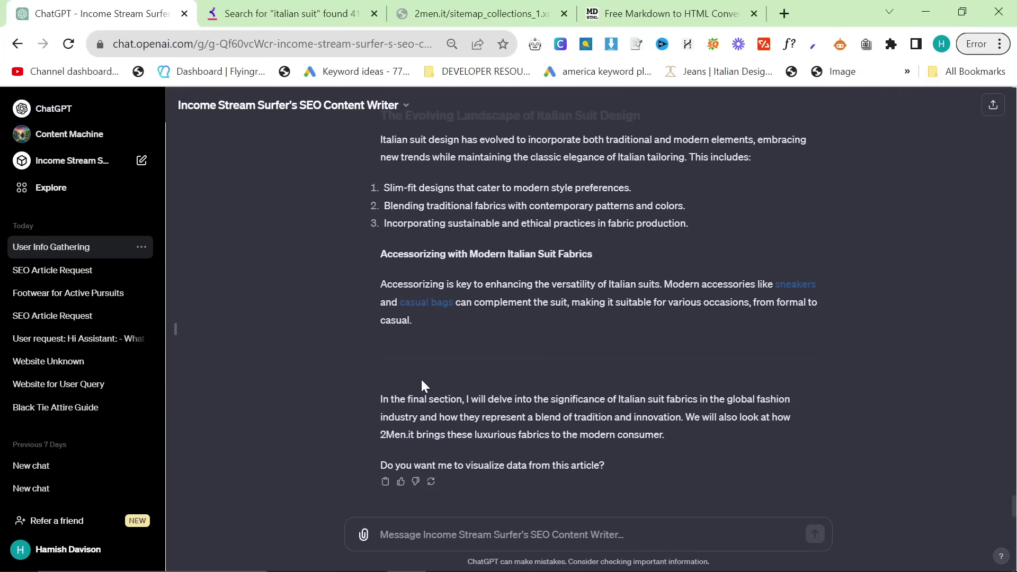
pyautogui.scroll(1, 470, 404)
pyautogui.scroll(-1, 471, 405)
pyautogui.scroll(-5, 508, 477)
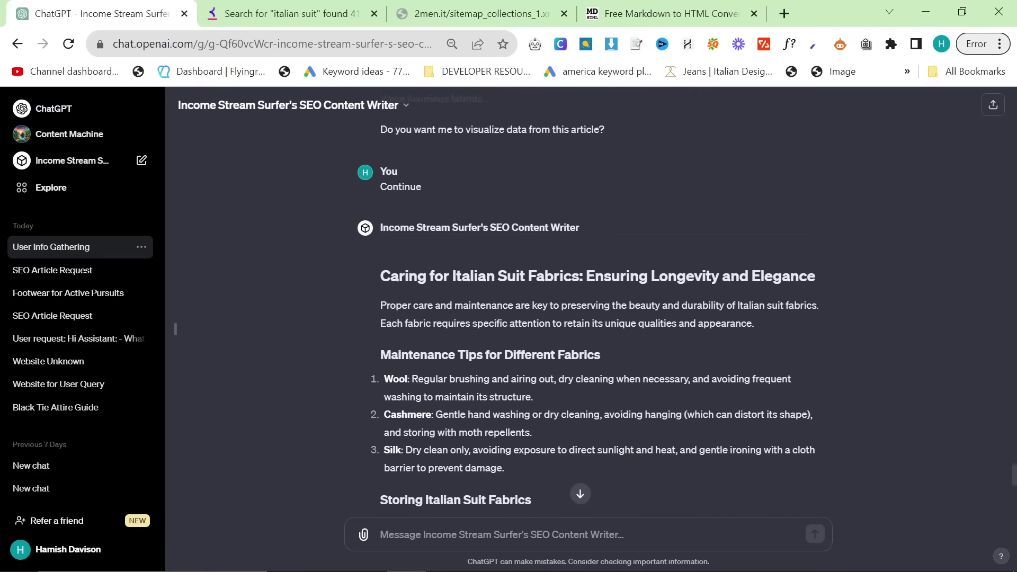
pyautogui.scroll(5, 513, 446)
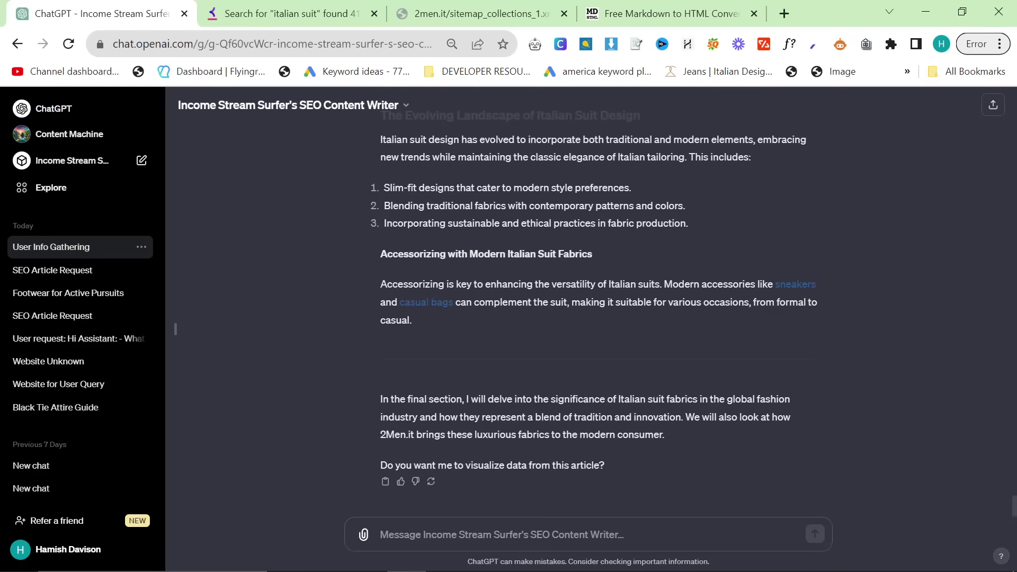
pyautogui.write('Finish the article')
pyautogui.press('Return')
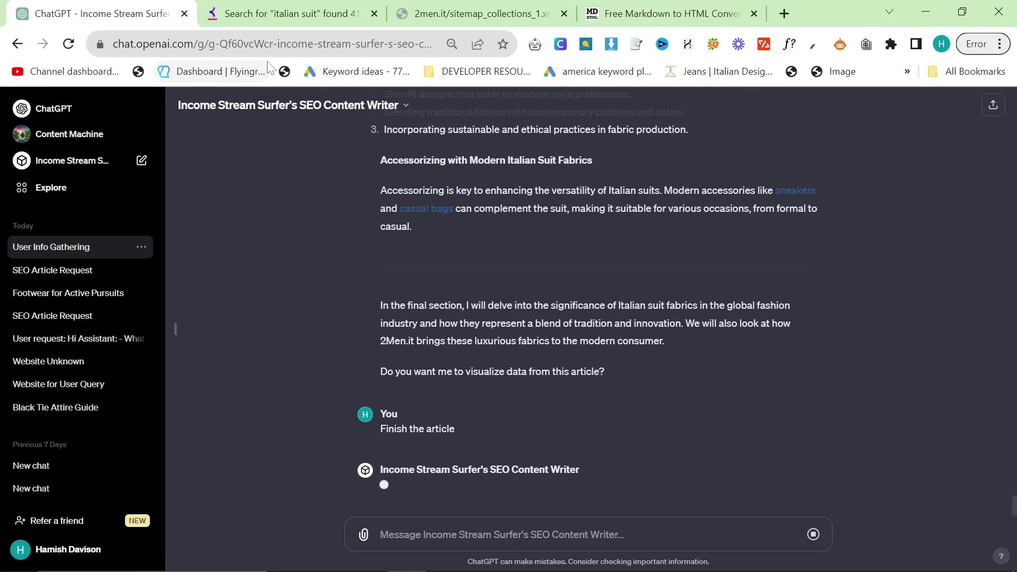
# Paste the third part into the converter and delete its closing paragraph and visualize-data question.
pyautogui.click(604, 13)
pyautogui.hotkey('ctrl', 'v')
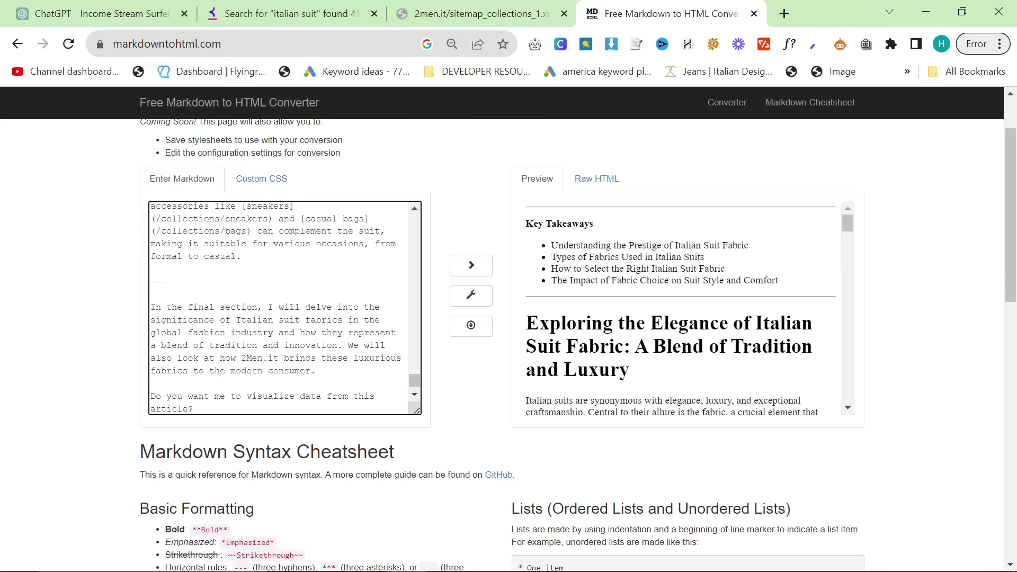
pyautogui.moveTo(193, 409); pyautogui.dragTo(139, 312)
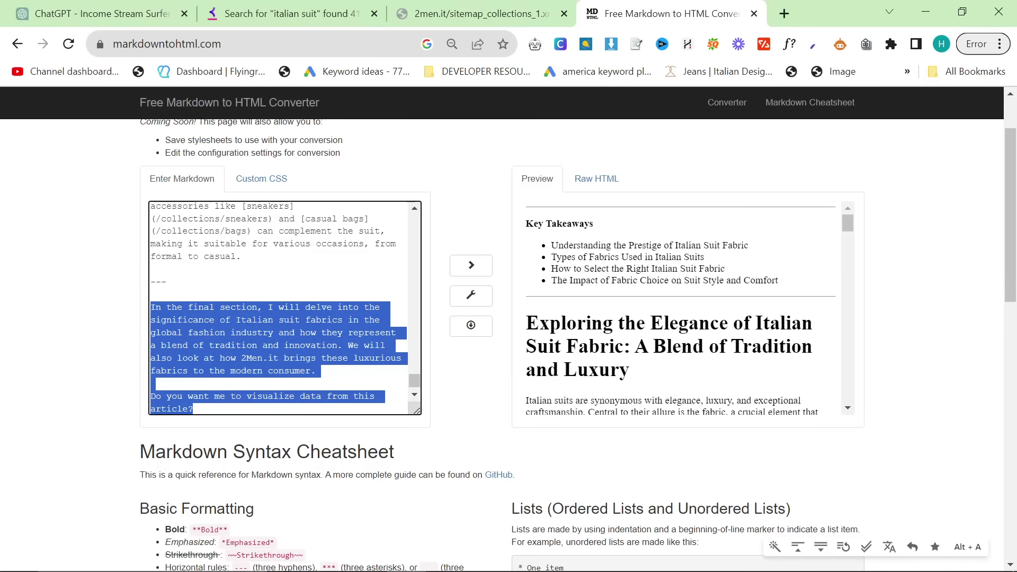
pyautogui.press('BackSpace')
pyautogui.scroll(-15, 683, 307)
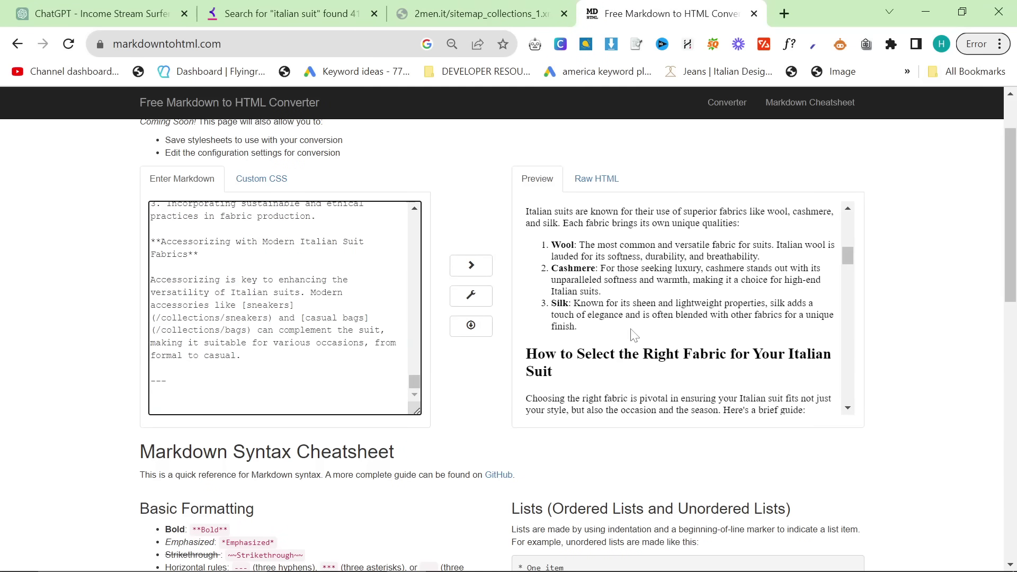
pyautogui.scroll(15, 684, 308)
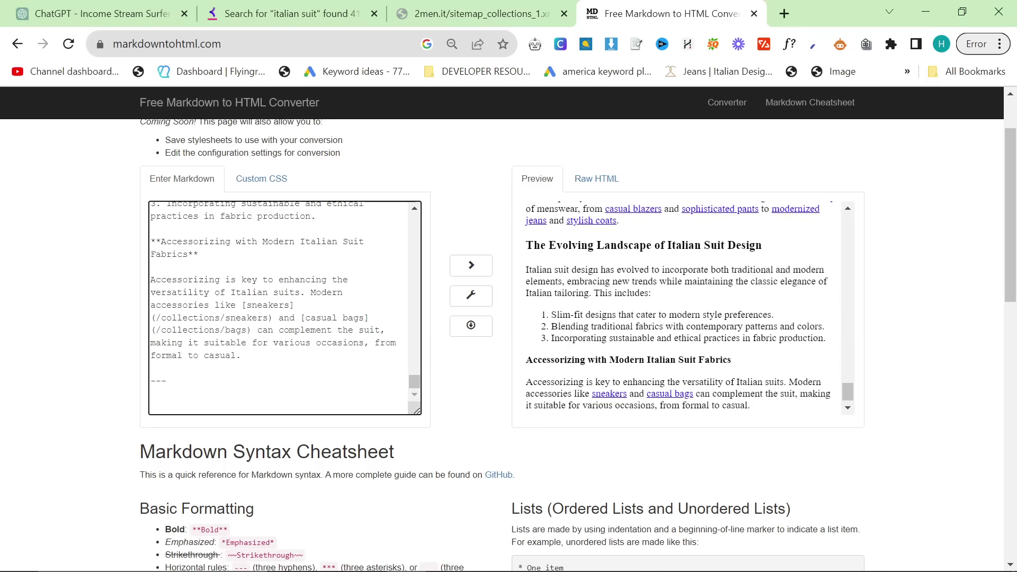
pyautogui.scroll(5, 683, 307)
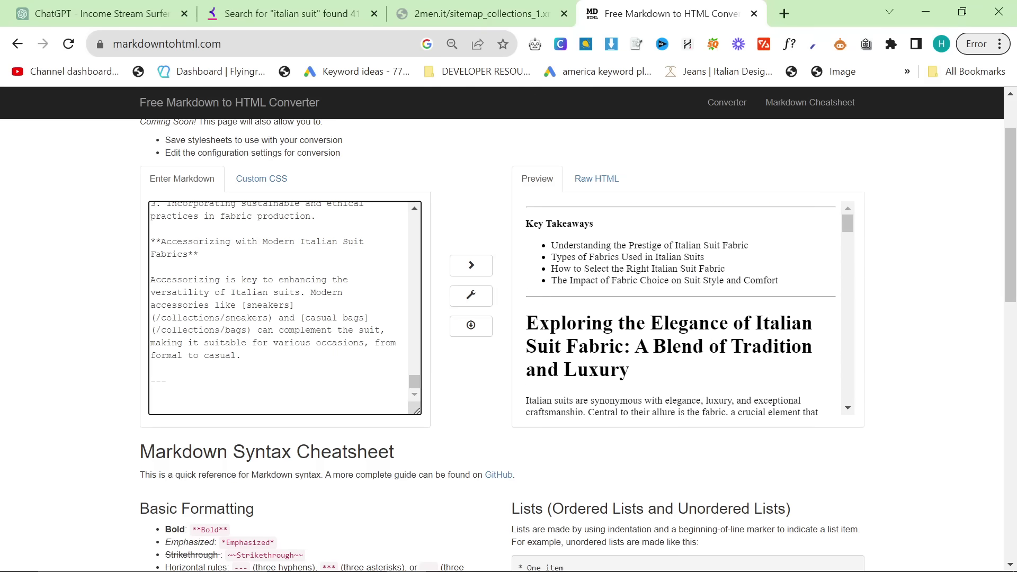
# Follow the final part as it streams through the global influence, 2Men.it and timeless-appeal sections.
pyautogui.click(172, 6)
pyautogui.scroll(15, 489, 240)
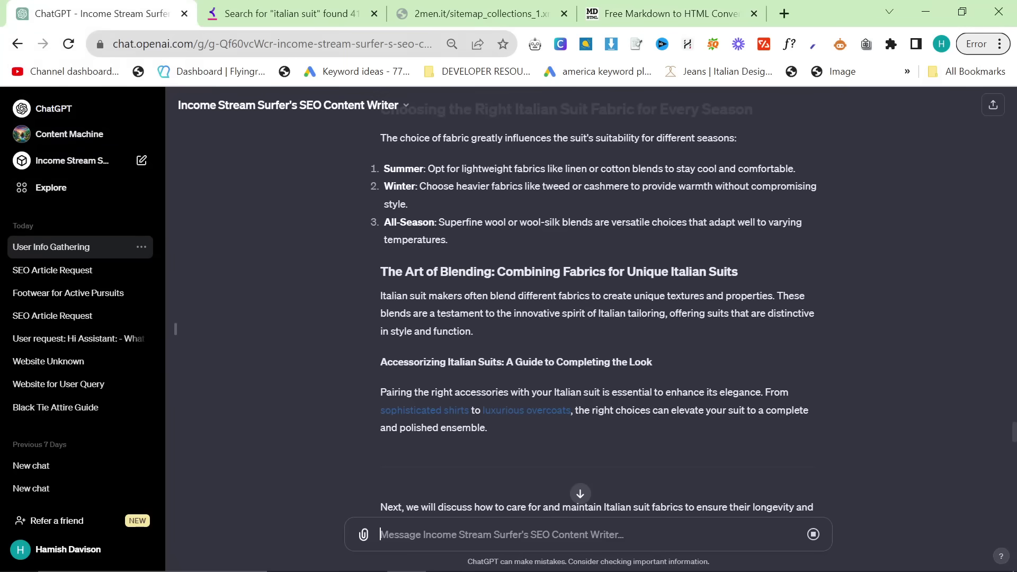
pyautogui.scroll(-15, 466, 405)
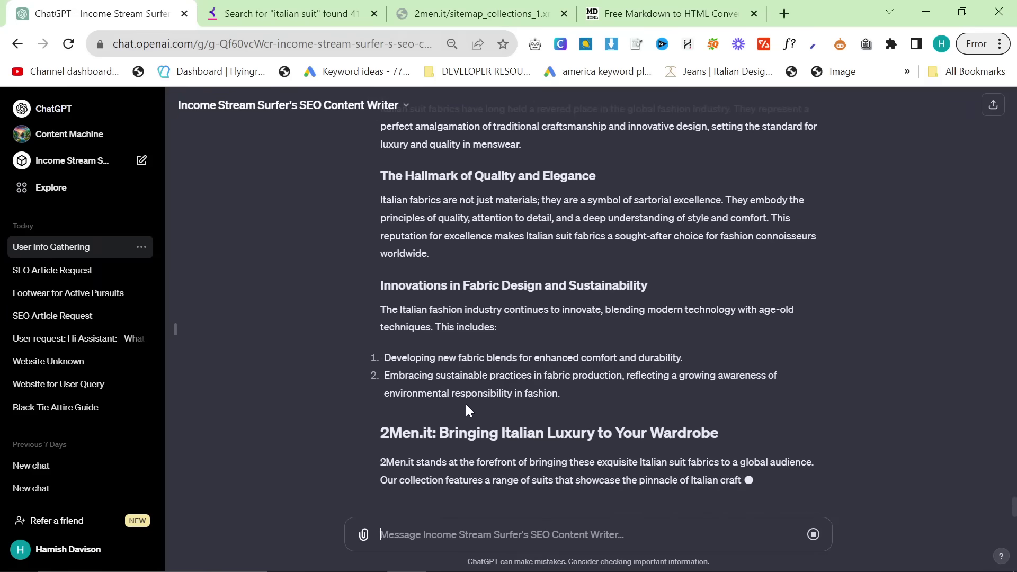
pyautogui.scroll(4, 466, 402)
pyautogui.scroll(-5, 465, 402)
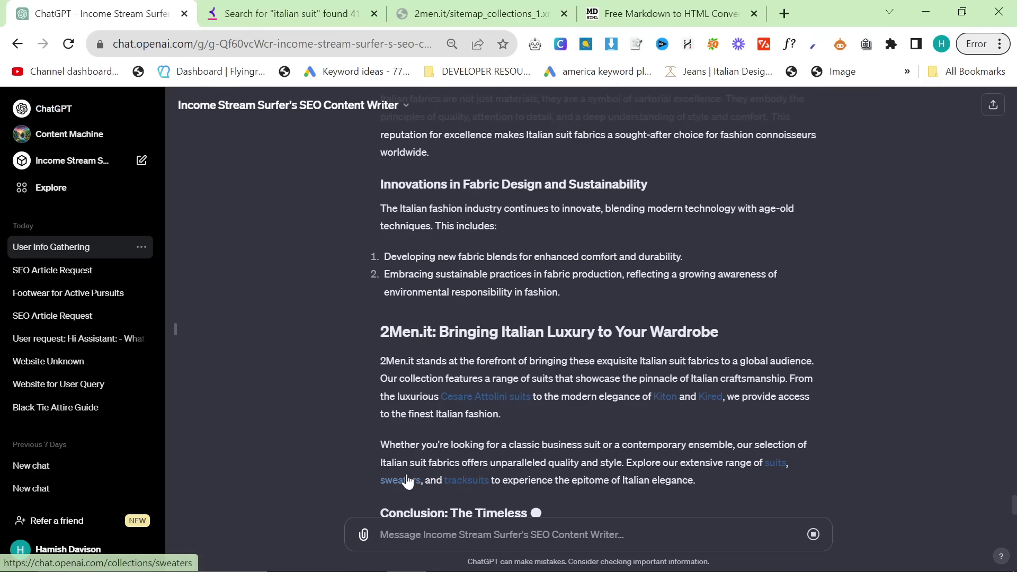
pyautogui.scroll(7, 779, 428)
pyautogui.scroll(-15, 691, 424)
pyautogui.scroll(6, 679, 426)
pyautogui.scroll(15, 644, 421)
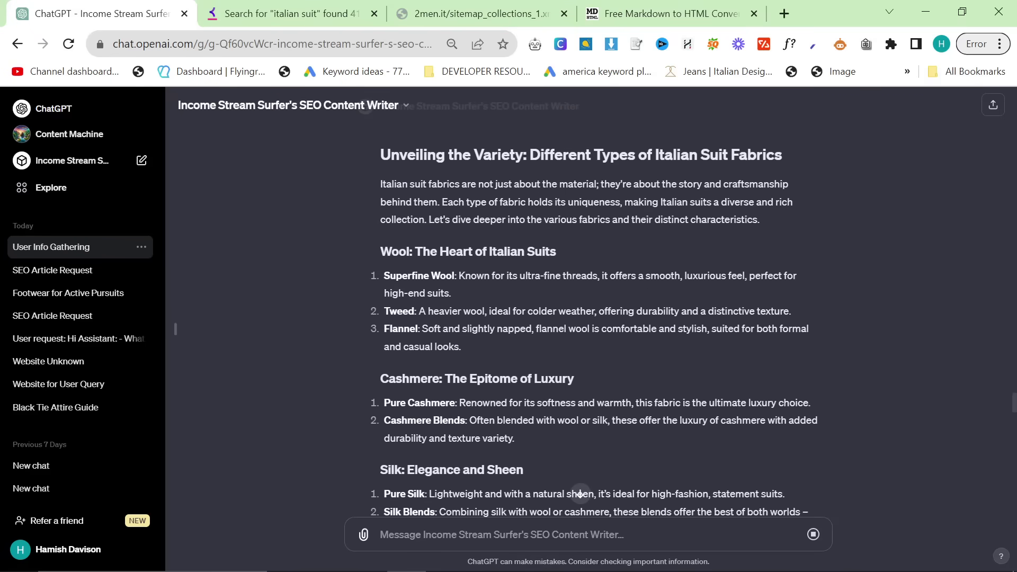
pyautogui.scroll(3, 484, 405)
pyautogui.scroll(-20, 481, 411)
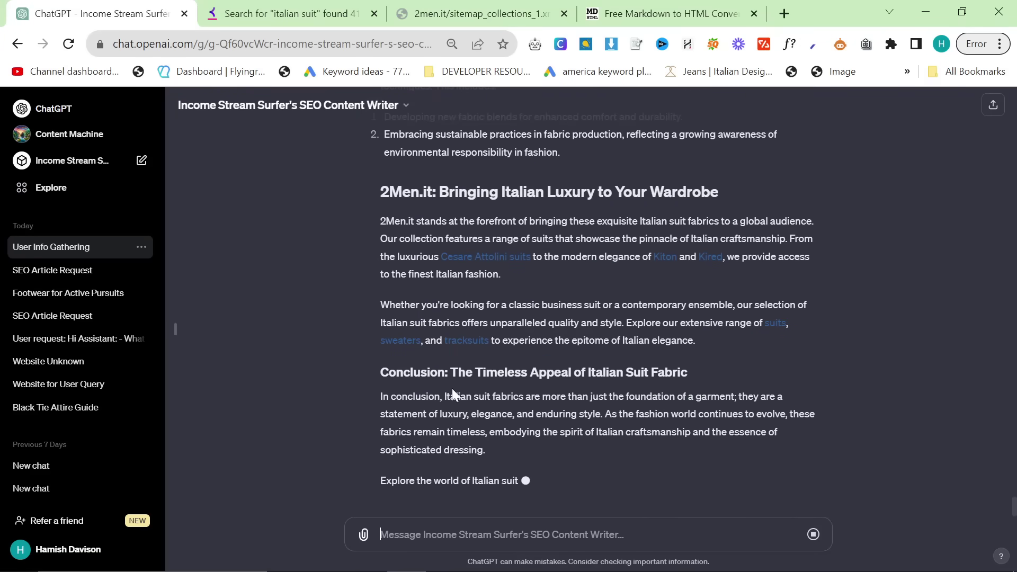
pyautogui.scroll(20, 544, 395)
pyautogui.scroll(-20, 543, 395)
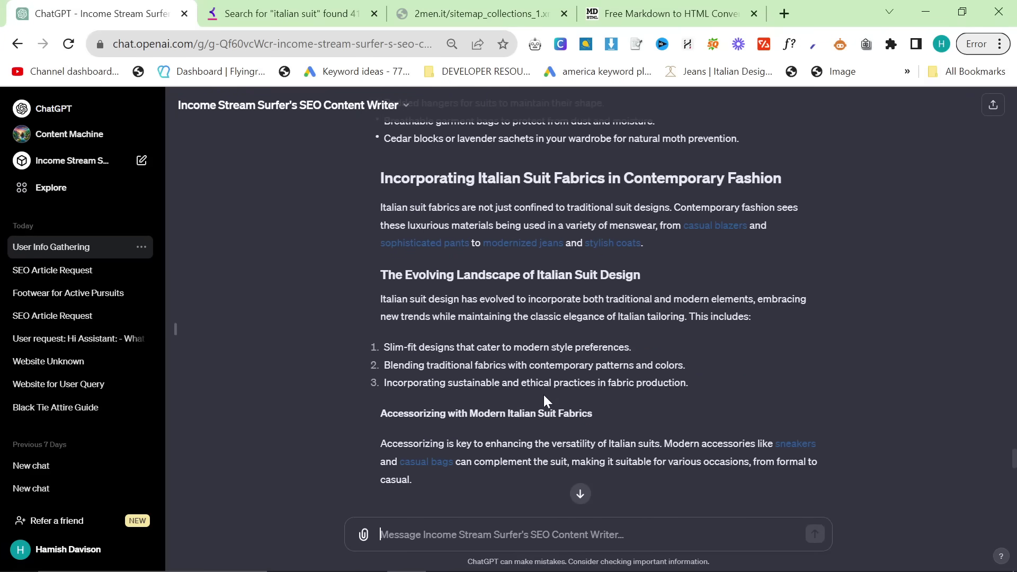
pyautogui.scroll(5, 543, 395)
pyautogui.scroll(-15, 544, 395)
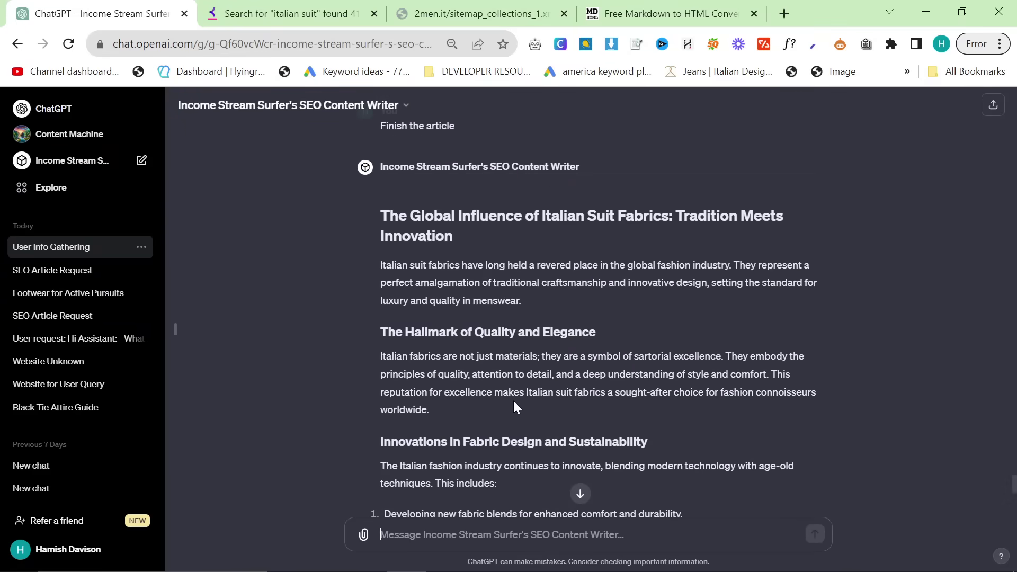
pyautogui.scroll(15, 511, 398)
pyautogui.scroll(-14, 615, 354)
pyautogui.scroll(7, 456, 458)
pyautogui.scroll(-2, 424, 477)
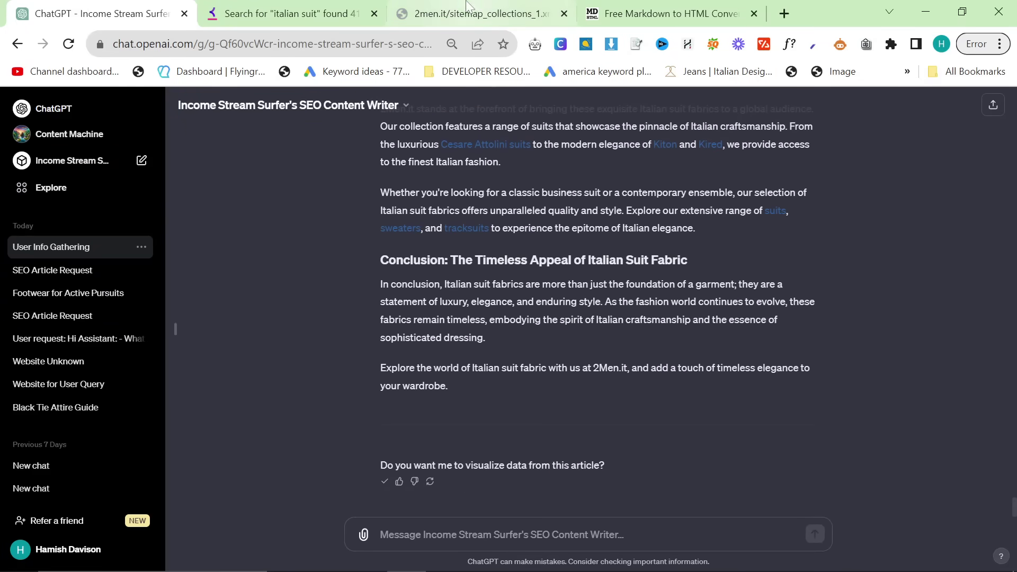
# Append the final sections through the 2Men.it conclusion and delete the trailing visualize-data question.
pyautogui.click(667, 14)
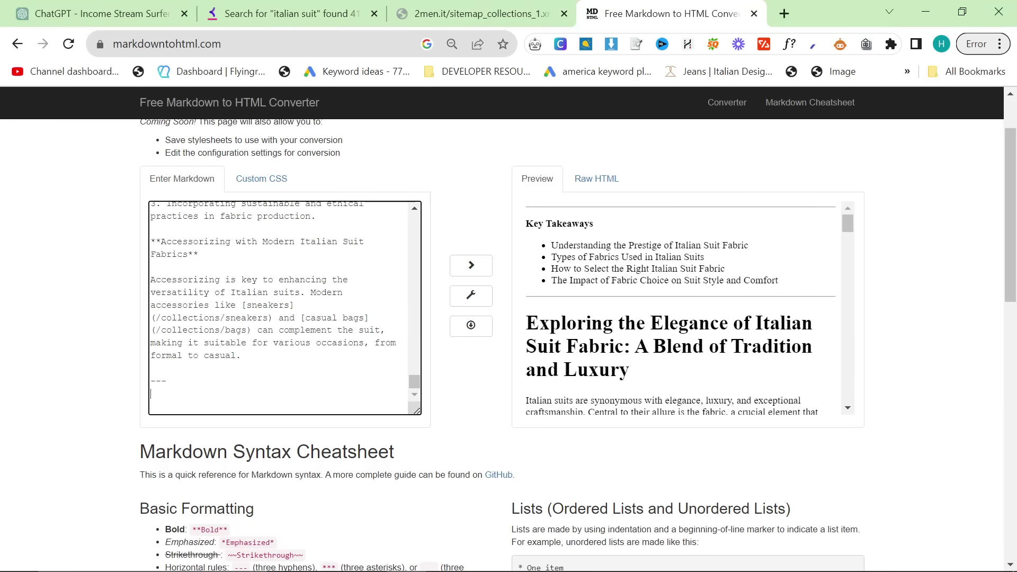
pyautogui.hotkey('ctrl', 'v')
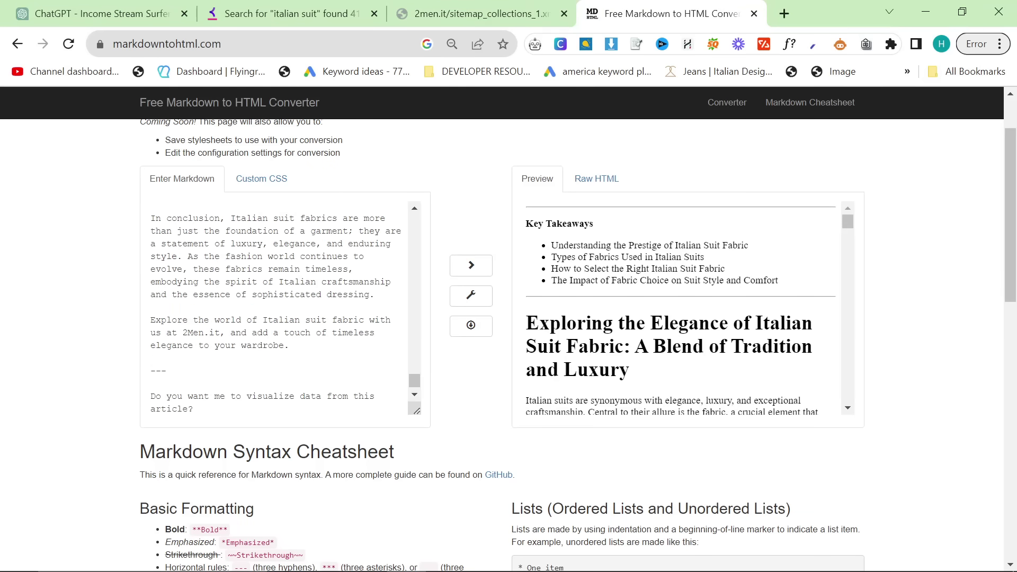
pyautogui.scroll(-1, 281, 307)
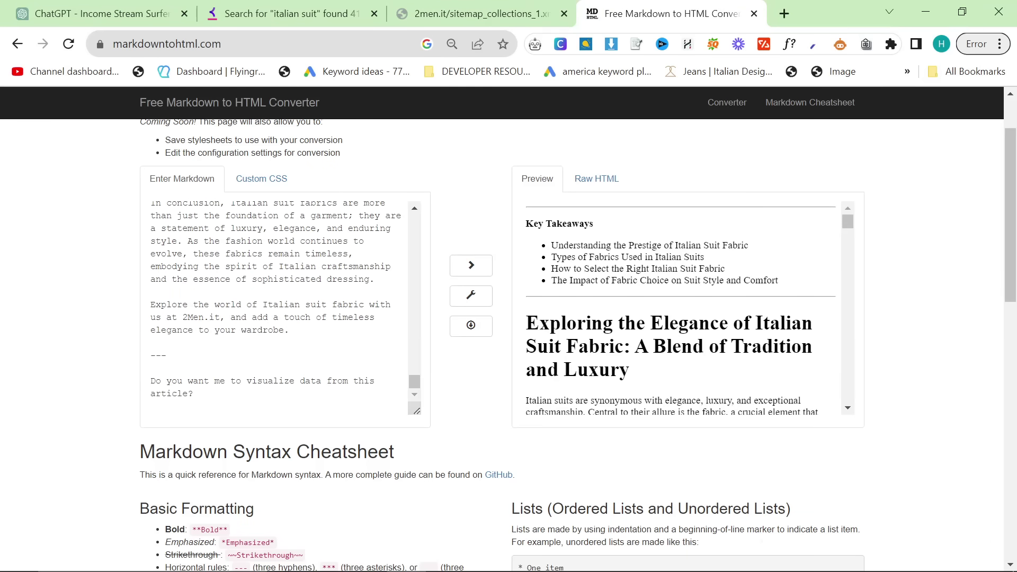
pyautogui.moveTo(196, 403); pyautogui.dragTo(135, 374)
pyautogui.press('BackSpace')
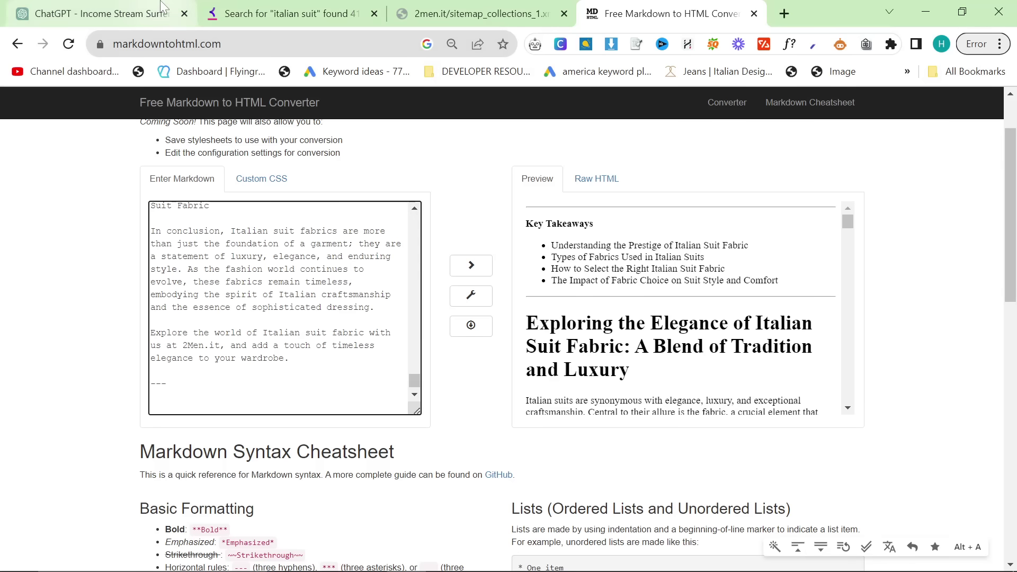
# Ask the SEO writer to 'visualize some data to make an interesting image for the article'.
pyautogui.click(141, 8)
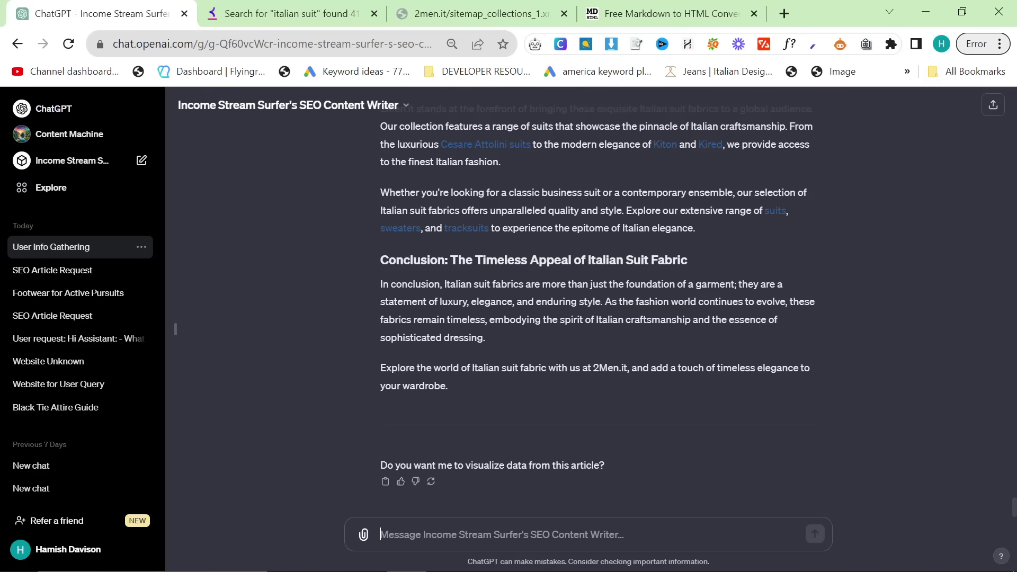
pyautogui.write('H')
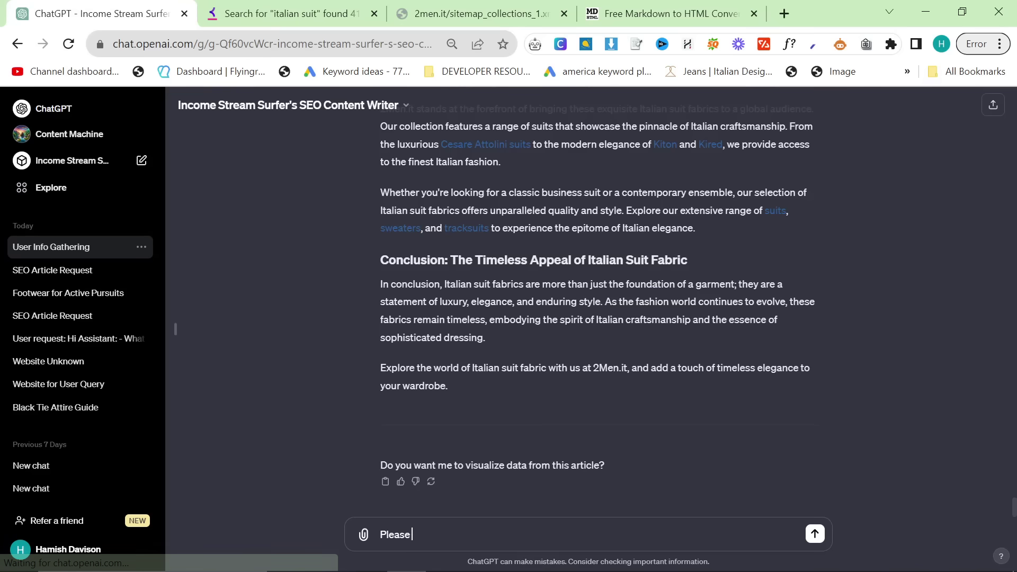
pyautogui.write('visualize some data')
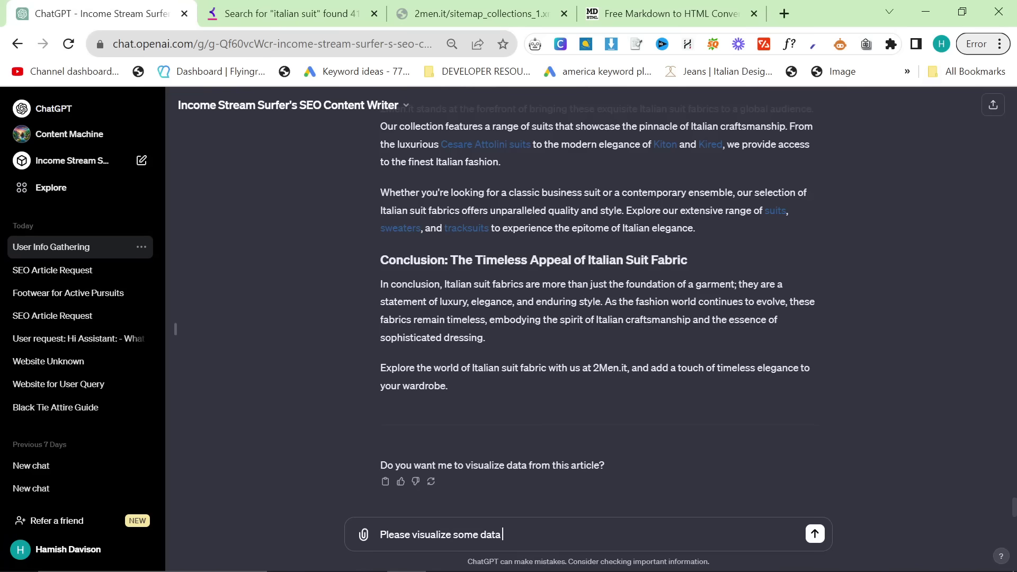
pyautogui.write(' to make an interestin')
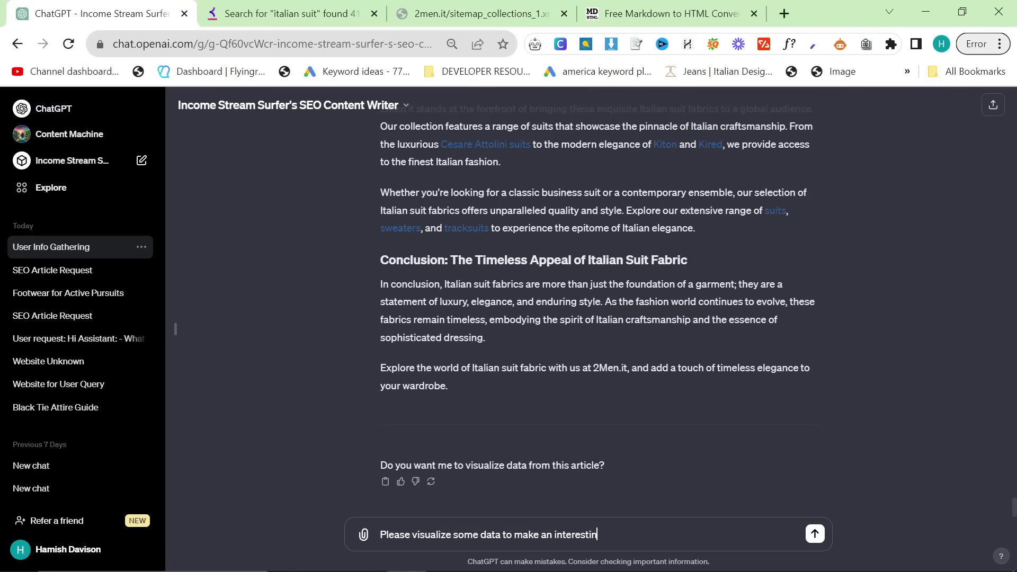
pyautogui.write('g image for the article')
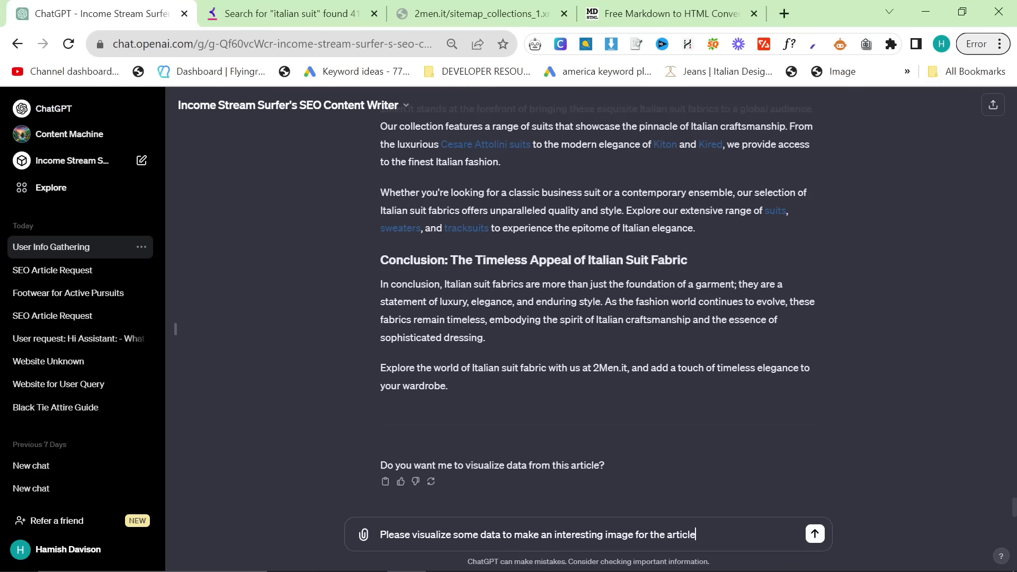
pyautogui.press('Return')
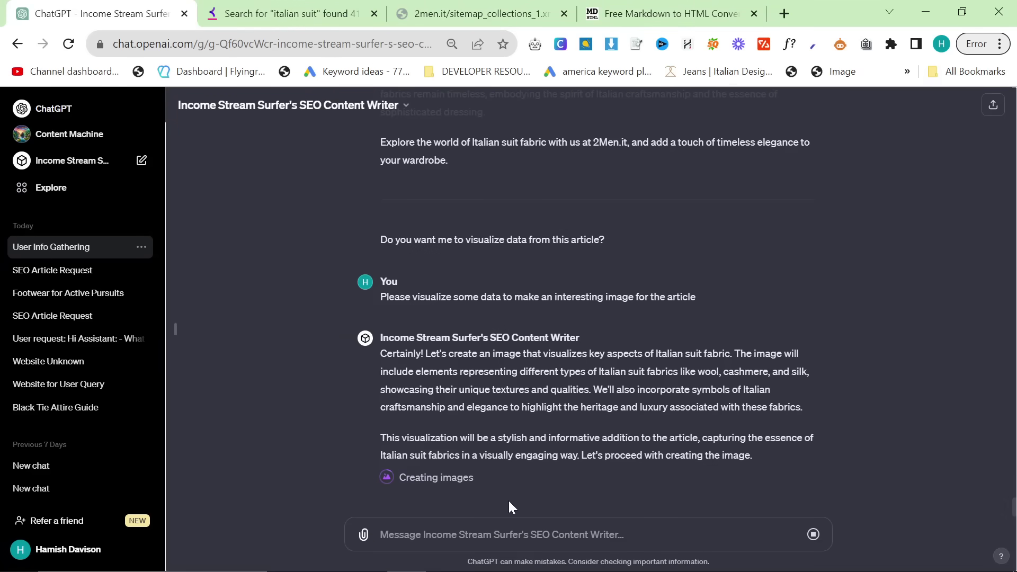
pyautogui.moveTo(546, 353); pyautogui.dragTo(683, 353)
pyautogui.click(682, 353)
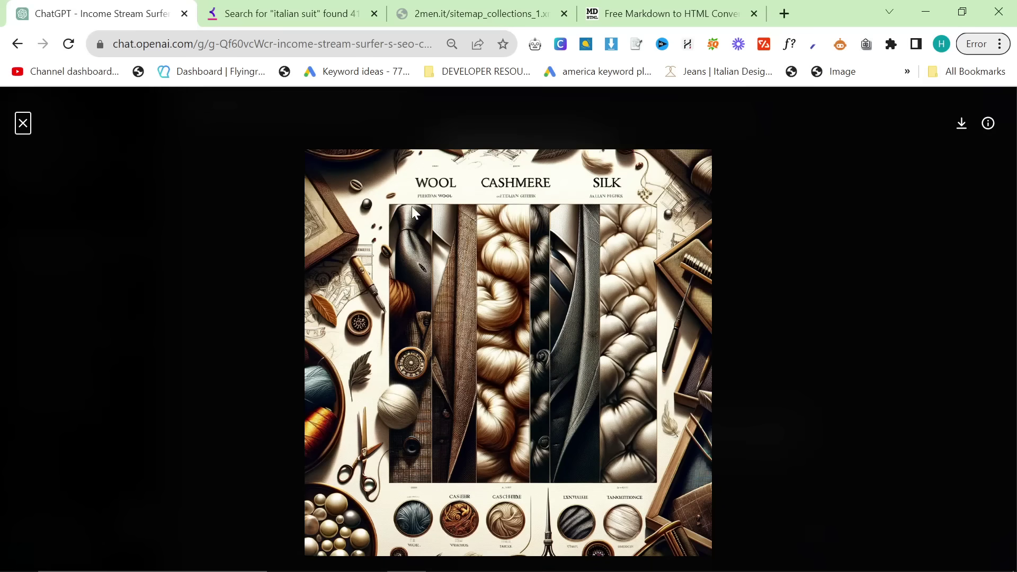
# Ask instead for a data-analysis bar or pie chart, then reopen the fabric image enlarged.
pyautogui.click(23, 123)
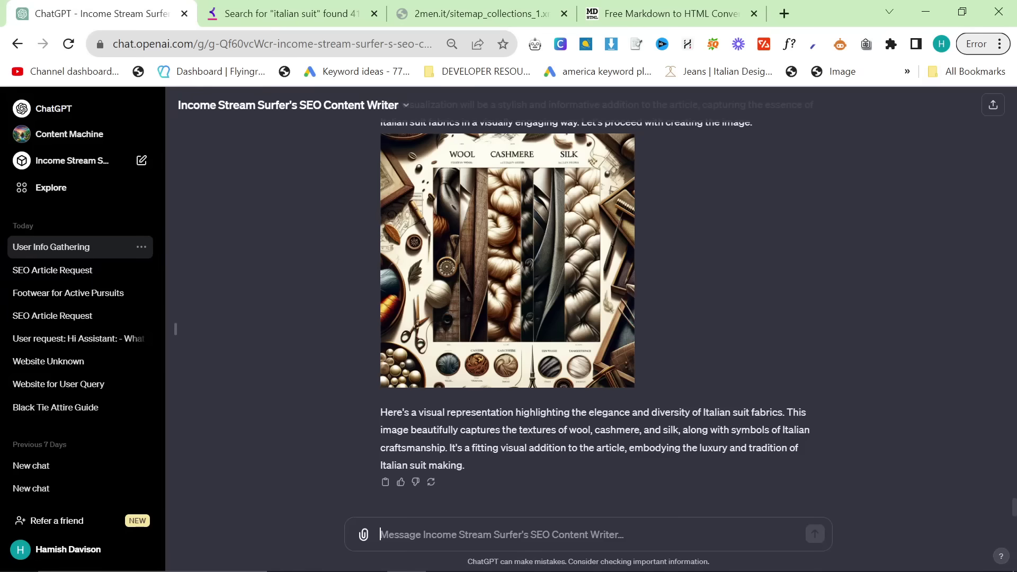
pyautogui.write('I meant using')
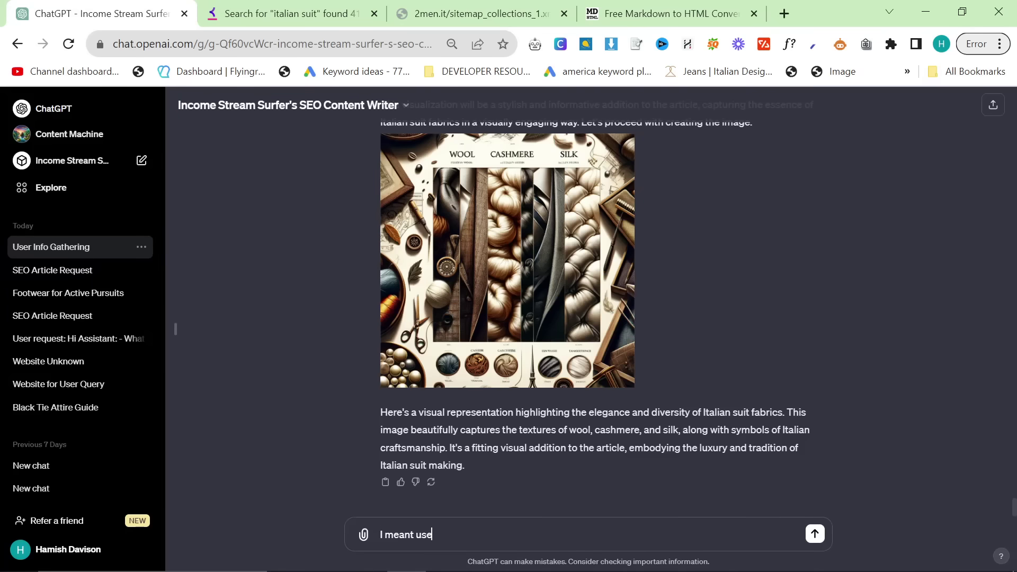
pyautogui.write(' data analysis to create a b')
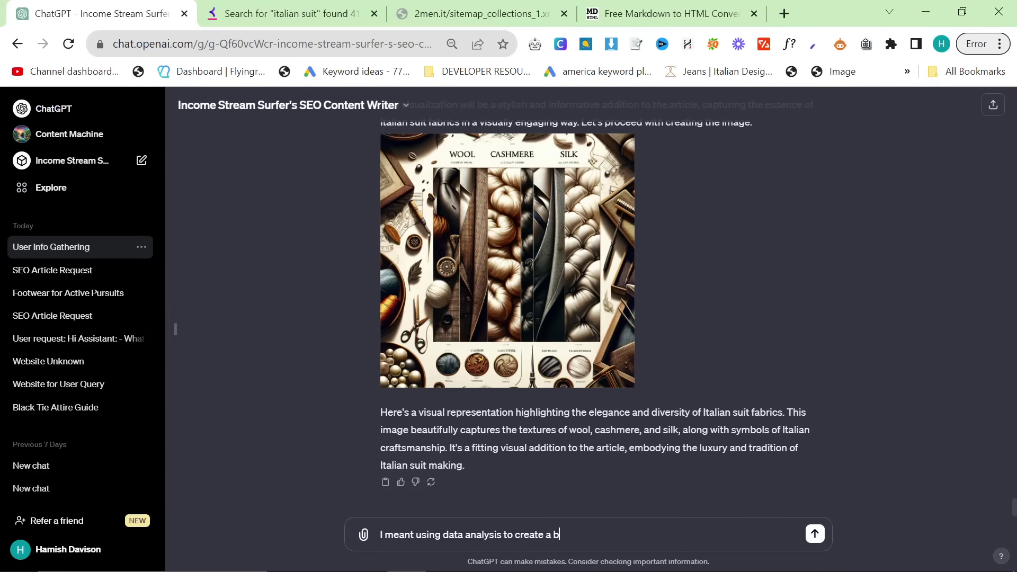
pyautogui.write('archart, or pie chart ')
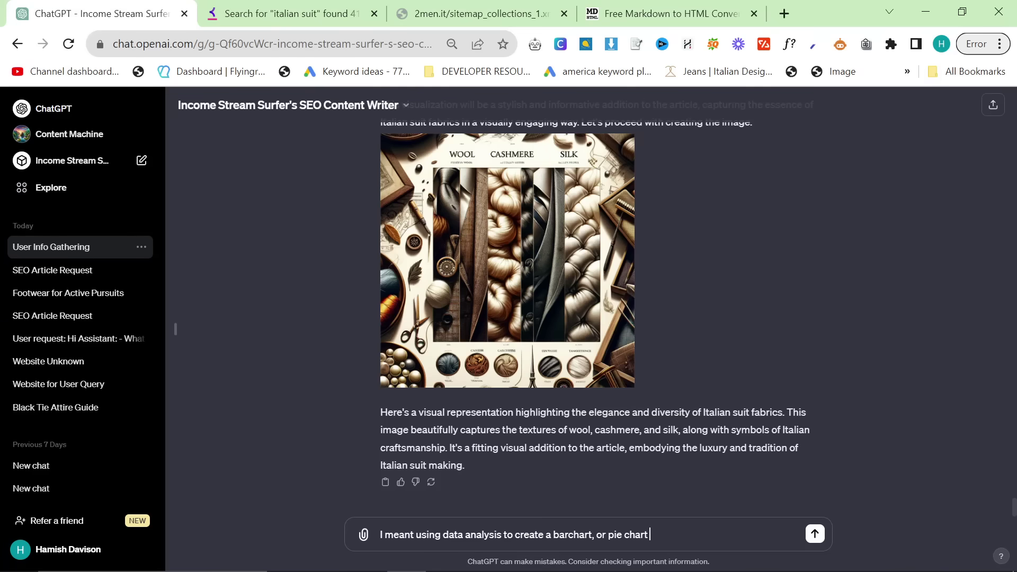
pyautogui.write('or somethig')
pyautogui.press('BackSpace')
pyautogui.write('ng interesting')
pyautogui.press('Return')
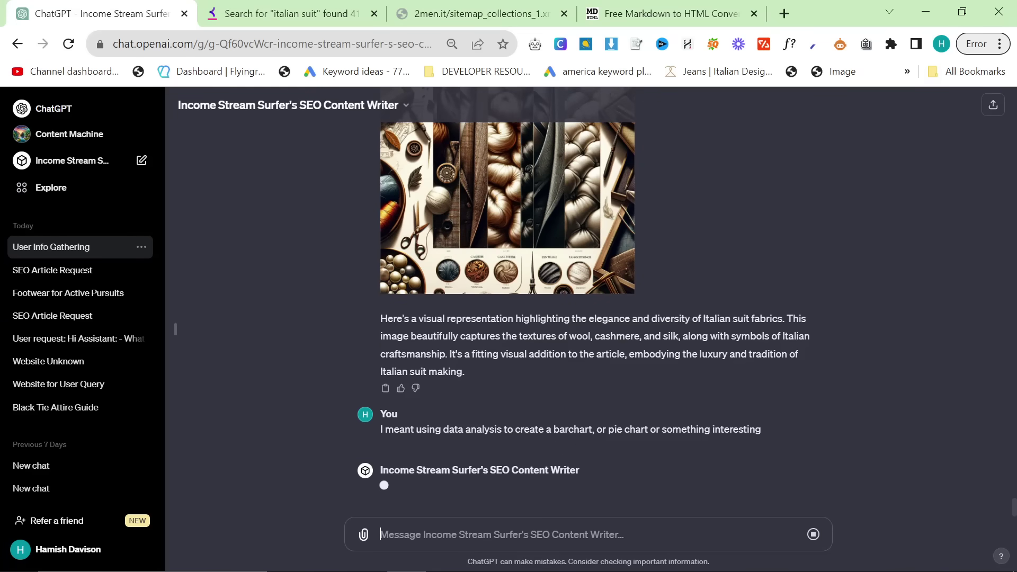
pyautogui.scroll(2, 481, 361)
pyautogui.click(440, 358)
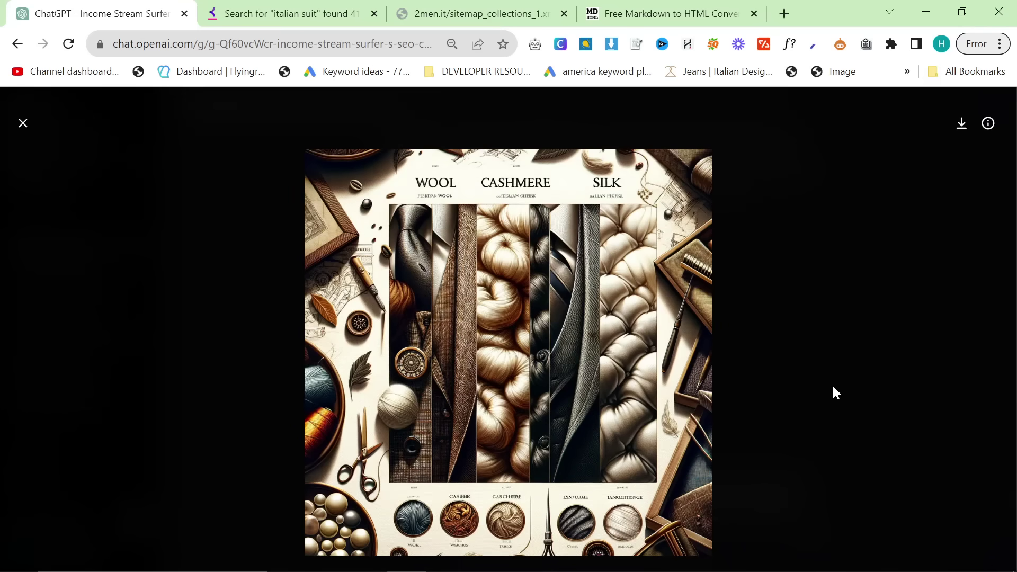
# Review the generated pie chart: wool 40%, cashmere 20%, cotton 15%, linen 10%, plus silk.
pyautogui.click(22, 127)
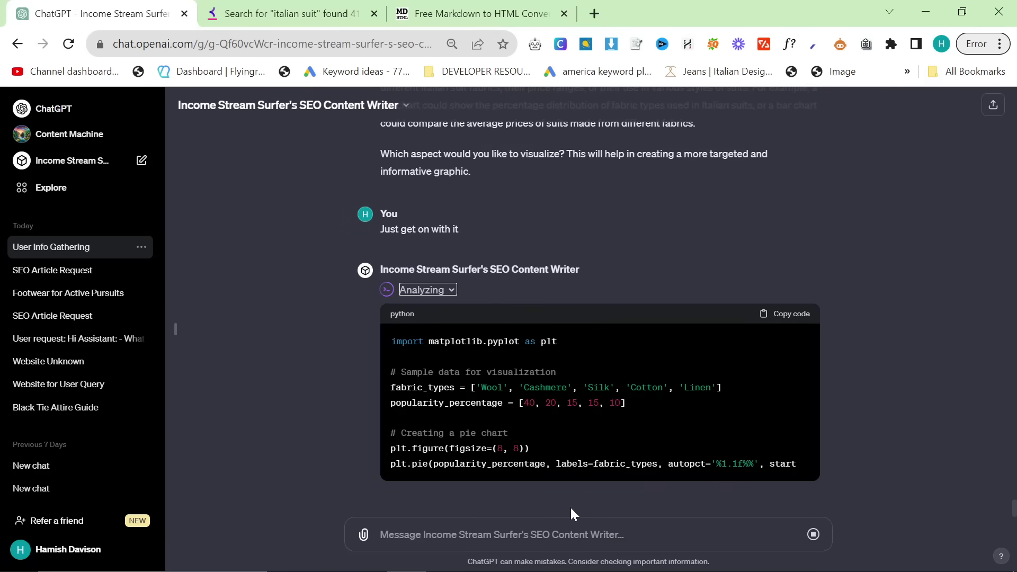
pyautogui.moveTo(404, 349); pyautogui.dragTo(820, 449)
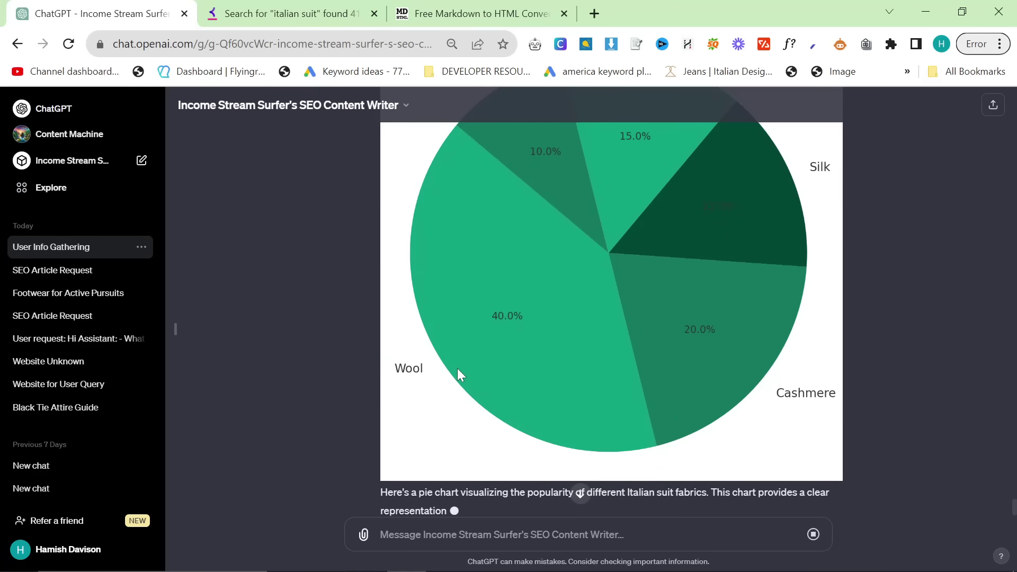
pyautogui.scroll(2, 461, 374)
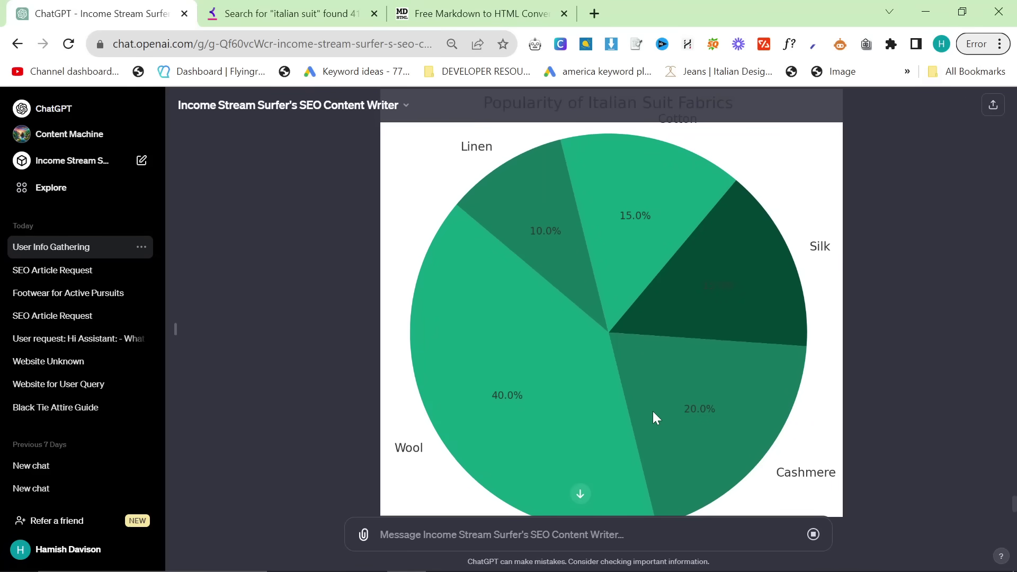
pyautogui.scroll(2, 678, 416)
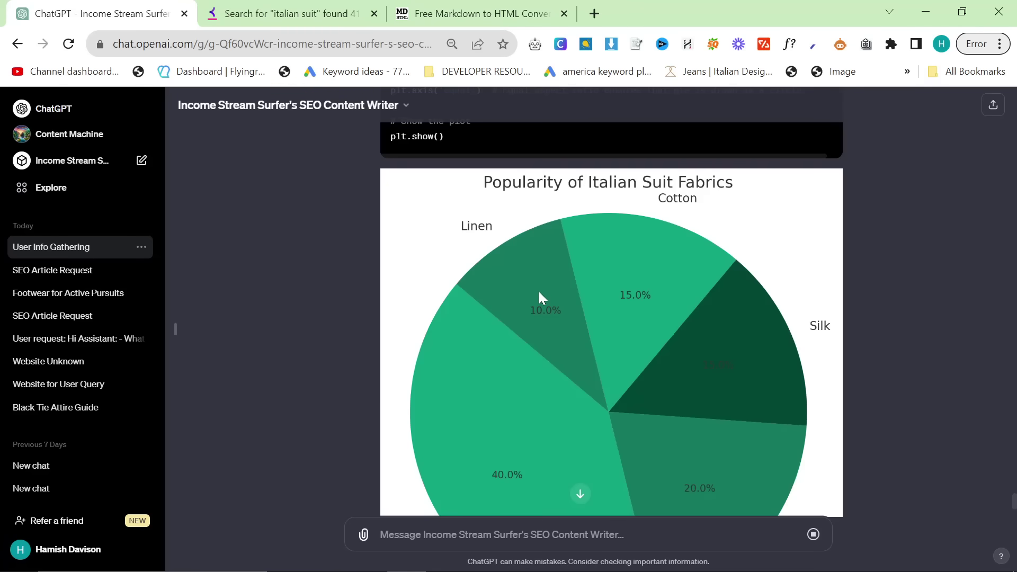
pyautogui.scroll(-3, 540, 293)
pyautogui.scroll(3, 555, 291)
pyautogui.scroll(-3, 535, 361)
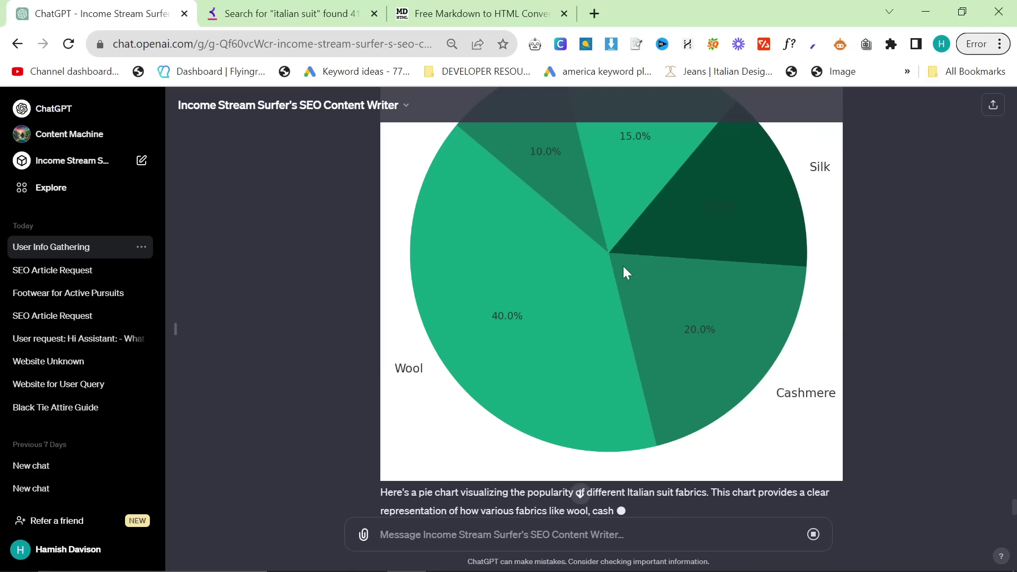
pyautogui.scroll(2, 623, 269)
pyautogui.scroll(-2, 625, 286)
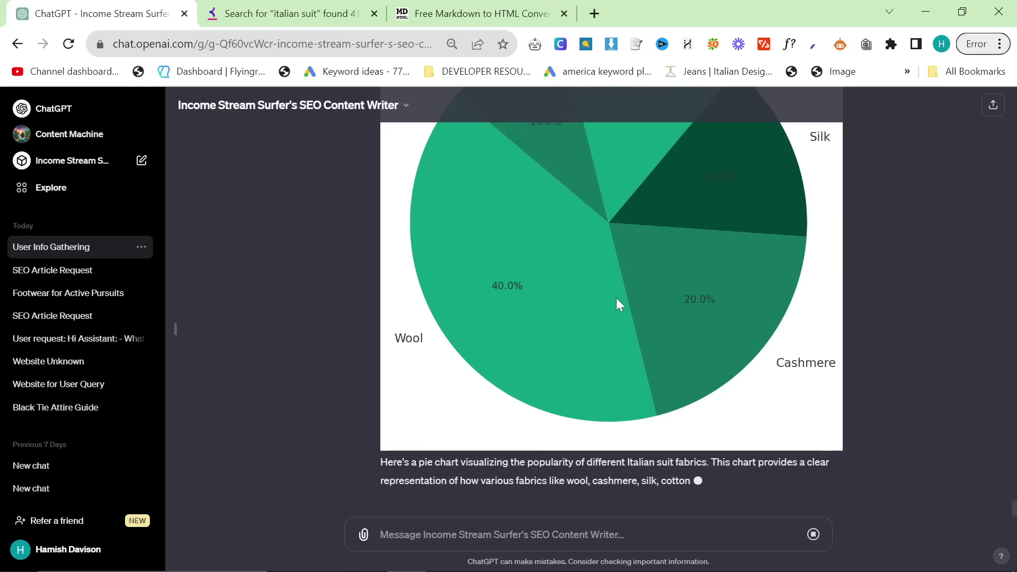
pyautogui.scroll(2, 562, 336)
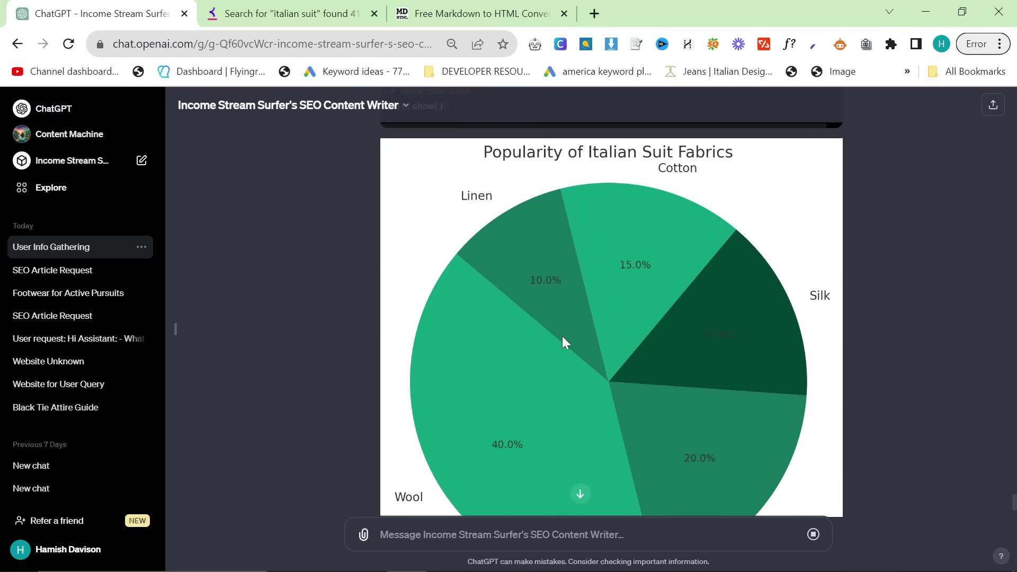
pyautogui.scroll(-2, 562, 335)
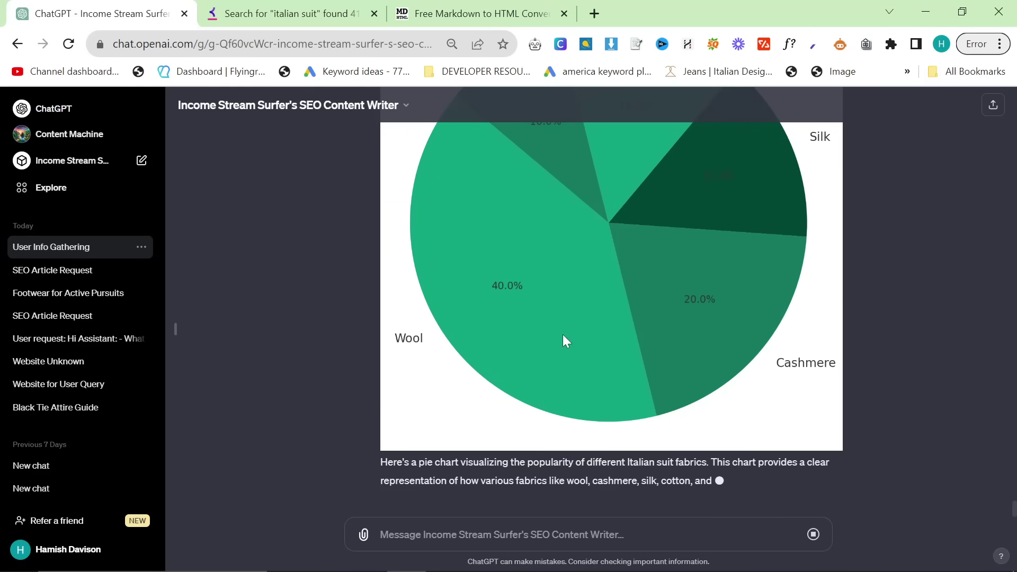
pyautogui.scroll(2, 564, 329)
pyautogui.scroll(2, 572, 297)
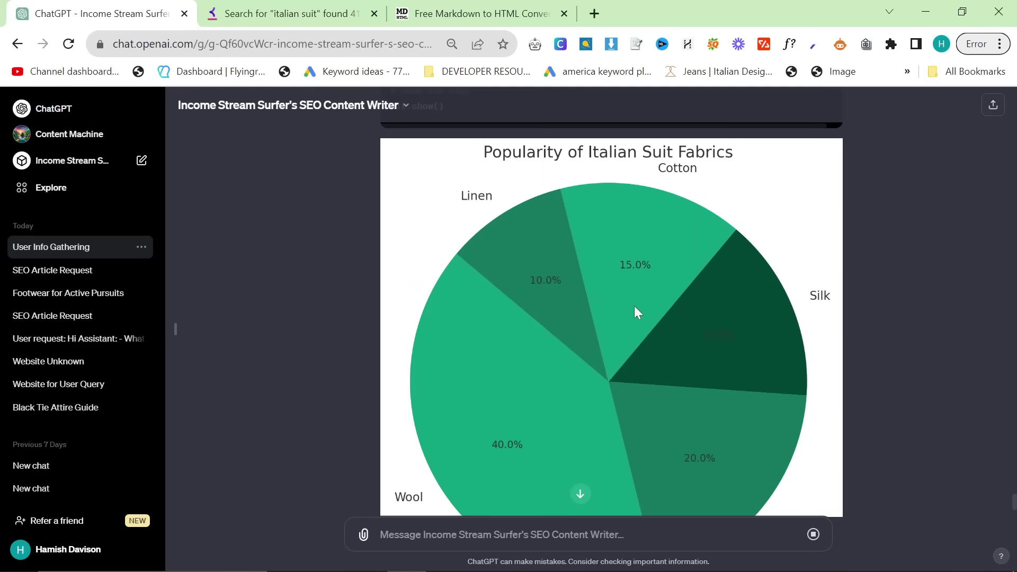
pyautogui.scroll(-2, 648, 310)
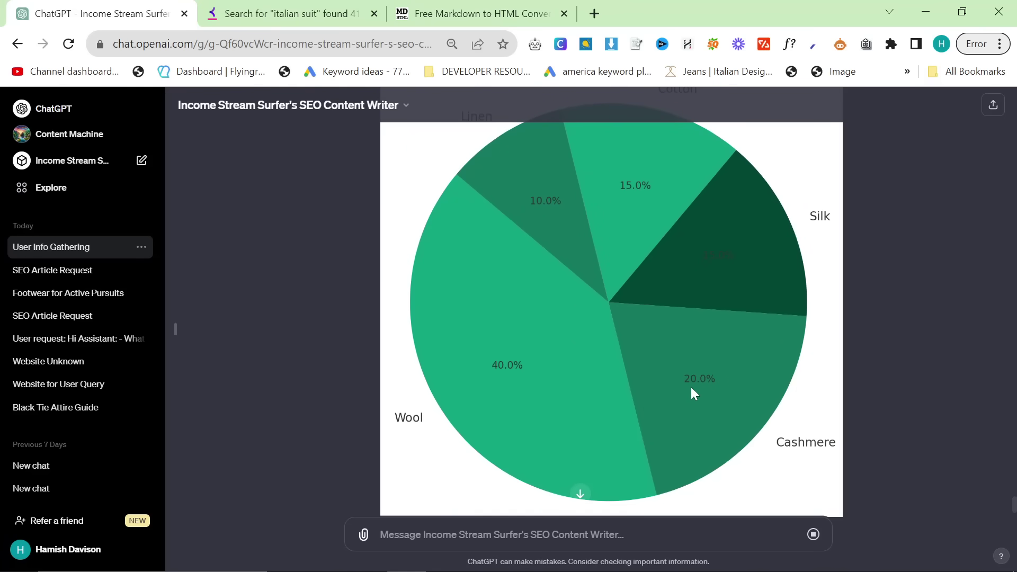
pyautogui.scroll(2, 582, 296)
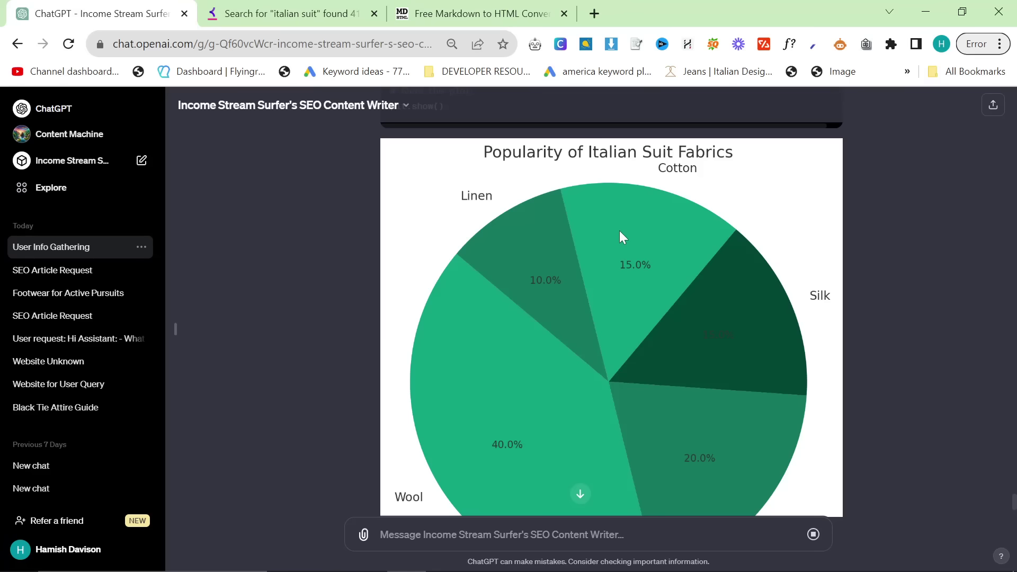
pyautogui.scroll(-4, 522, 294)
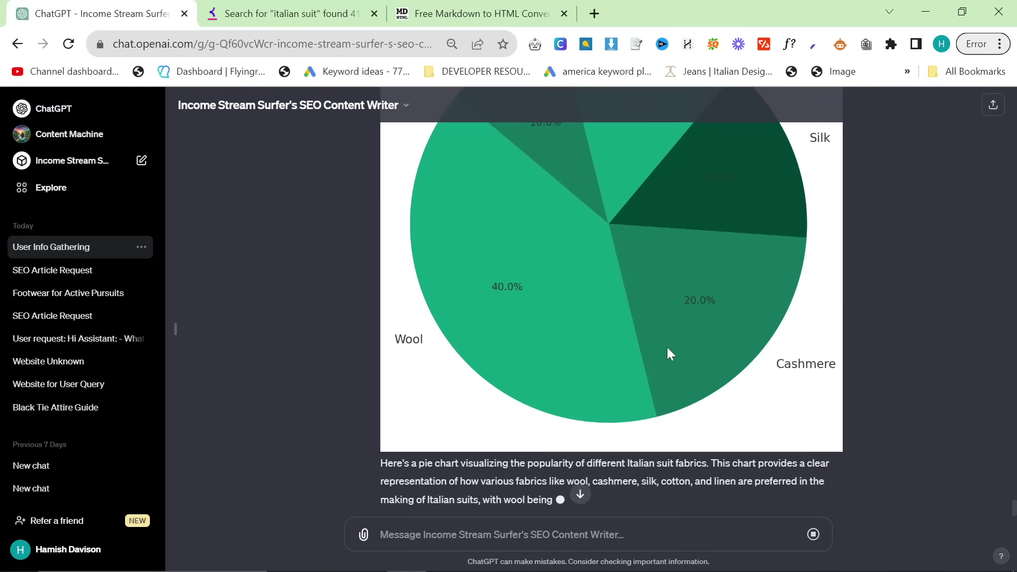
pyautogui.scroll(2, 583, 354)
pyautogui.scroll(-2, 657, 270)
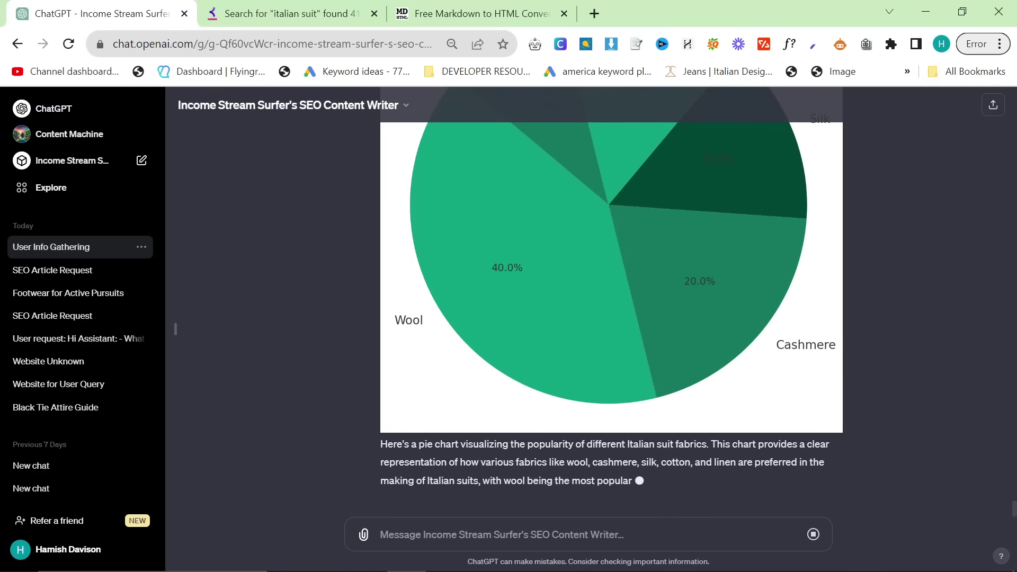
pyautogui.scroll(3, 762, 480)
pyautogui.scroll(-3, 706, 444)
pyautogui.scroll(1, 601, 393)
pyautogui.scroll(3, 523, 379)
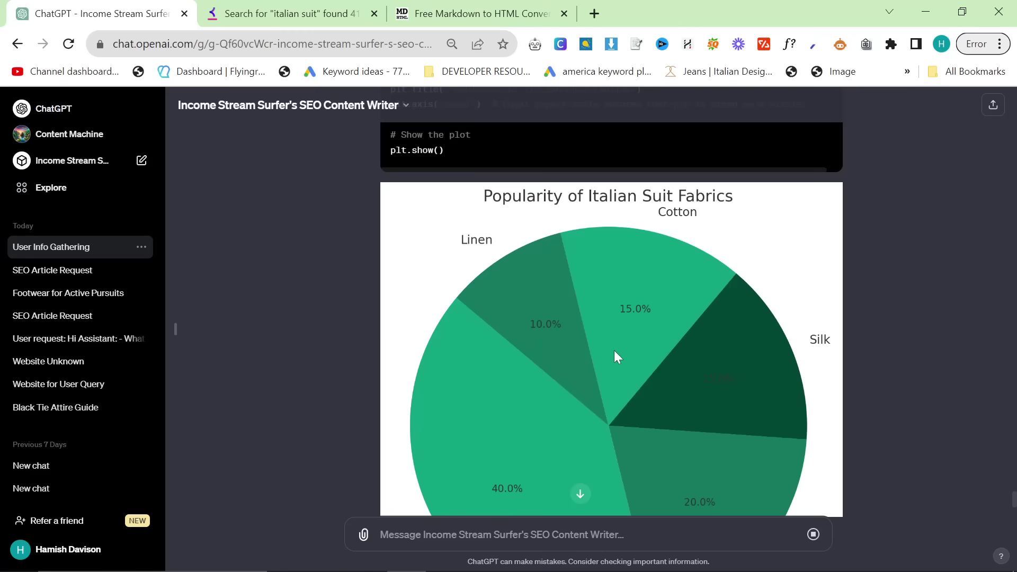
pyautogui.scroll(-4, 625, 386)
pyautogui.scroll(5, 635, 388)
pyautogui.scroll(-2, 545, 264)
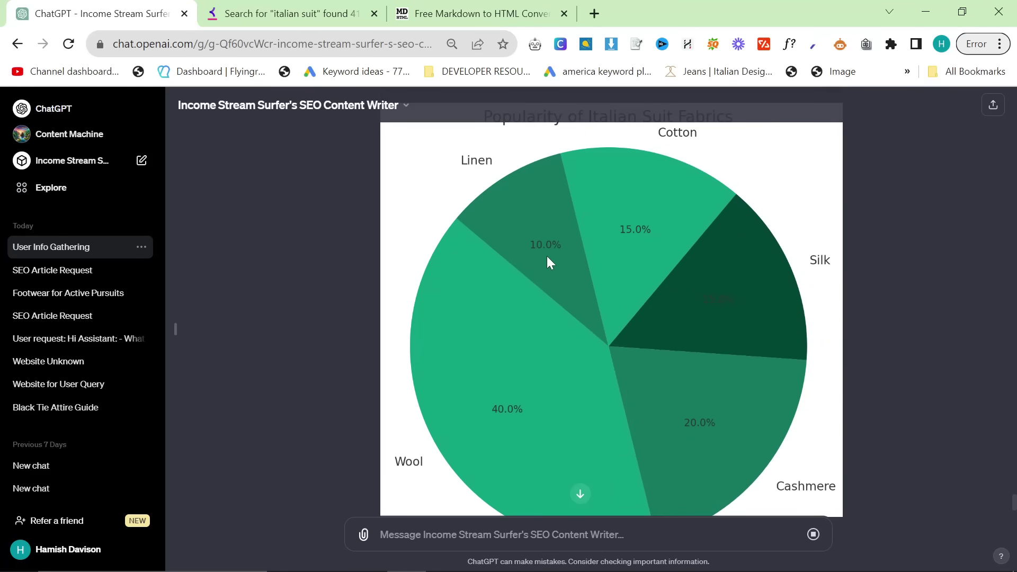
pyautogui.scroll(-2, 541, 258)
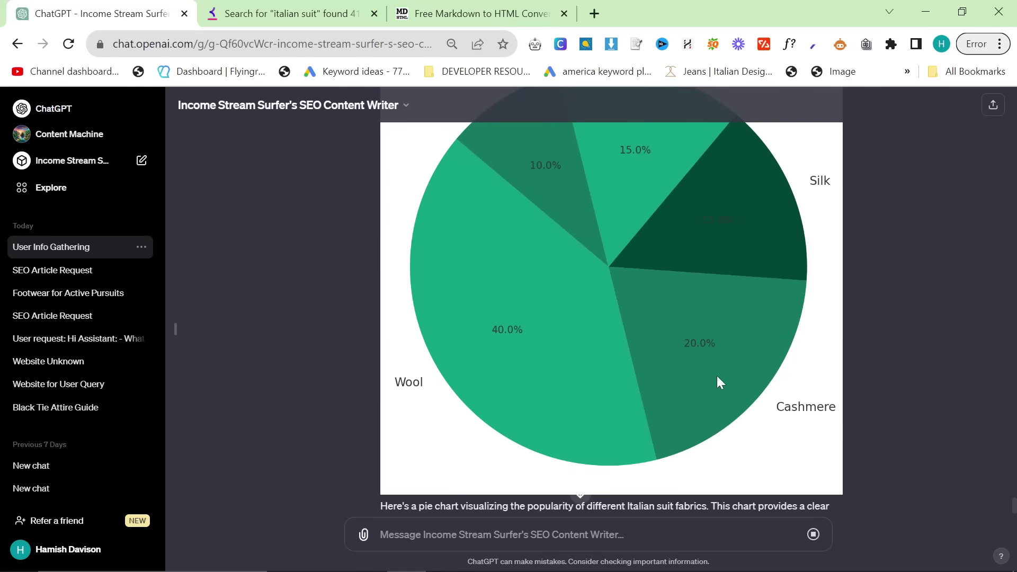
pyautogui.scroll(2, 696, 384)
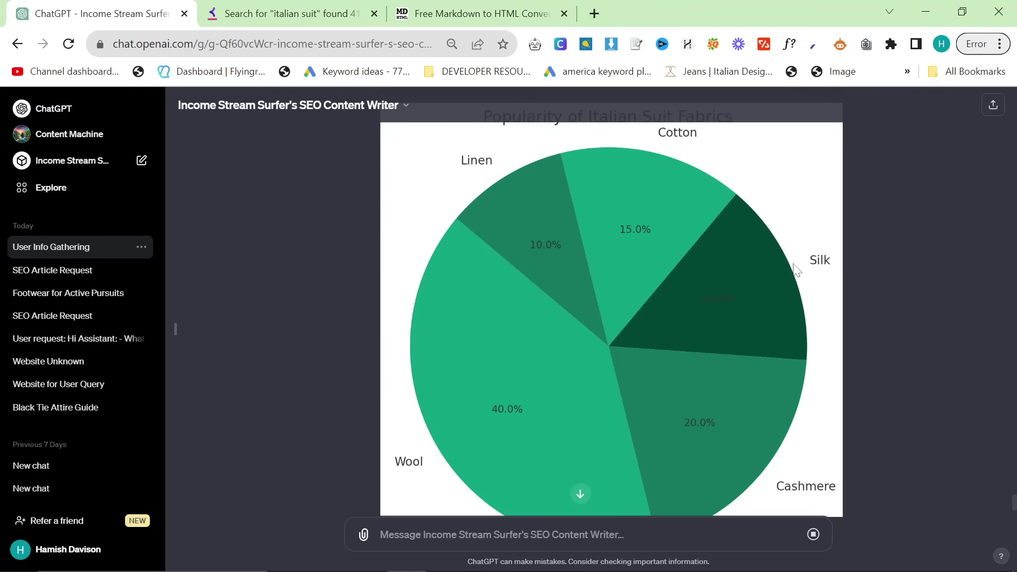
pyautogui.scroll(-3, 571, 401)
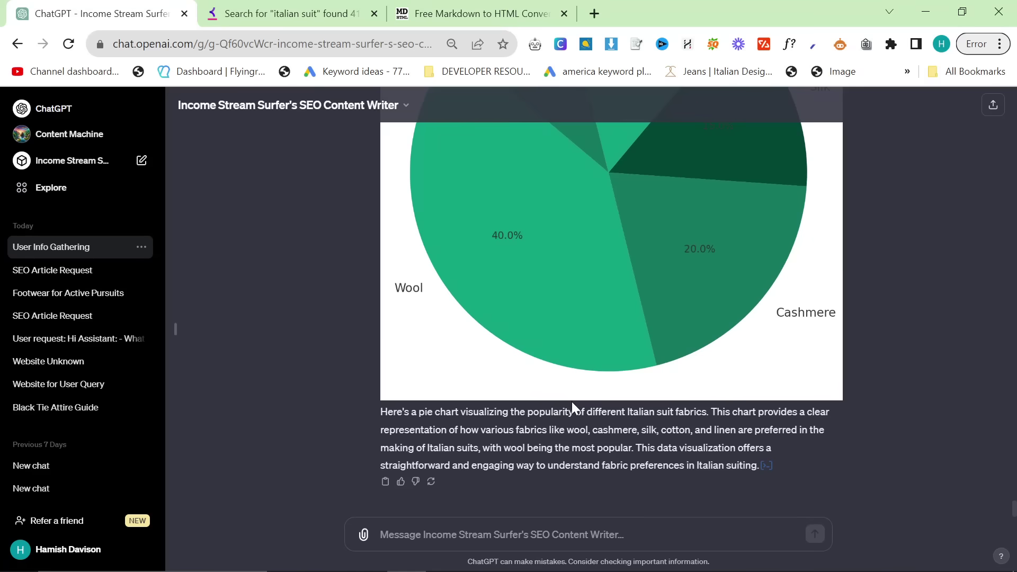
pyautogui.scroll(2, 655, 444)
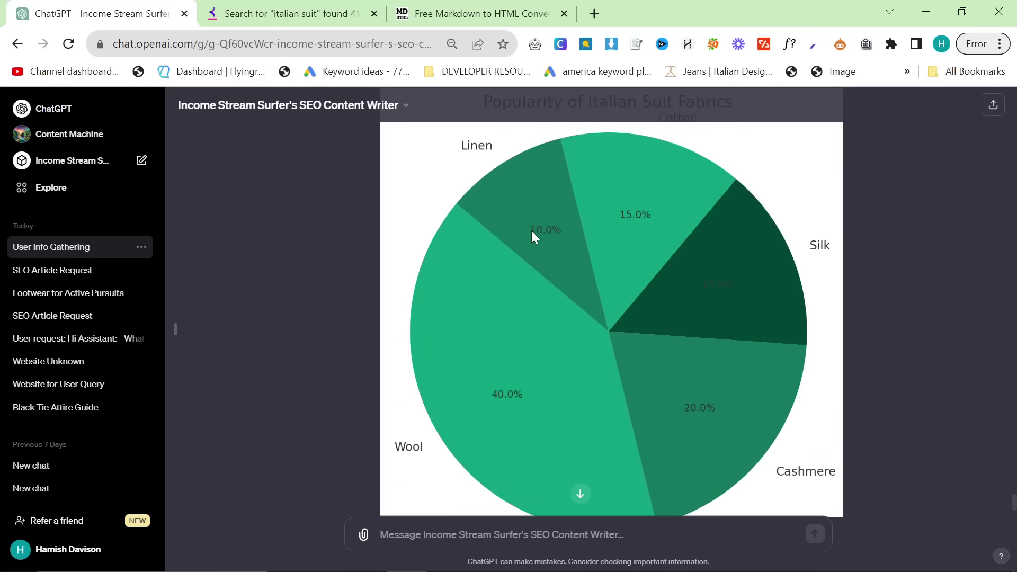
pyautogui.scroll(3, 573, 282)
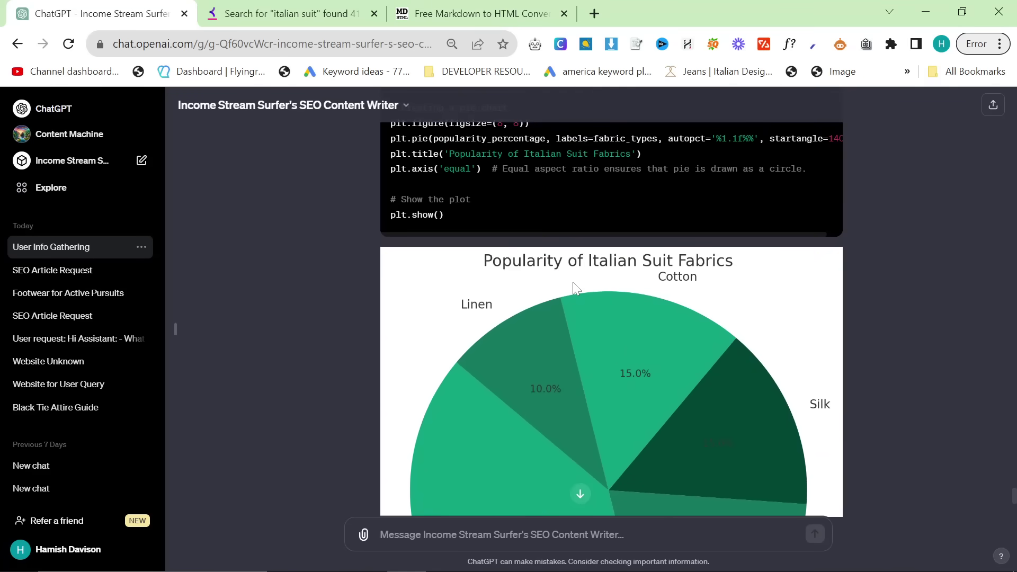
pyautogui.scroll(-2, 592, 364)
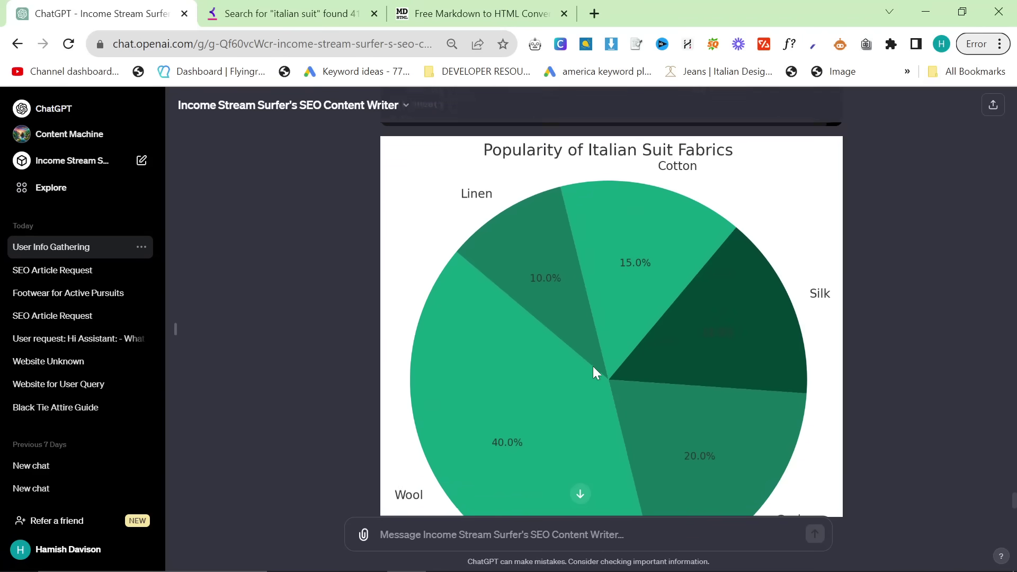
pyautogui.scroll(-3, 593, 367)
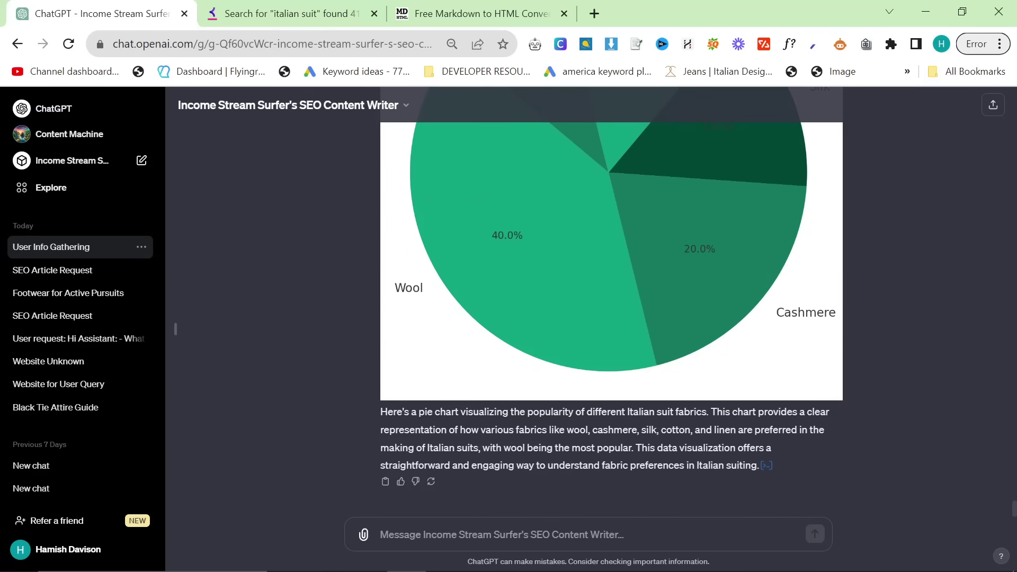
# Request a horizontal blog featured image for the post and copy the pie chart image.
pyautogui.write('n')
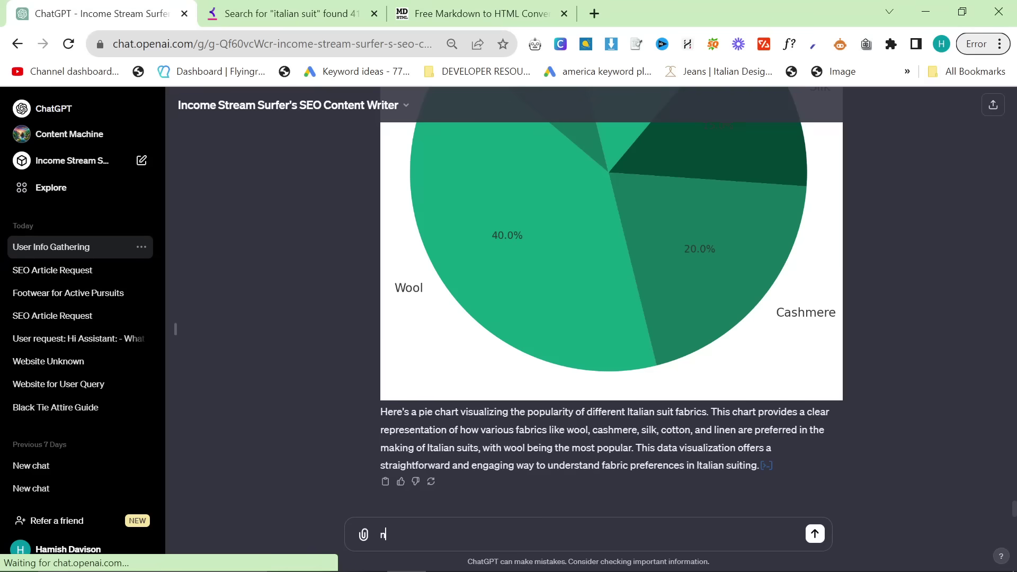
pyautogui.write('ow make a blog featured image for this post')
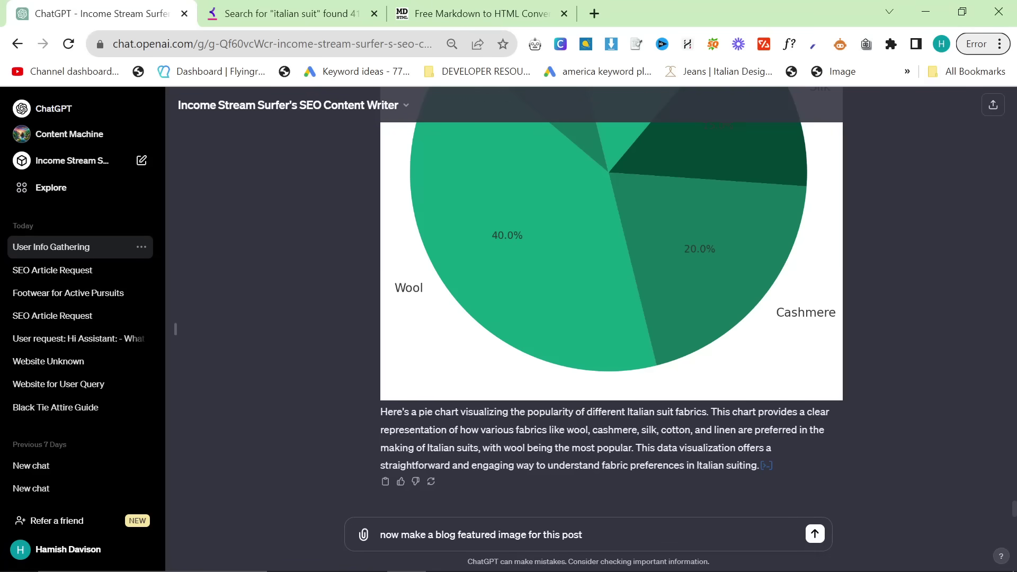
pyautogui.write(' make it horizontal')
pyautogui.press('Return')
pyautogui.scroll(8, 497, 449)
pyautogui.rightClick(576, 340)
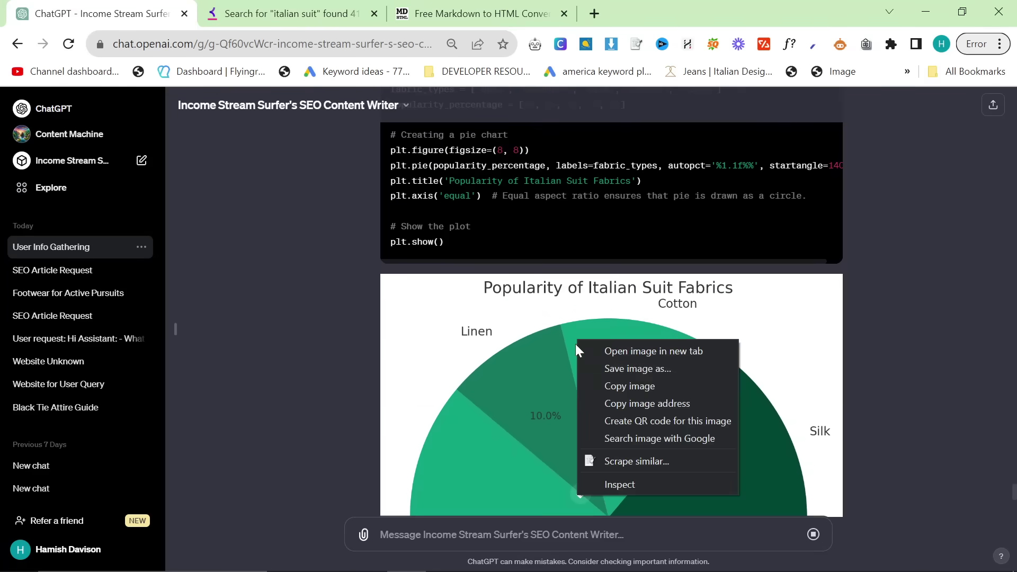
pyautogui.click(617, 386)
# Create a new Google Doc via docs.new and move its tab to second place.
pyautogui.click(594, 13)
pyautogui.write('do')
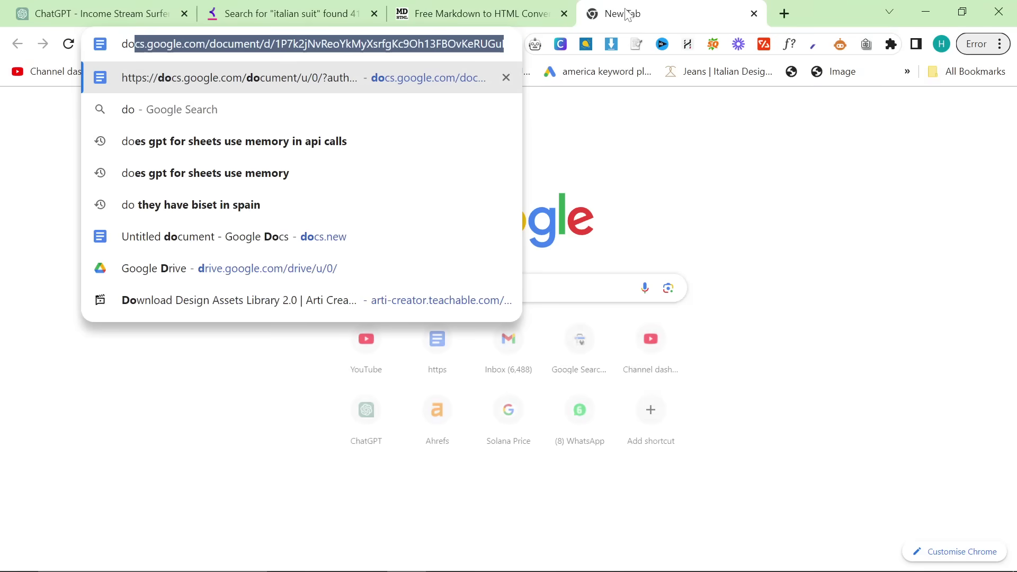
pyautogui.write('cs.new')
pyautogui.press('Return')
pyautogui.moveTo(633, 13); pyautogui.dragTo(276, 11)
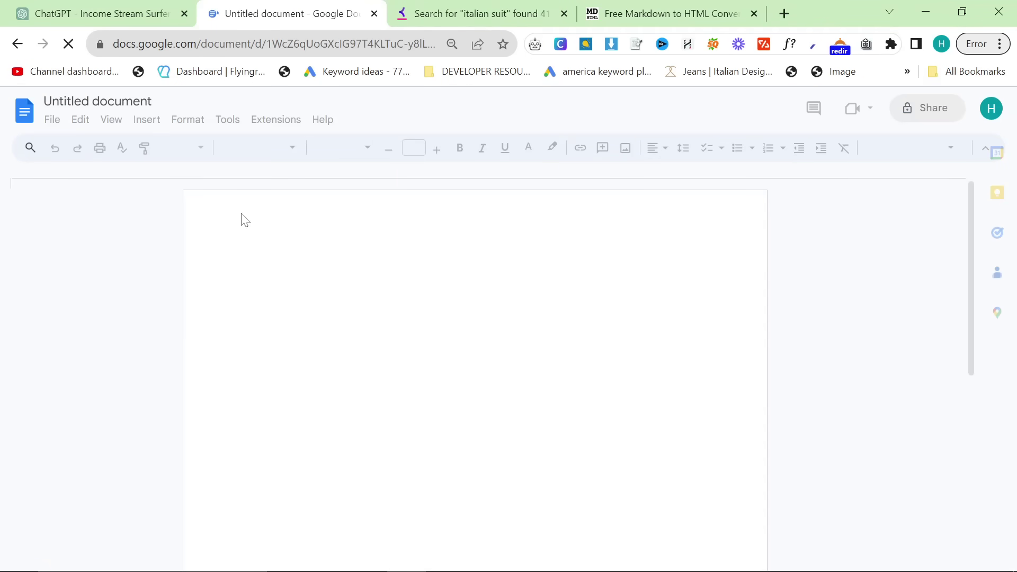
# Copy the whole Markdown article from the converter and paste it into the new doc.
pyautogui.click(662, 13)
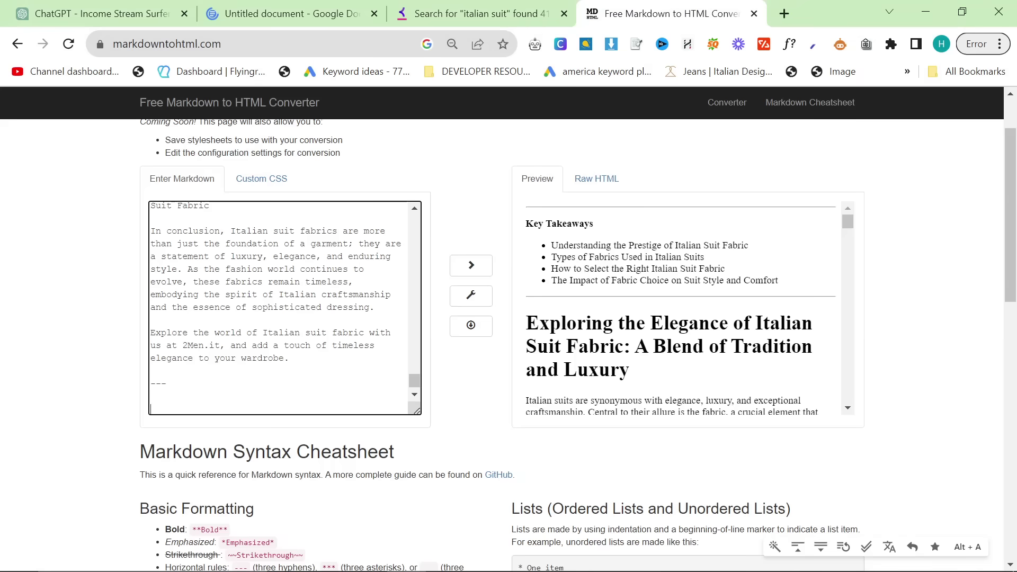
pyautogui.hotkey('ctrl', 'a')
pyautogui.hotkey('ctrl', 'c')
pyautogui.hotkey('ctrl', 'pageup')
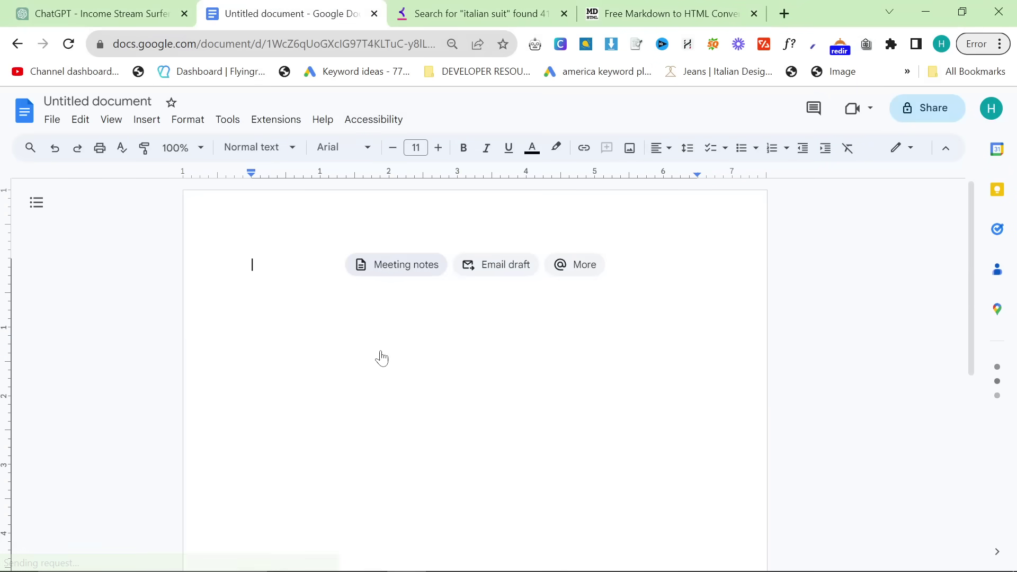
pyautogui.hotkey('ctrl', 'v')
pyautogui.scroll(20, 461, 371)
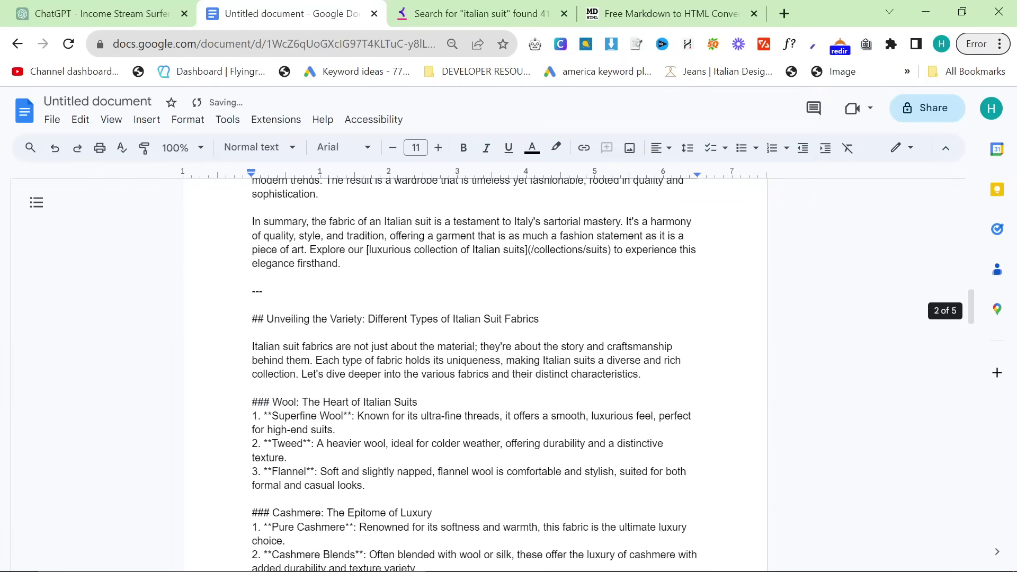
pyautogui.scroll(-10, 475, 370)
# Check the document's word count under Tools.
pyautogui.click(228, 119)
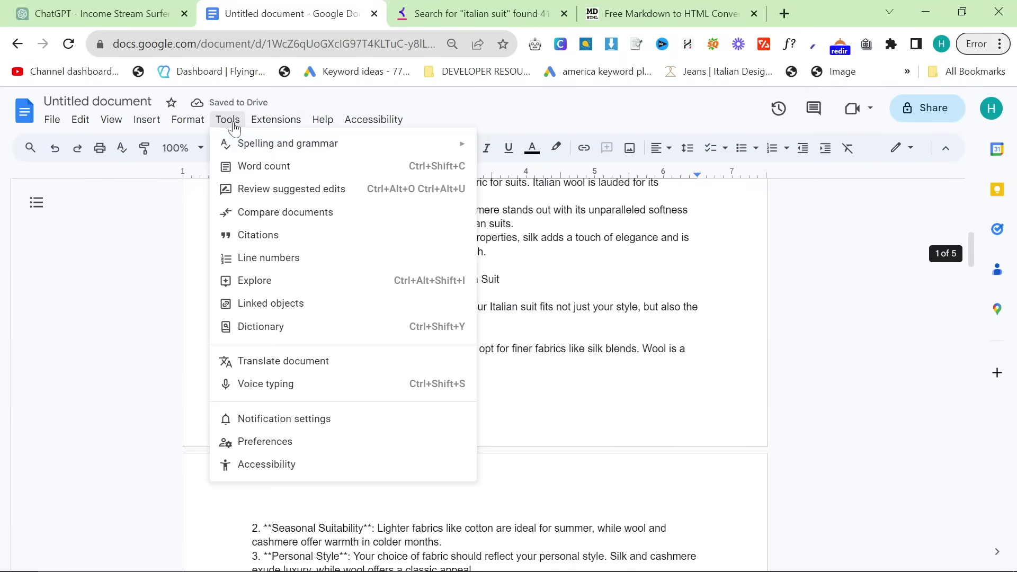
pyautogui.click(286, 166)
pyautogui.click(577, 445)
# Copy the pie chart image from ChatGPT again and return to the doc.
pyautogui.hotkey('ctrl', 'pageup')
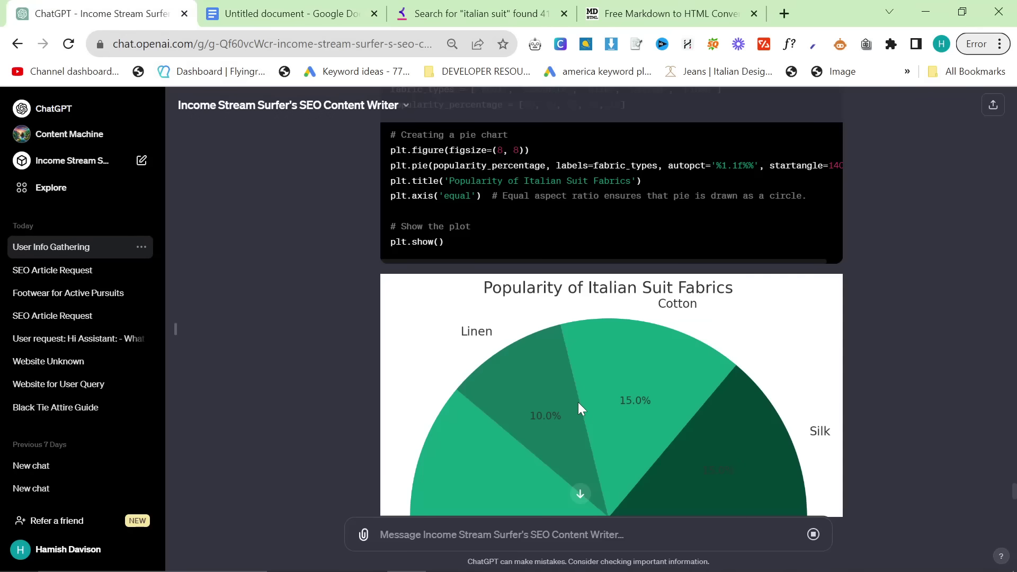
pyautogui.rightClick(597, 404)
pyautogui.click(623, 449)
pyautogui.click(286, 14)
pyautogui.scroll(3, 474, 350)
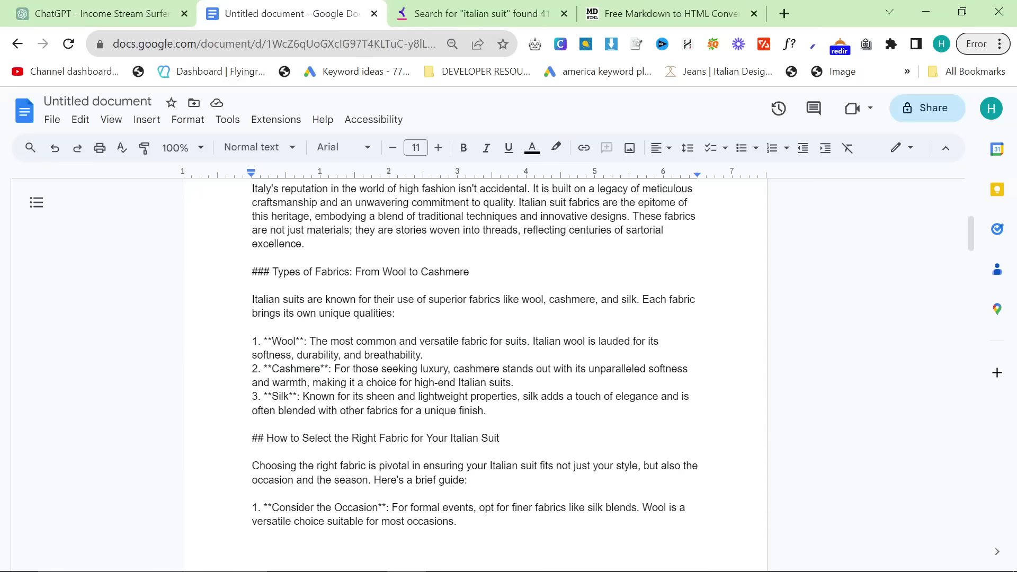
pyautogui.scroll(5, 475, 360)
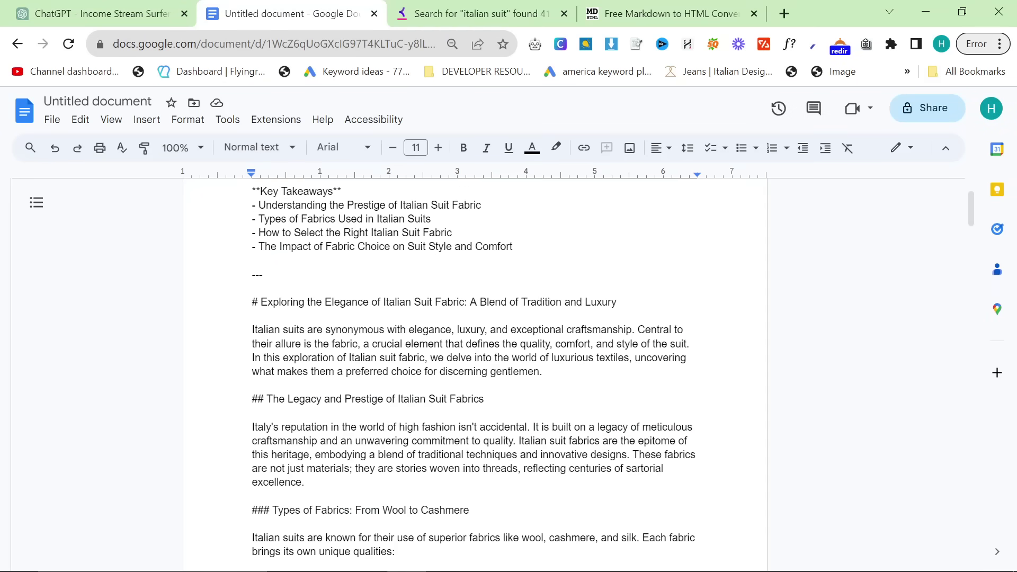
# Search the document for 'populari' to locate the fabric popularity section.
pyautogui.hotkey('ctrl', 'f')
pyautogui.write('populari')
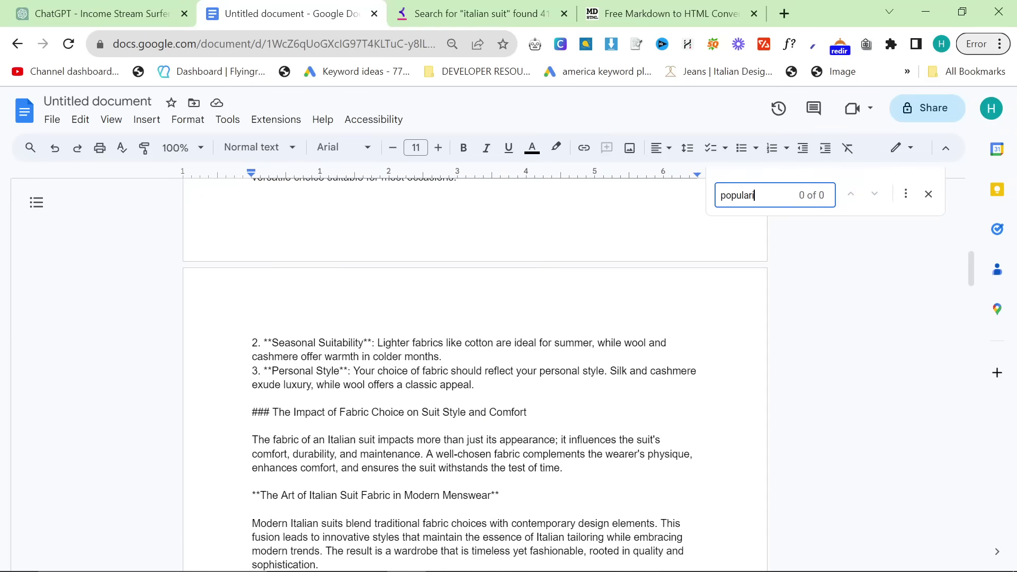
pyautogui.hotkey('ctrl', 'a')
pyautogui.scroll(5, 475, 371)
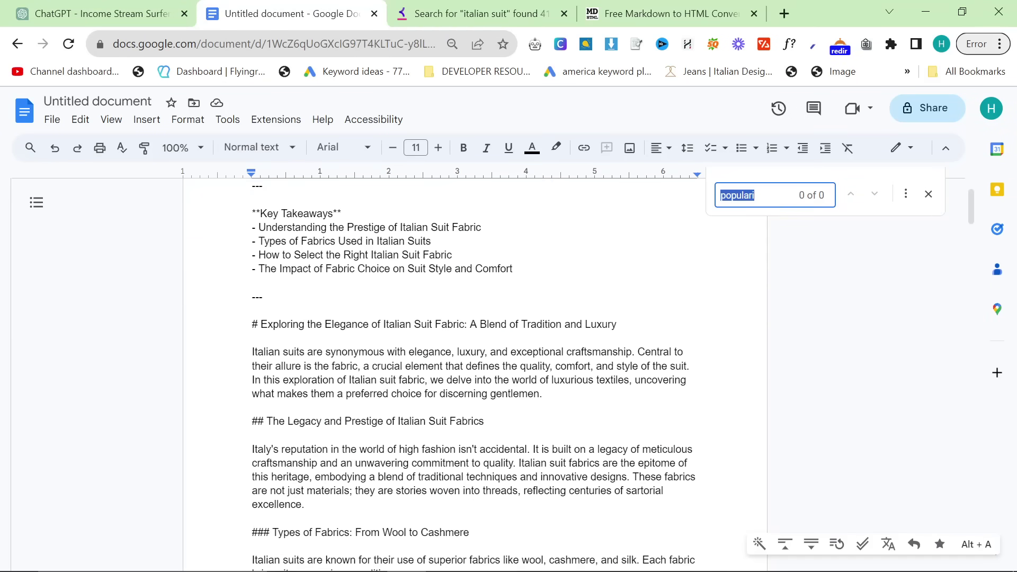
pyautogui.scroll(-9, 474, 371)
pyautogui.scroll(-3, 475, 371)
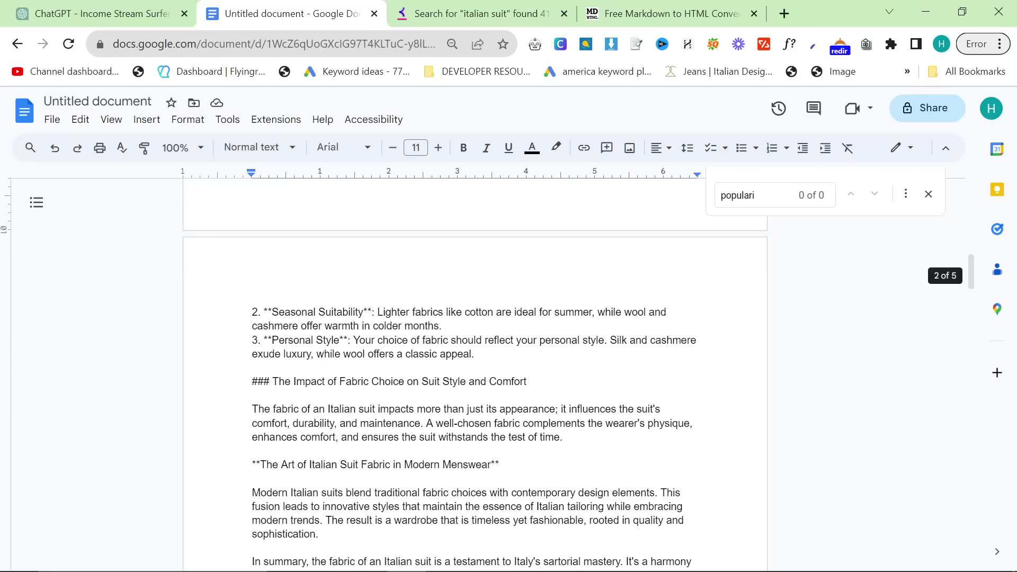
# Paste the pie chart on a new line below the Impact of Fabric Choice heading.
pyautogui.click(528, 381)
pyautogui.press('Return')
pyautogui.hotkey('ctrl', 'v')
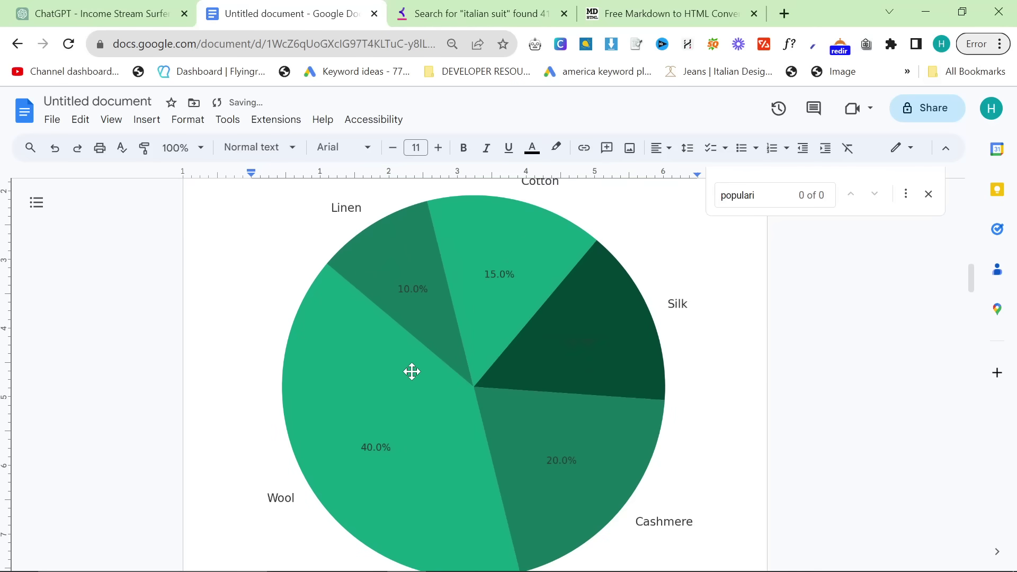
# Give the chart the alt text 'pie chart showing the popularity of italian suit fabrics'.
pyautogui.click(427, 379)
pyautogui.rightClick(427, 380)
pyautogui.click(536, 447)
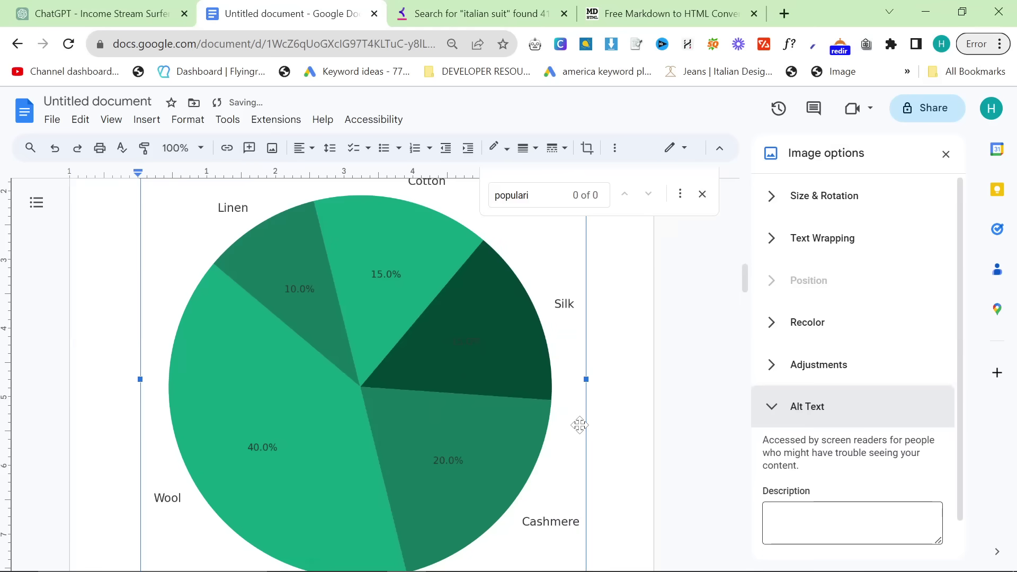
pyautogui.click(774, 521)
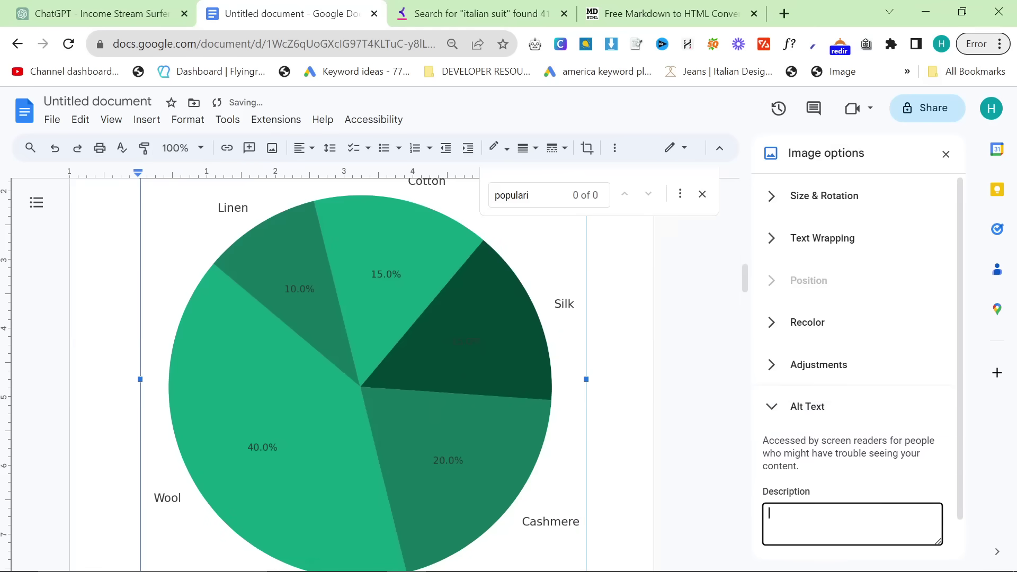
pyautogui.write('pie chart showing the popularity of italian suit fabrics')
pyautogui.press('Return')
pyautogui.scroll(-1, 855, 485)
pyautogui.scroll(-2, 706, 454)
pyautogui.click(706, 454)
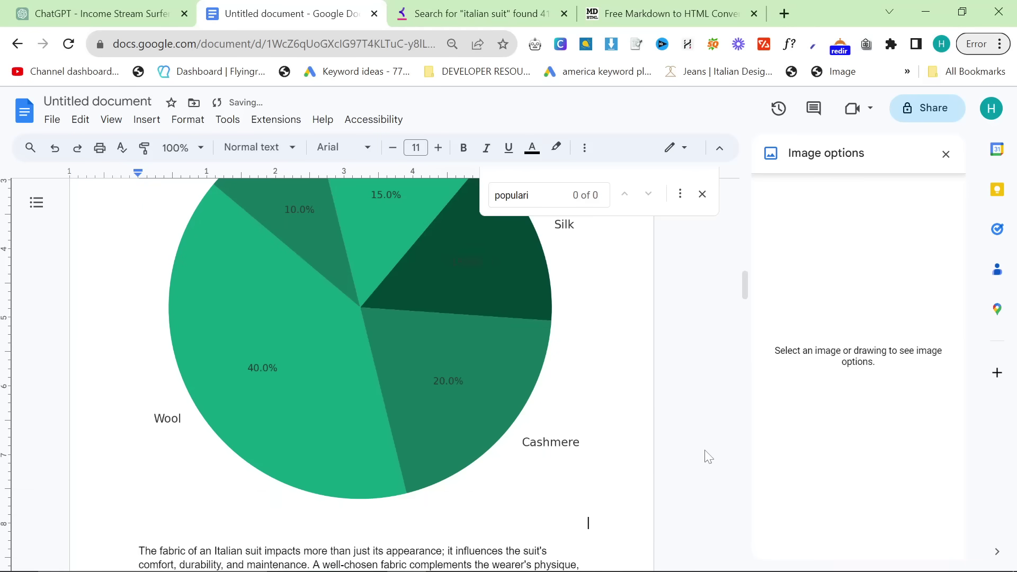
pyautogui.click(468, 350)
pyautogui.click(692, 412)
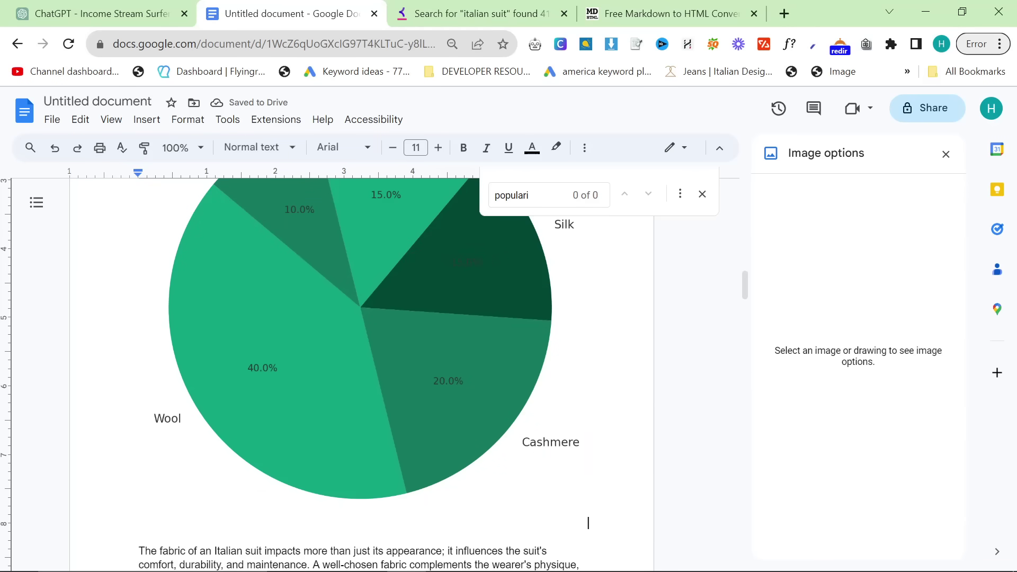
# Copy the generated featured image from ChatGPT.
pyautogui.click(148, 14)
pyautogui.scroll(-10, 302, 143)
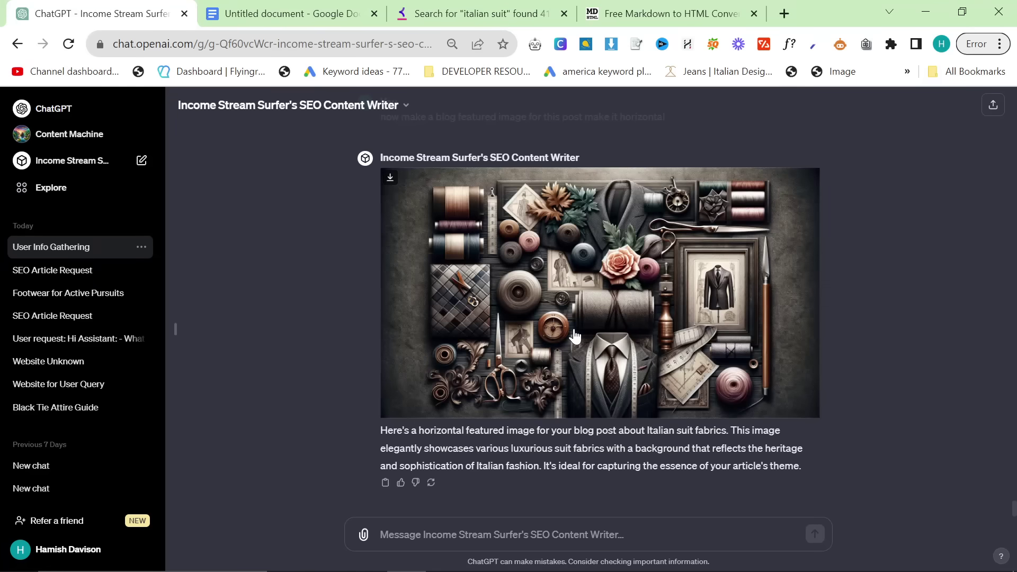
pyautogui.rightClick(575, 336)
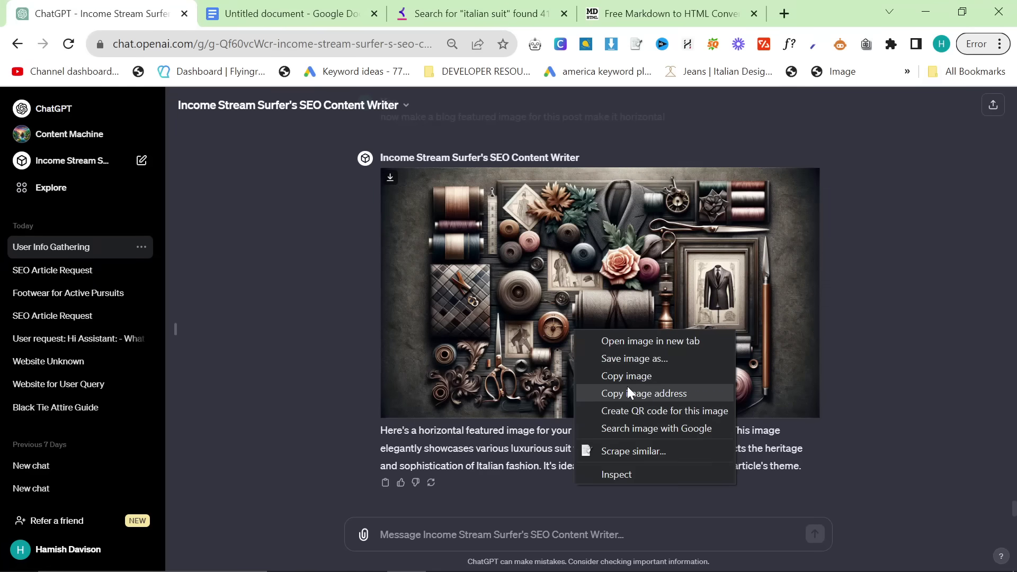
pyautogui.click(636, 374)
# Paste the featured image at the top of the article in Google Docs.
pyautogui.click(281, 13)
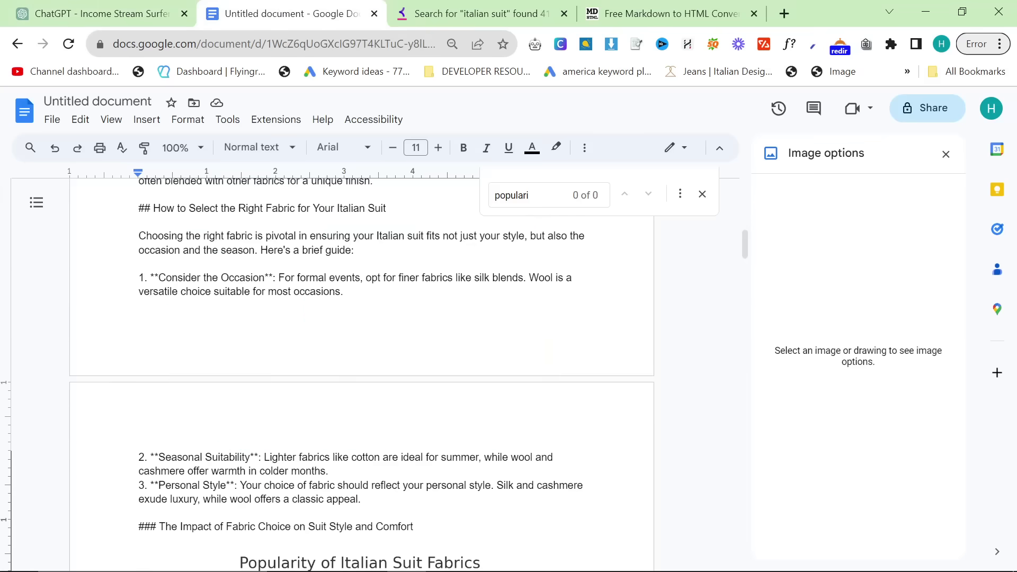
pyautogui.click(150, 265)
pyautogui.hotkey('ctrl', 'v')
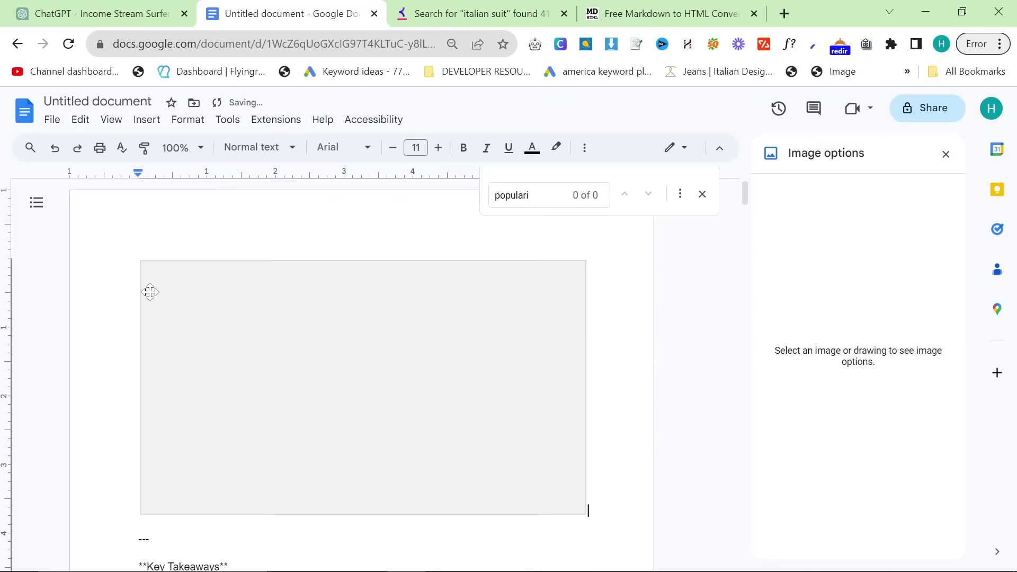
pyautogui.scroll(-5, 148, 291)
# Restore the Key Takeaways list after an accidental deletion, then remove the stray --- divider.
pyautogui.click(155, 412)
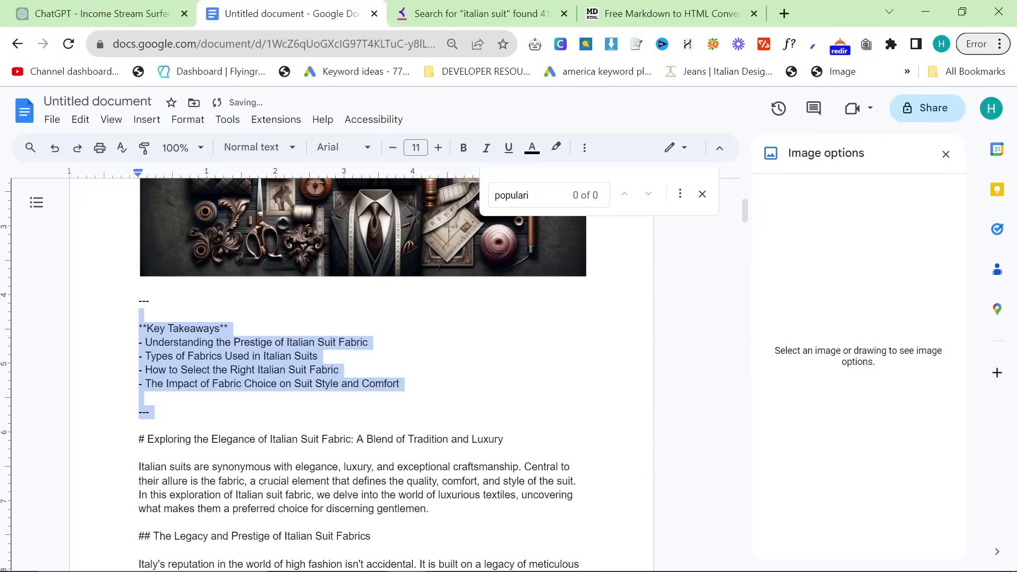
pyautogui.press('BackSpace')
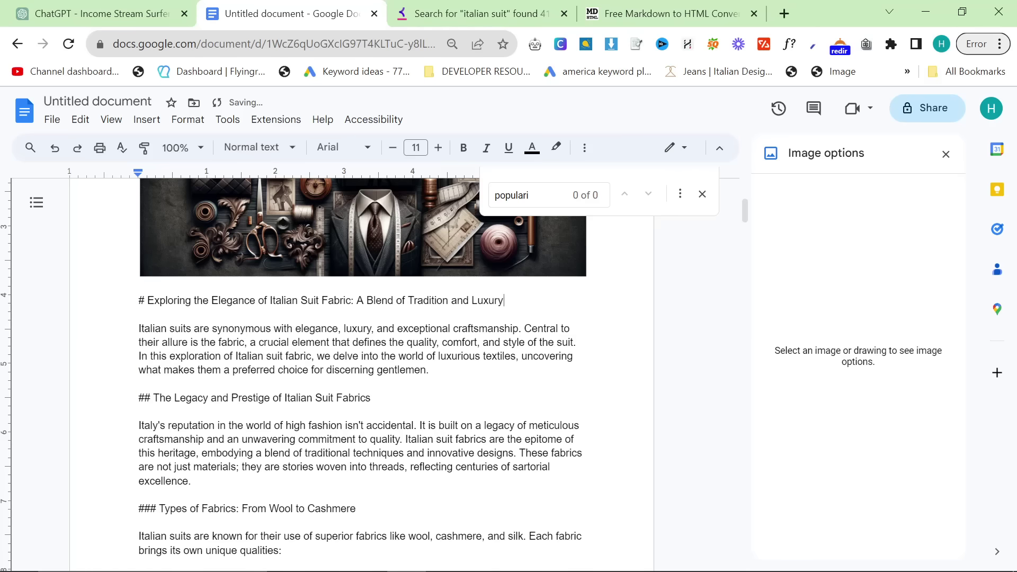
pyautogui.hotkey('ctrl', 'z')
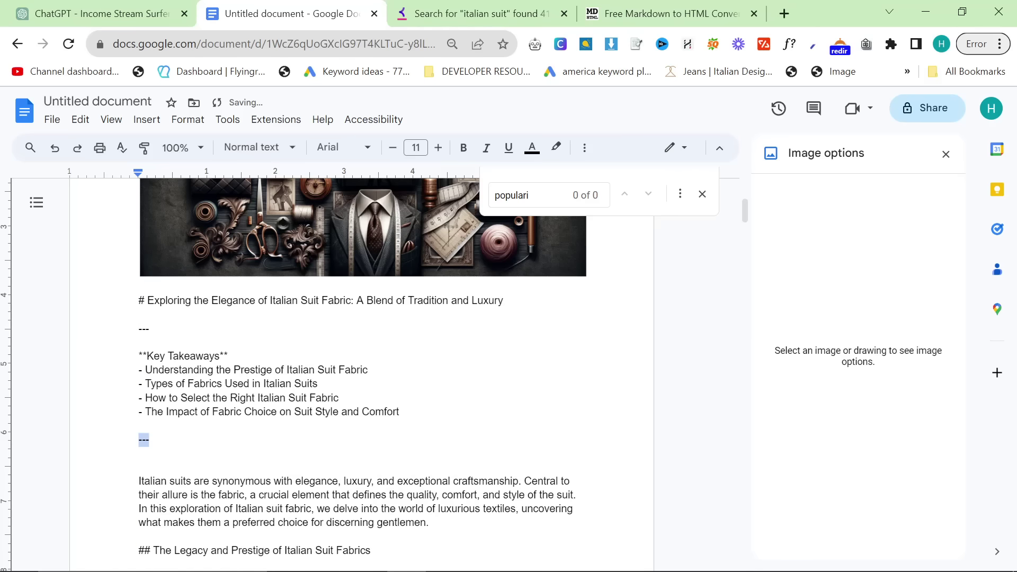
pyautogui.press('BackSpace')
pyautogui.press('BackSpace')
pyautogui.press('BackSpace')
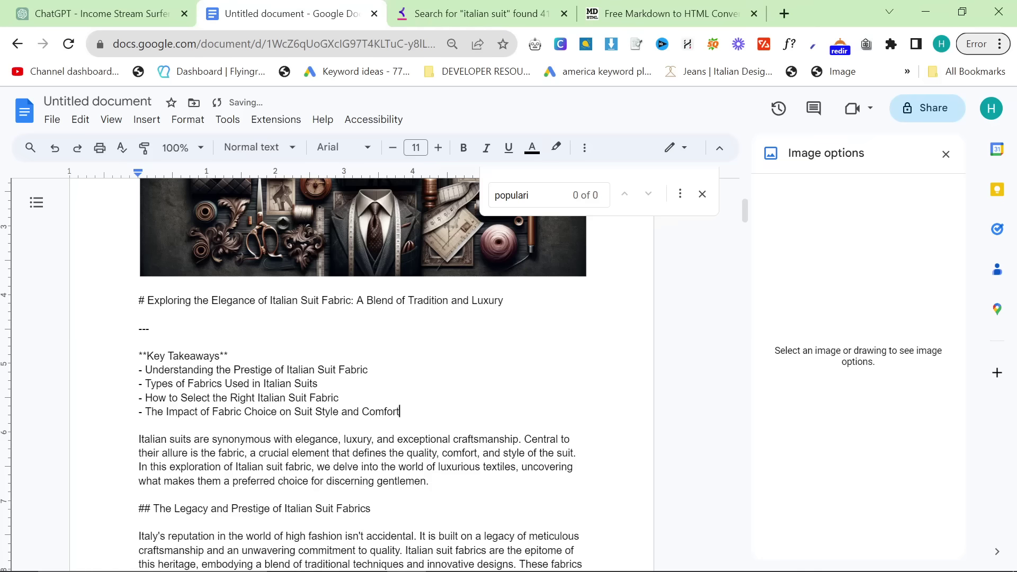
pyautogui.moveTo(138, 369); pyautogui.dragTo(400, 412)
pyautogui.click(400, 411)
pyautogui.scroll(-10, 362, 371)
pyautogui.scroll(10, 362, 370)
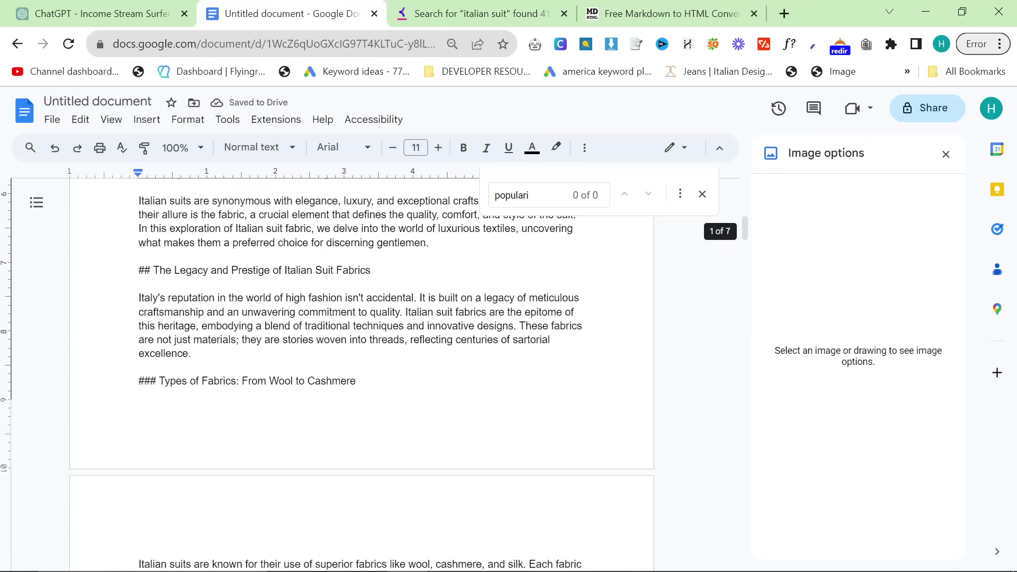
pyautogui.scroll(5, 335, 313)
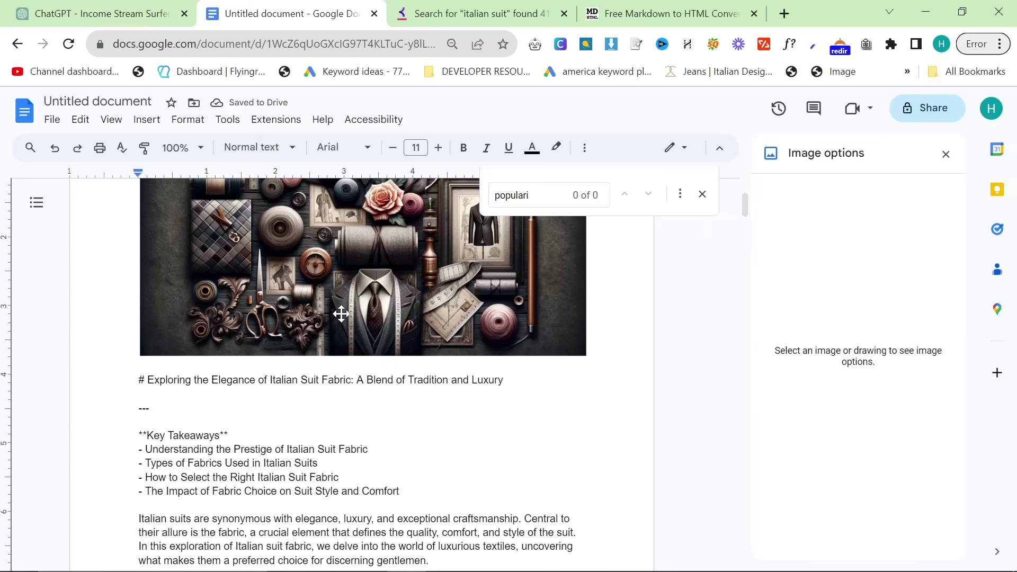
pyautogui.scroll(-15, 319, 344)
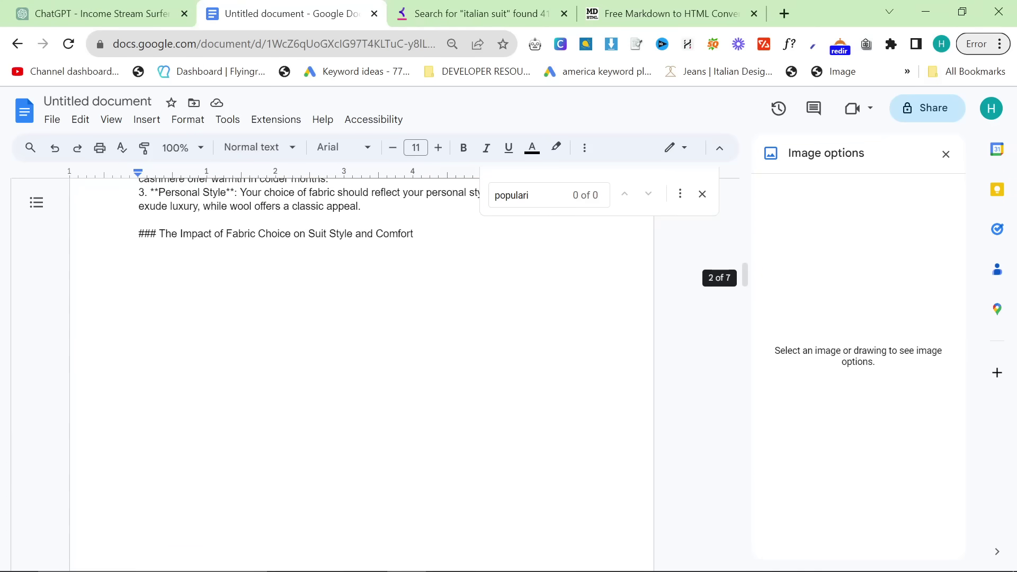
# Check the alt text options on the header image and the pie chart in Google Docs.
pyautogui.scroll(15, 339, 482)
pyautogui.click(341, 406)
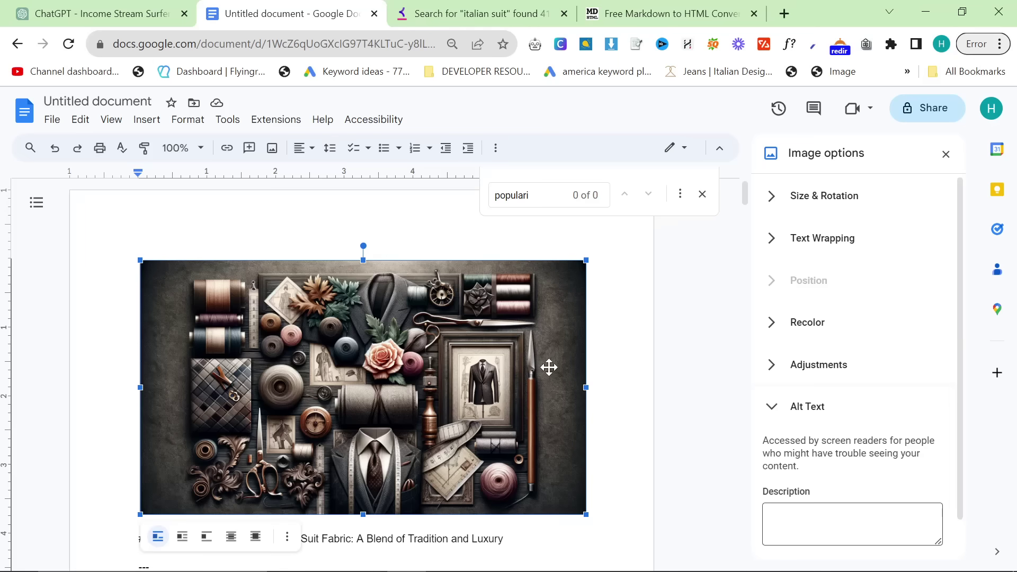
pyautogui.scroll(-2, 390, 359)
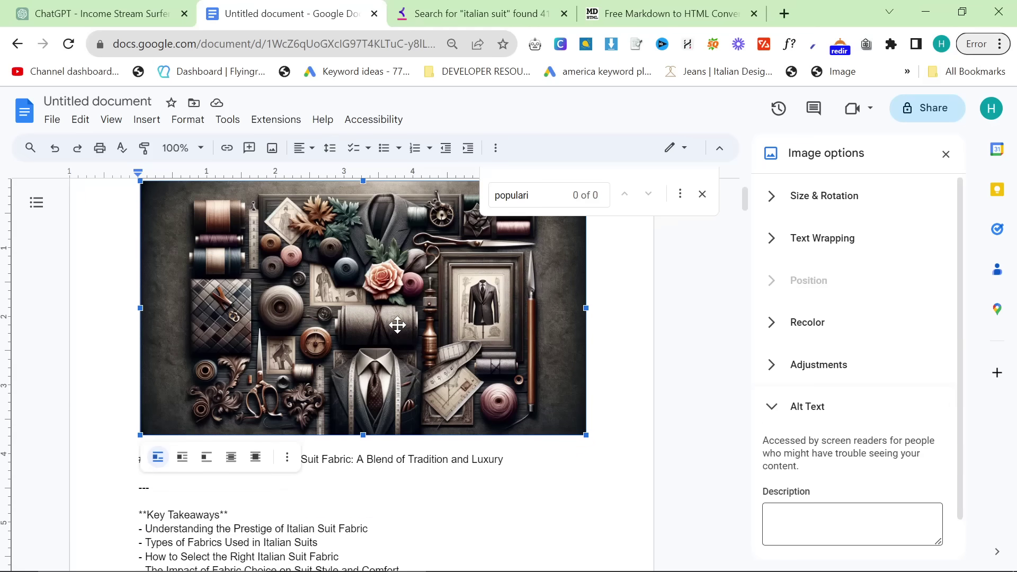
pyautogui.rightClick(400, 341)
pyautogui.moveTo(511, 554)
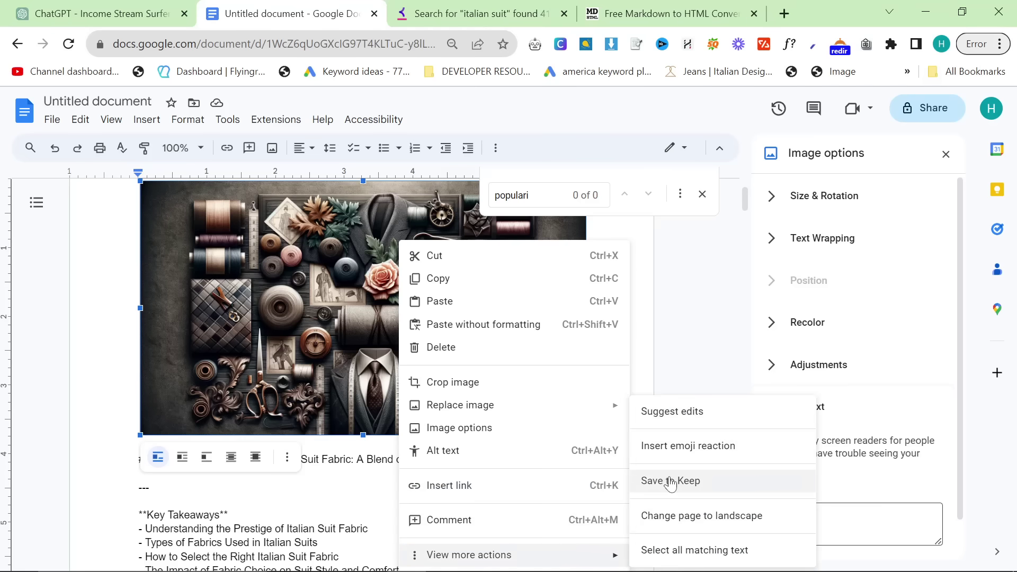
pyautogui.scroll(-15, 370, 344)
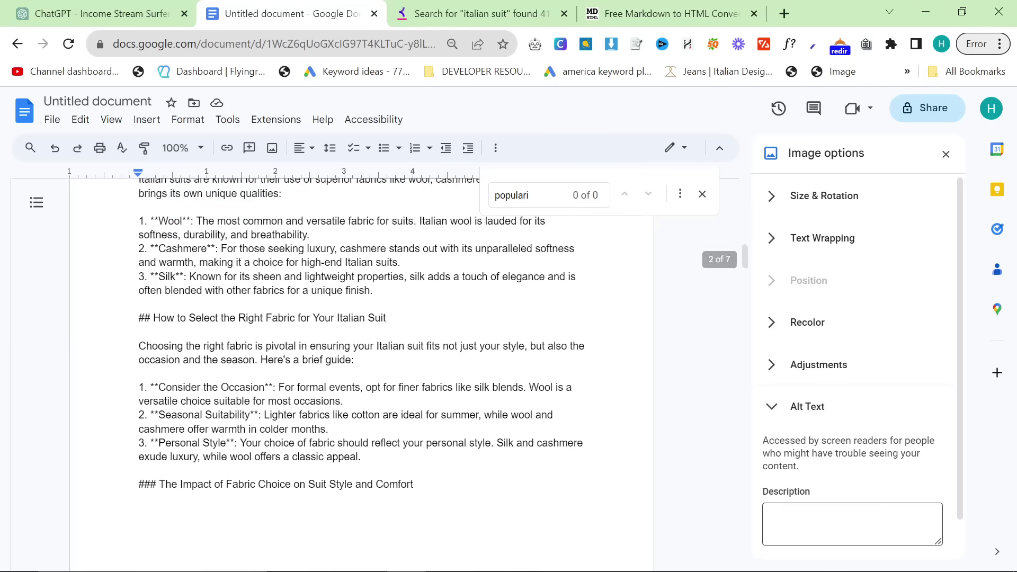
pyautogui.scroll(-5, 357, 320)
pyautogui.click(357, 320)
pyautogui.rightClick(358, 320)
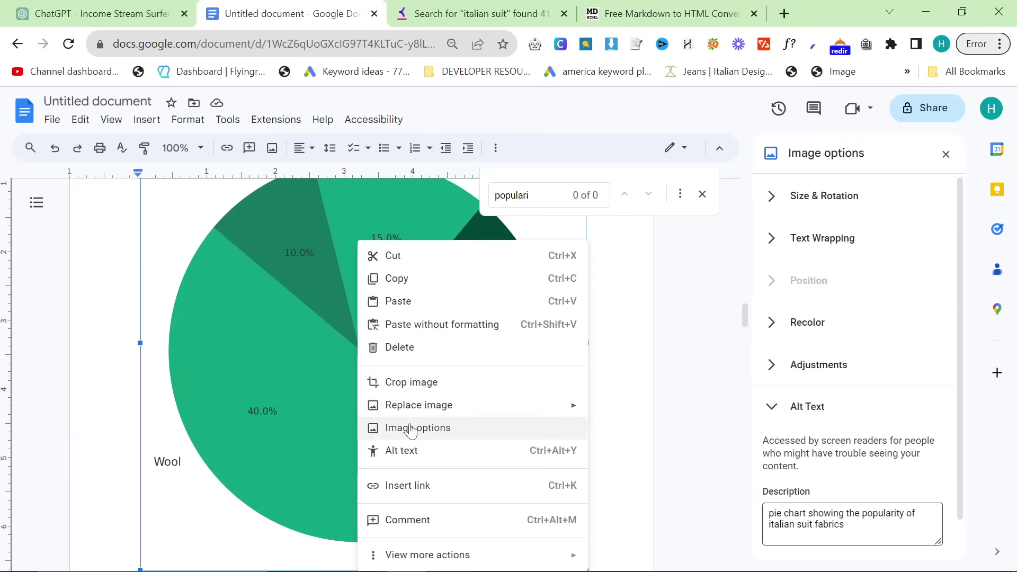
pyautogui.click(273, 415)
# Select the entire article text in the Google Doc.
pyautogui.scroll(-9, 297, 439)
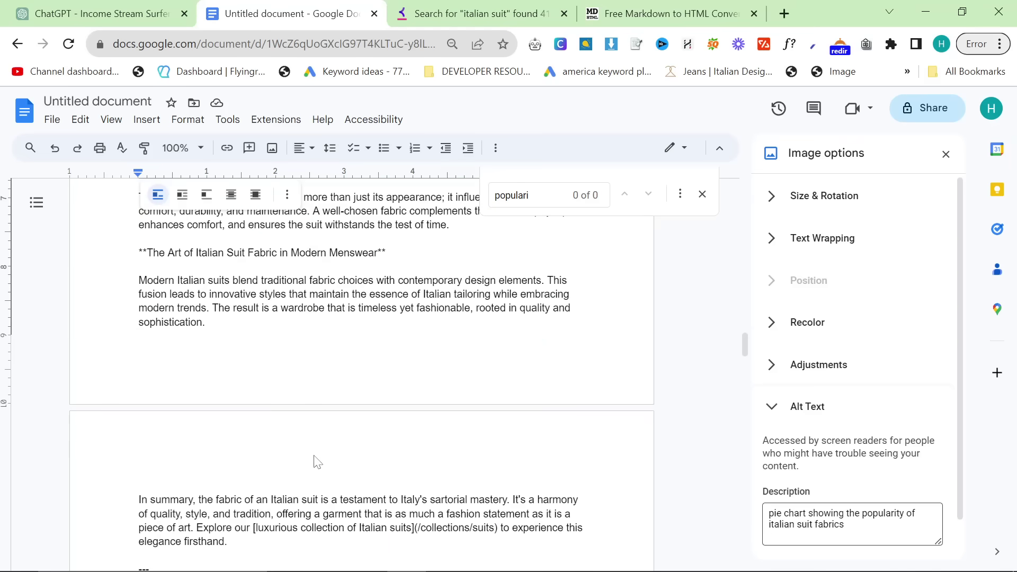
pyautogui.scroll(9, 316, 461)
pyautogui.scroll(10, 318, 455)
pyautogui.click(318, 455)
pyautogui.hotkey('ctrl', 'a')
pyautogui.scroll(15, 318, 371)
# Paste the article into the Markdown converter and copy the raw HTML output.
pyautogui.click(643, 13)
pyautogui.hotkey('ctrl', 'v')
pyautogui.click(597, 179)
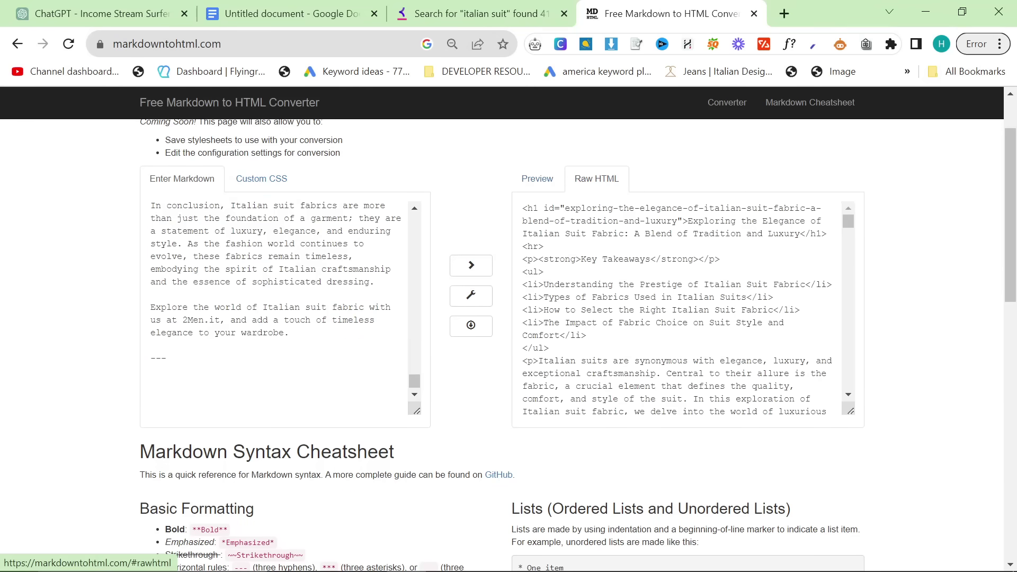
pyautogui.hotkey('ctrl', 'a')
# Open incomestreamsurfers.com's WordPress admin in a new tab.
pyautogui.click(785, 13)
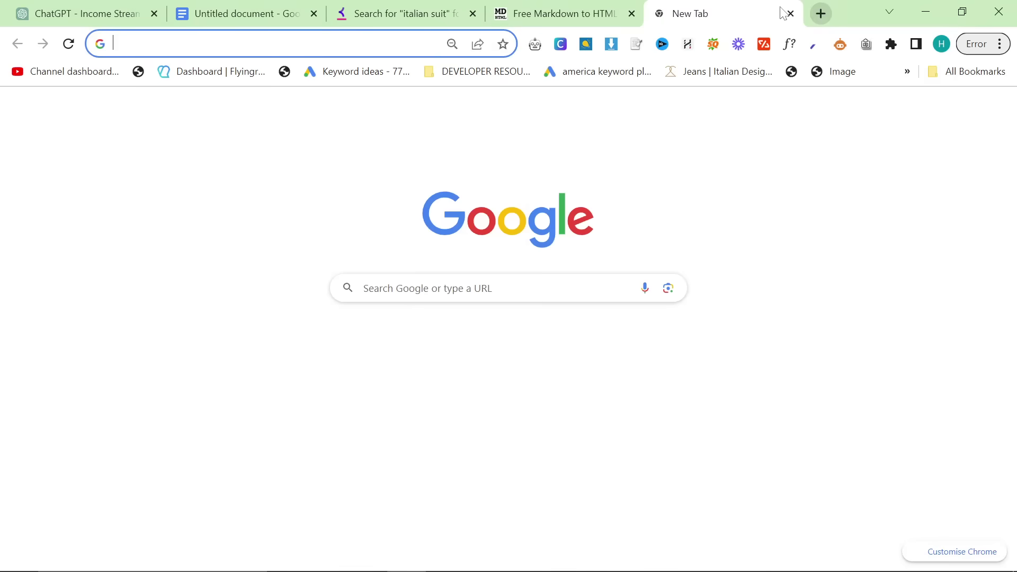
pyautogui.write('incomestreamsurfers.com/')
pyautogui.press('Return')
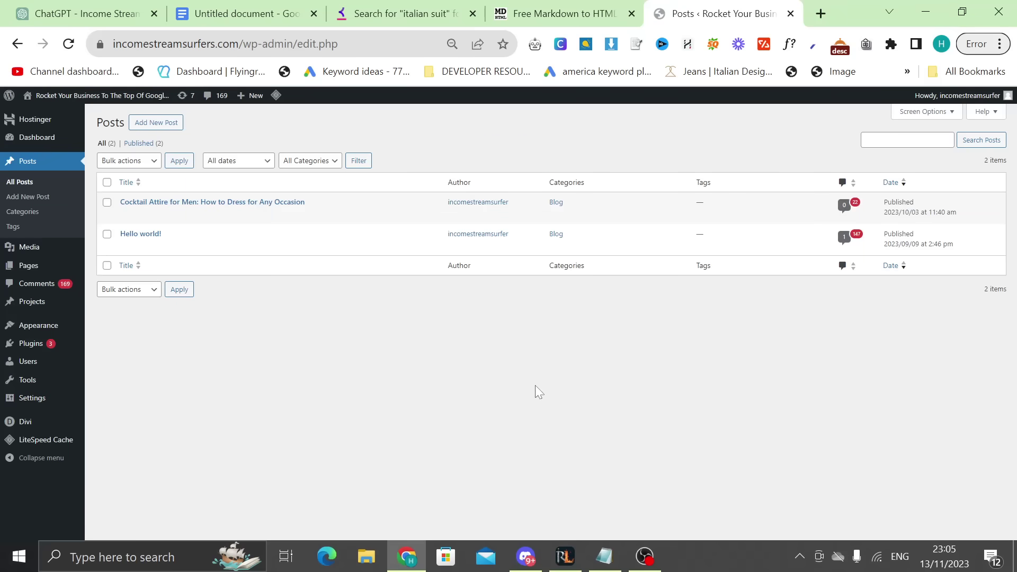
# Create a new post in the default block editor and paste the full converted article.
pyautogui.click(277, 179)
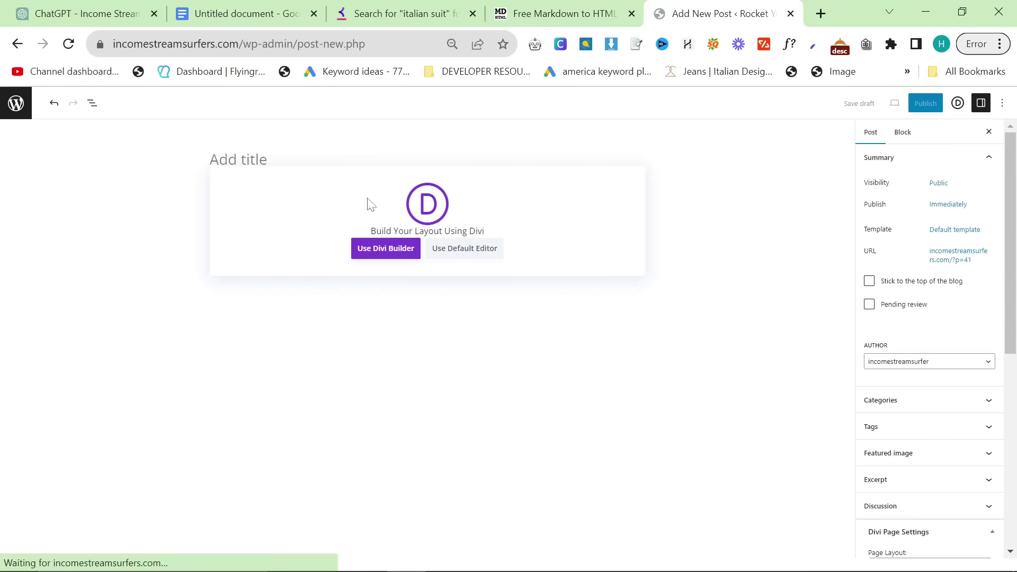
pyautogui.write('Exploring the Elegance of Italian Suit Fabric: A Blend of Tradition and Luxury')
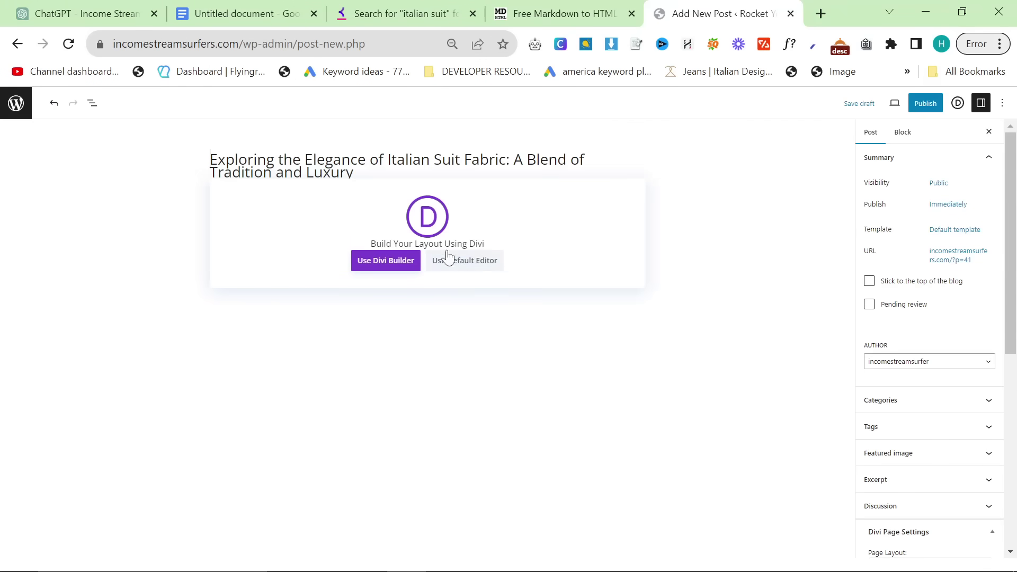
pyautogui.click(470, 265)
pyautogui.hotkey('ctrl', 'a')
pyautogui.press('BackSpace')
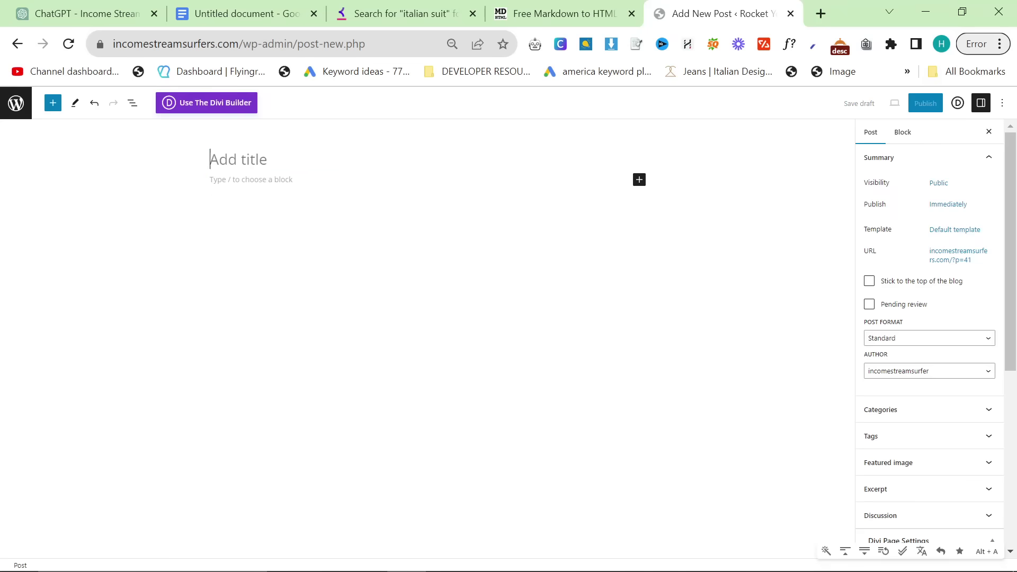
pyautogui.hotkey('ctrl', 'v')
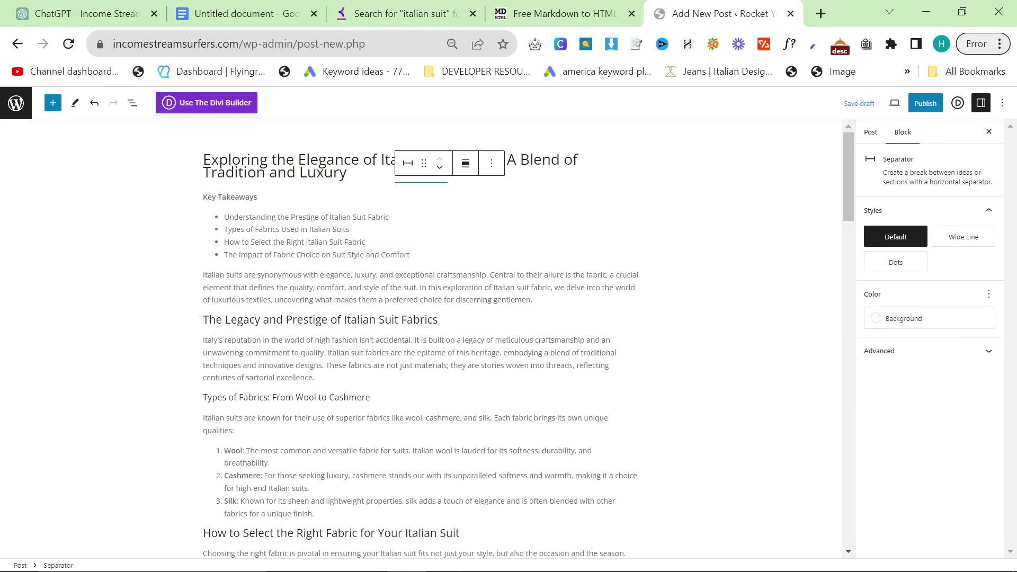
pyautogui.scroll(-9, 421, 339)
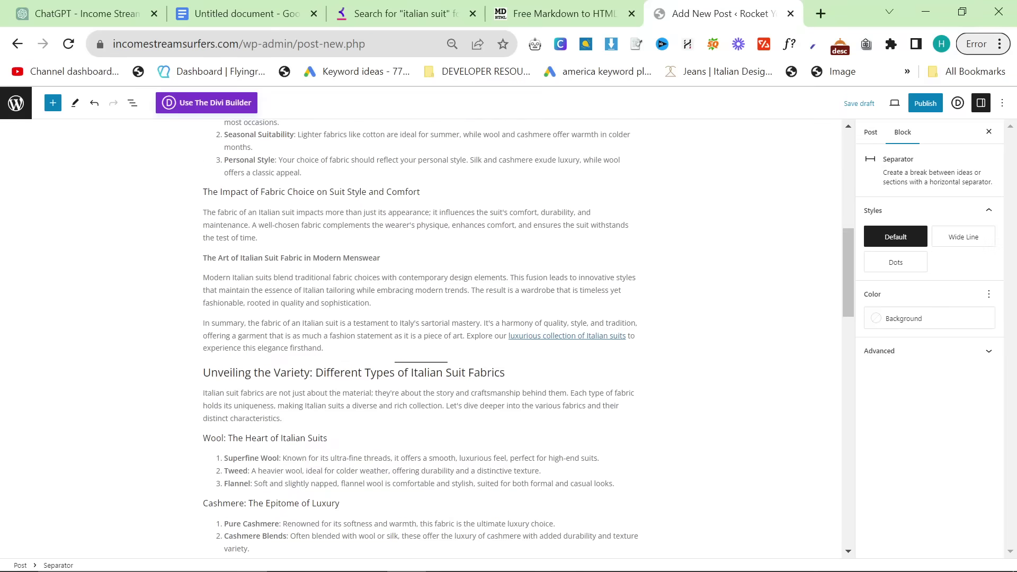
# Add an empty paragraph below The Impact of Fabric Choice on Suit Style and Comfort heading.
pyautogui.click(537, 335)
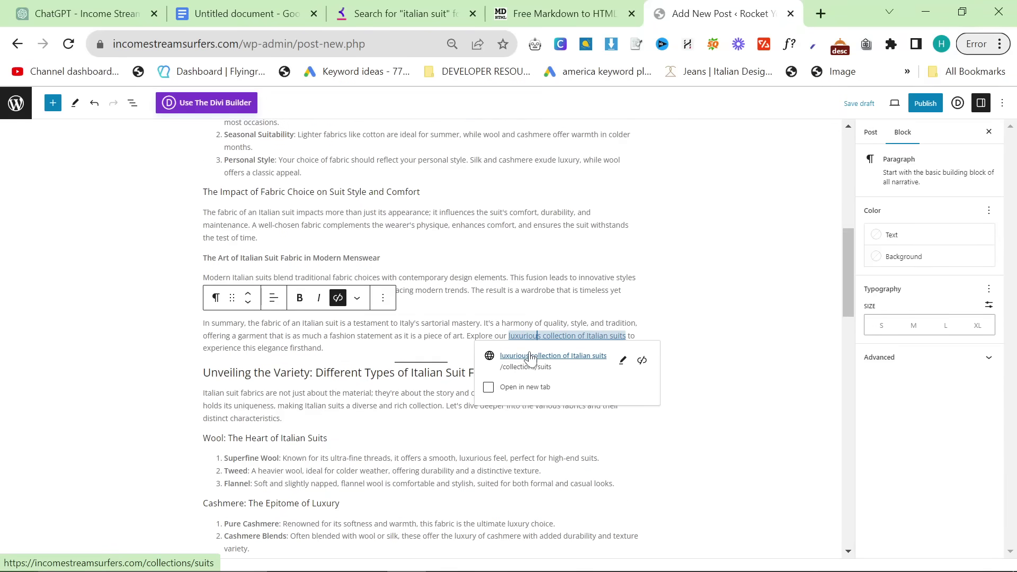
pyautogui.scroll(-20, 532, 359)
pyautogui.scroll(20, 531, 359)
pyautogui.scroll(-5, 532, 359)
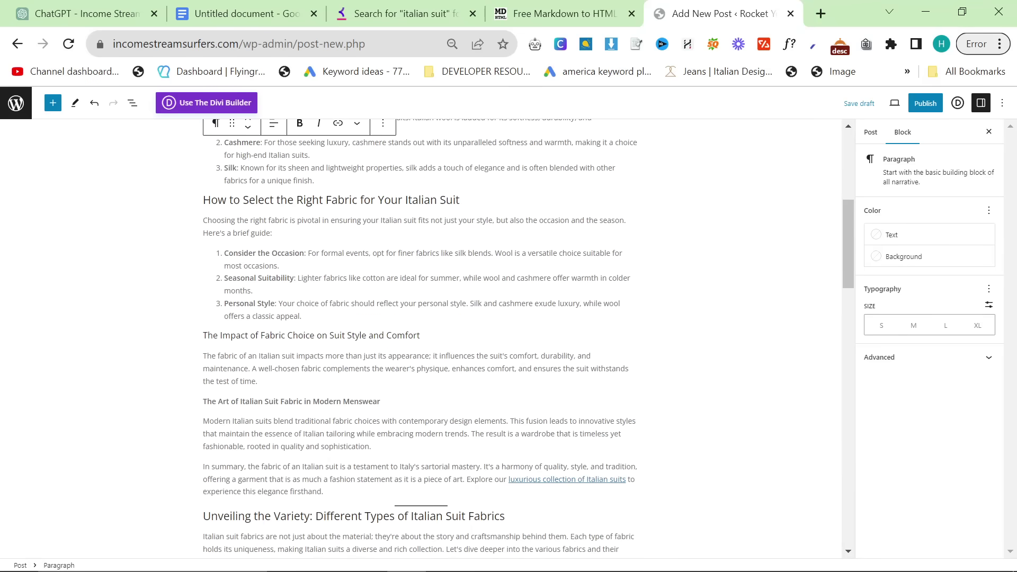
pyautogui.click(424, 335)
pyautogui.press('Return')
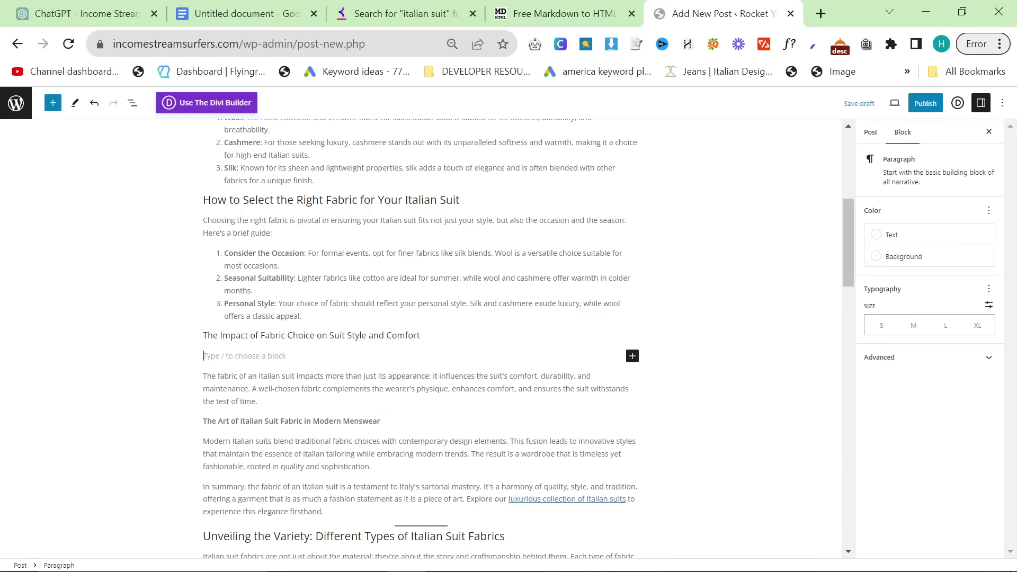
# Copy the pie chart from the Google Docs article.
pyautogui.click(397, 13)
pyautogui.click(79, 14)
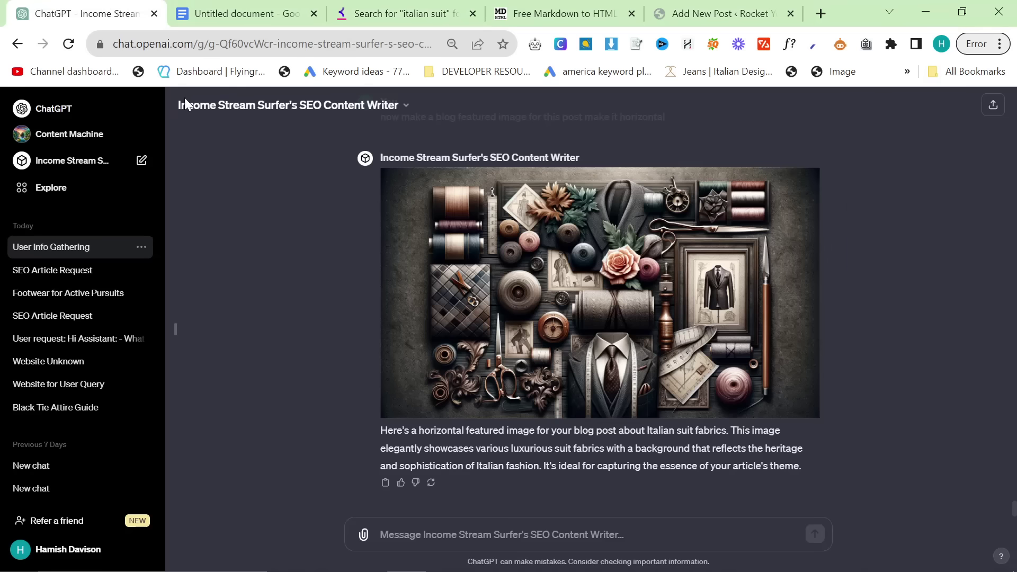
pyautogui.click(243, 13)
pyautogui.scroll(-15, 372, 301)
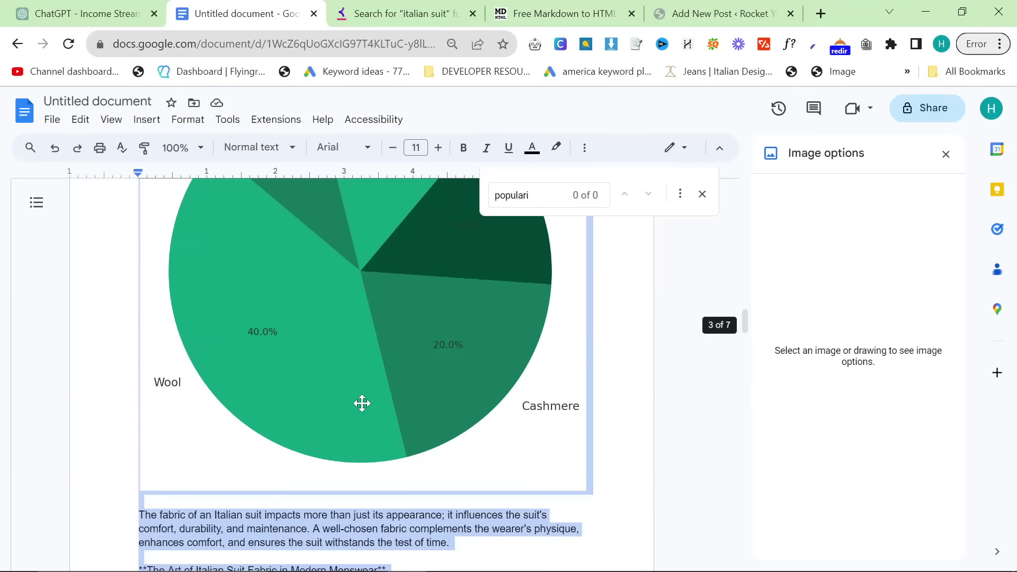
pyautogui.rightClick(371, 304)
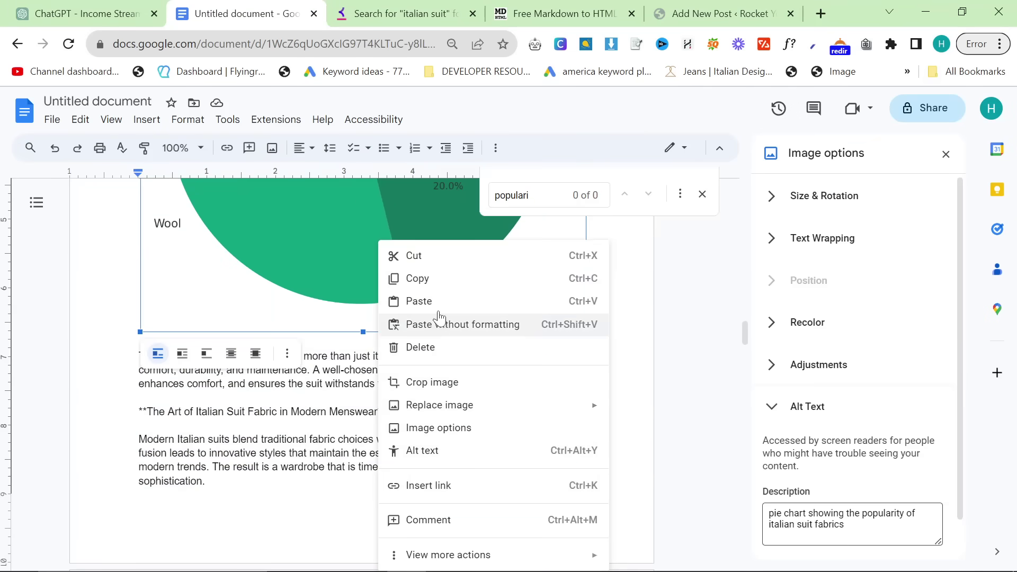
pyautogui.click(440, 269)
pyautogui.click(710, 13)
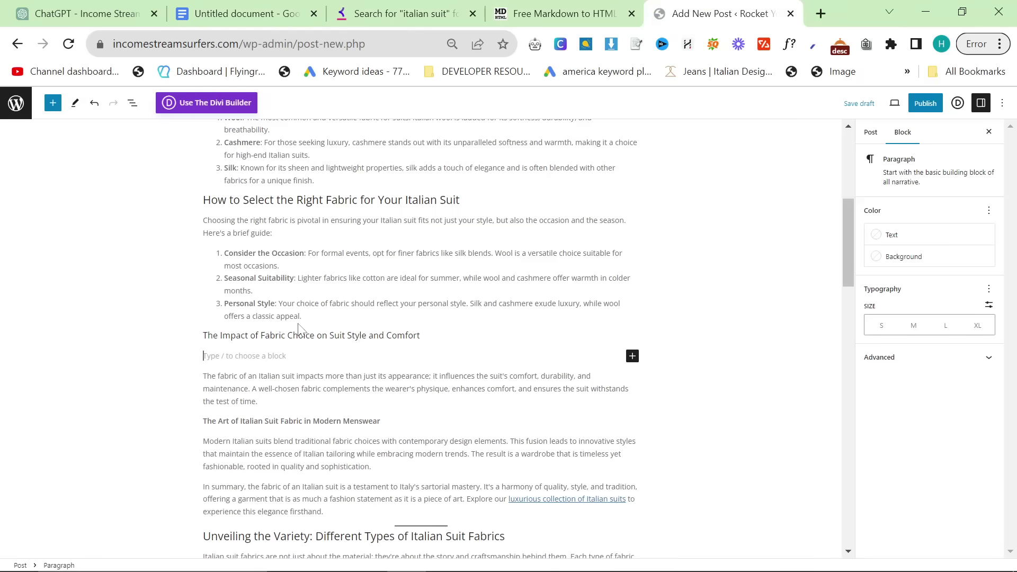
# Paste the fabric pie chart into the empty paragraph under the Impact heading.
pyautogui.hotkey('ctrl', 'v')
pyautogui.scroll(3, 371, 339)
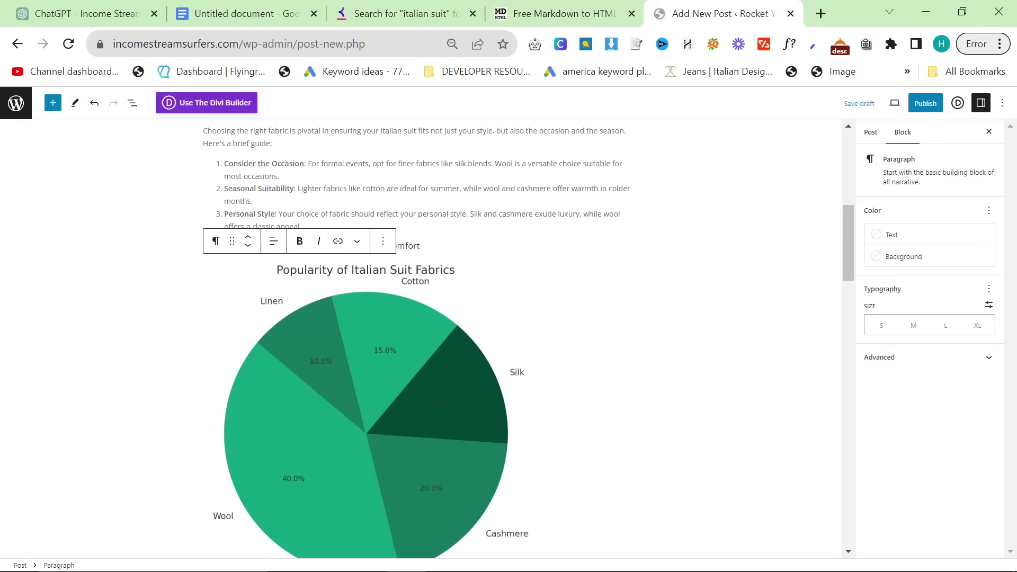
pyautogui.scroll(7, 371, 339)
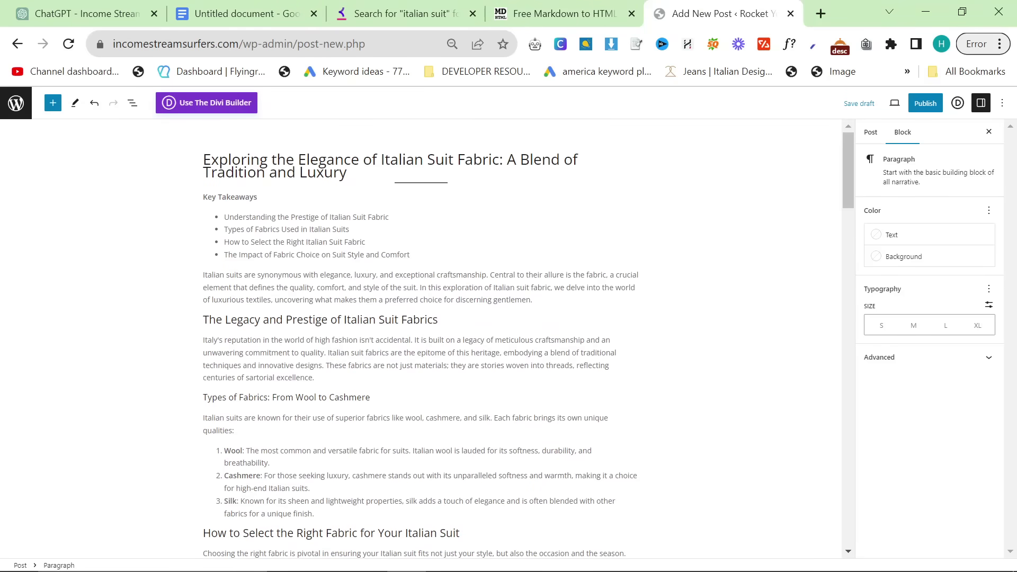
# Open the featured image uploader and pick the 'Add a heading (68) (1)' image.
pyautogui.click(872, 133)
pyautogui.scroll(-5, 901, 339)
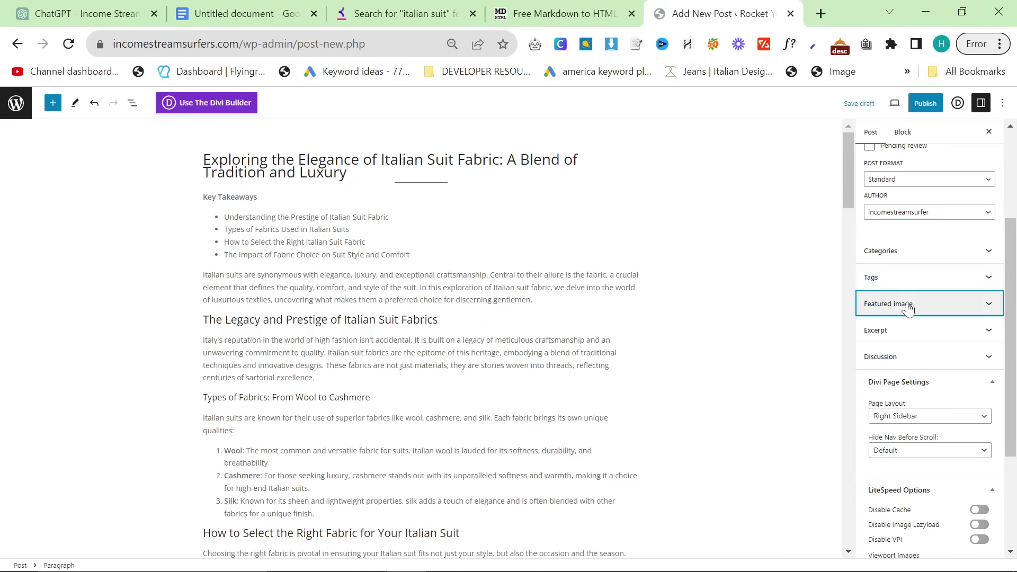
pyautogui.click(908, 307)
pyautogui.click(920, 355)
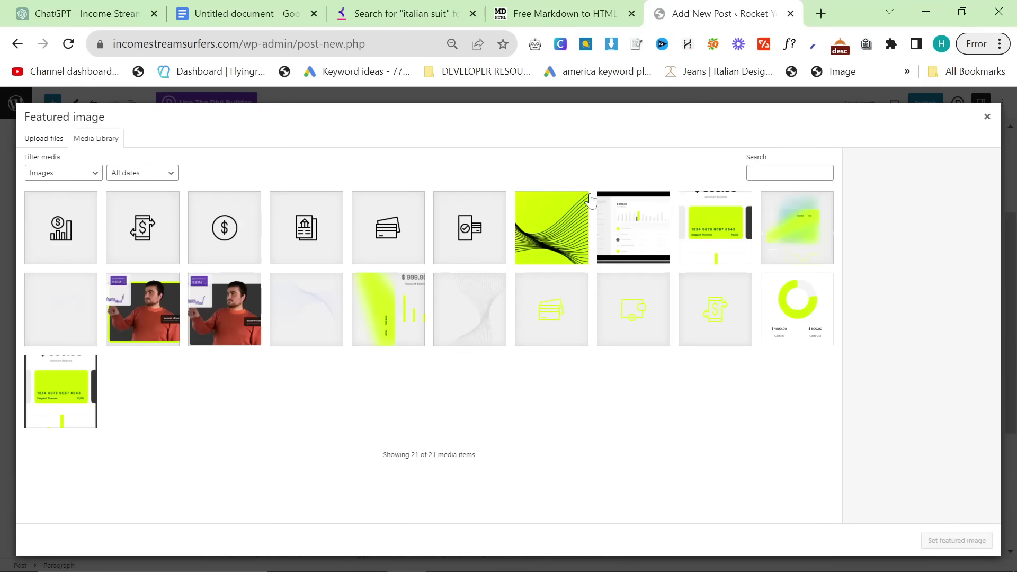
pyautogui.click(46, 139)
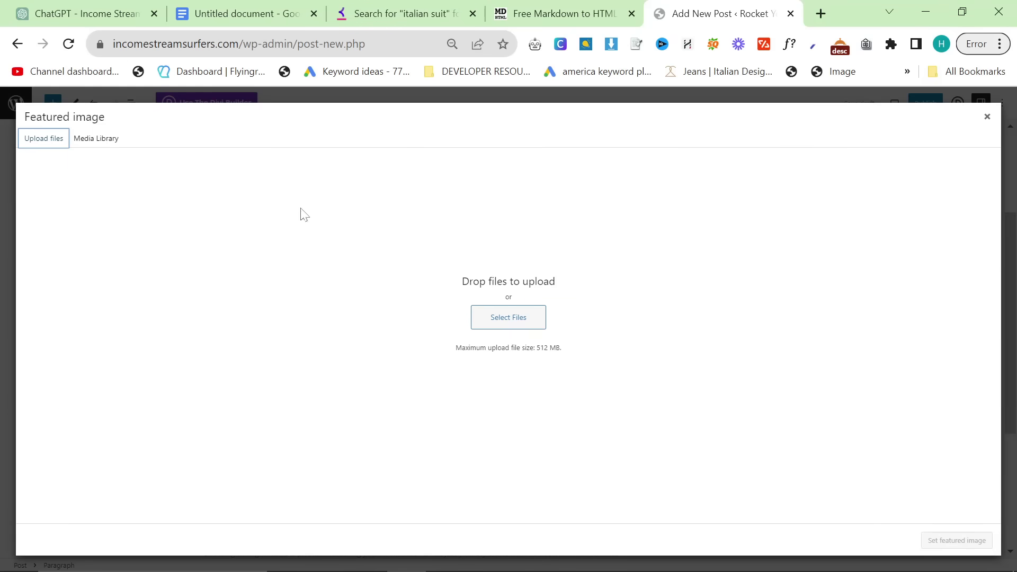
pyautogui.click(509, 318)
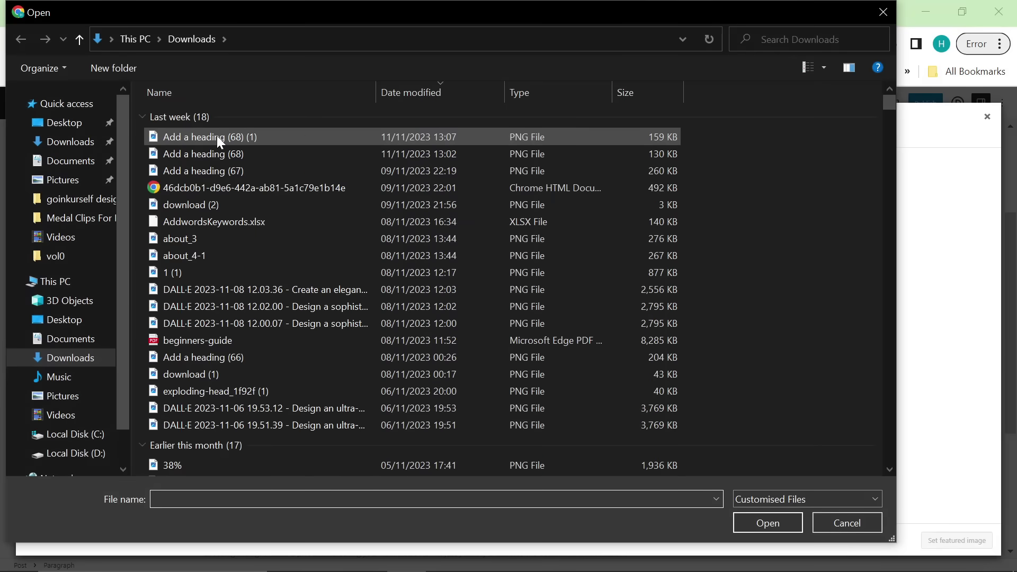
pyautogui.doubleClick(217, 136)
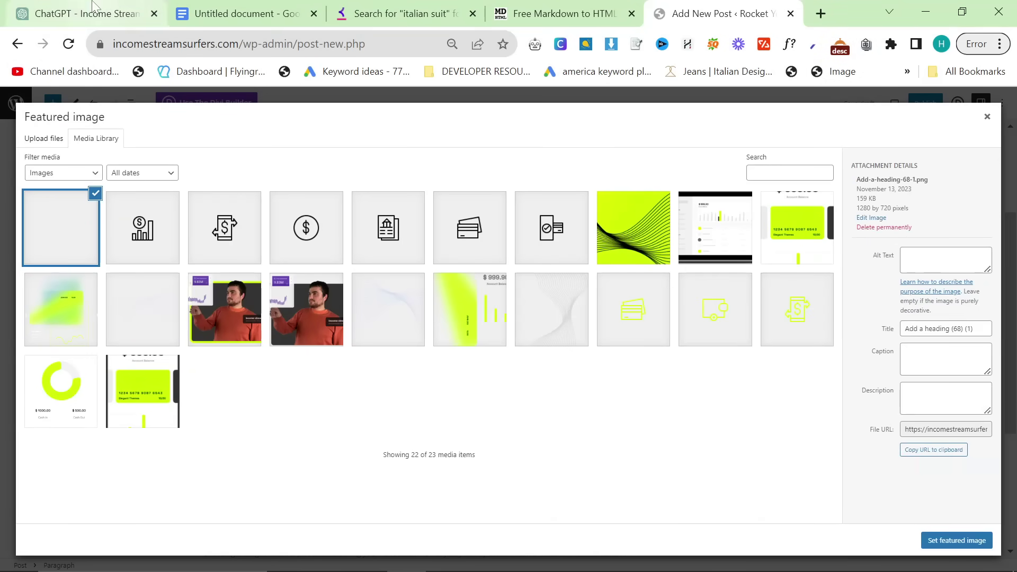
# Open the DALL-E fabric image at full size in ChatGPT.
pyautogui.click(105, 13)
pyautogui.rightClick(479, 192)
pyautogui.click(389, 178)
pyautogui.click(389, 177)
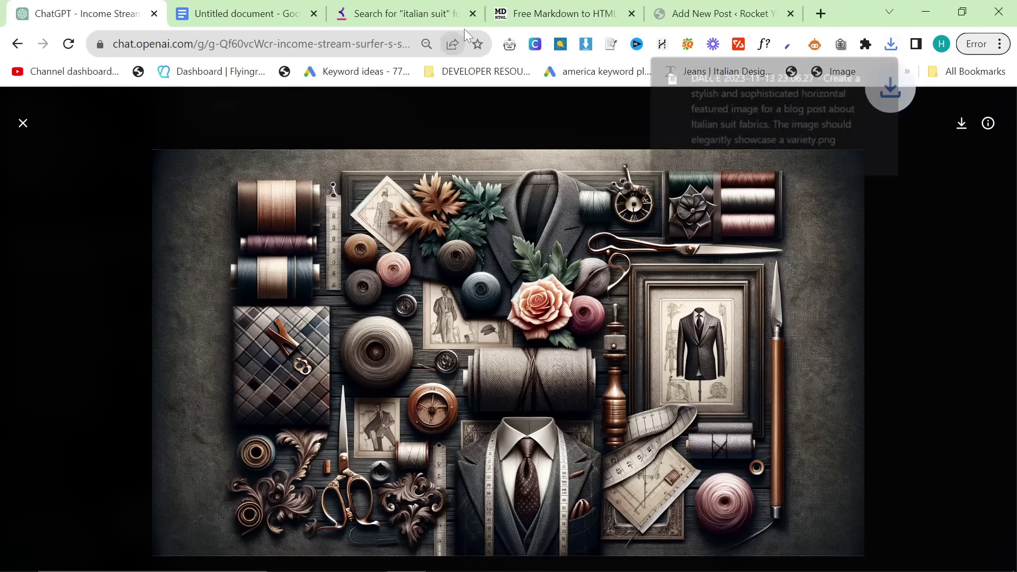
# Upload the downloaded DALL-E fabric image and set it as the featured image.
pyautogui.click(720, 14)
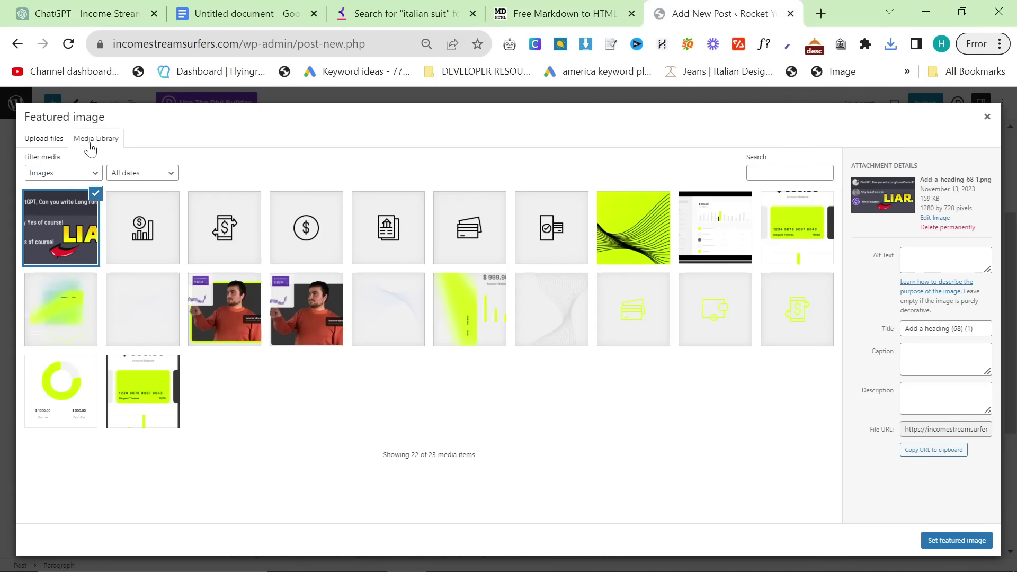
pyautogui.click(43, 139)
pyautogui.click(543, 312)
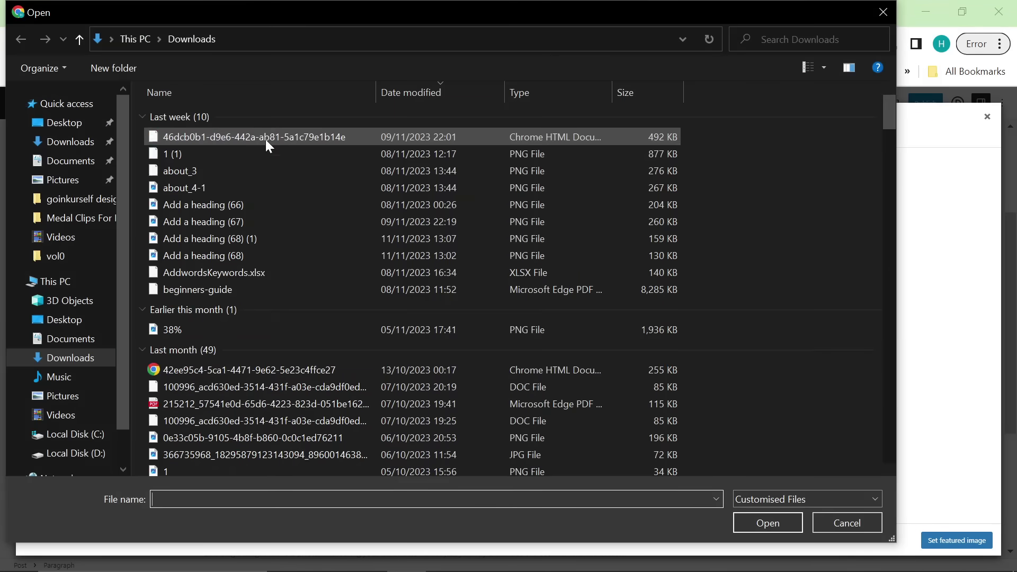
pyautogui.click(240, 141)
pyautogui.doubleClick(356, 132)
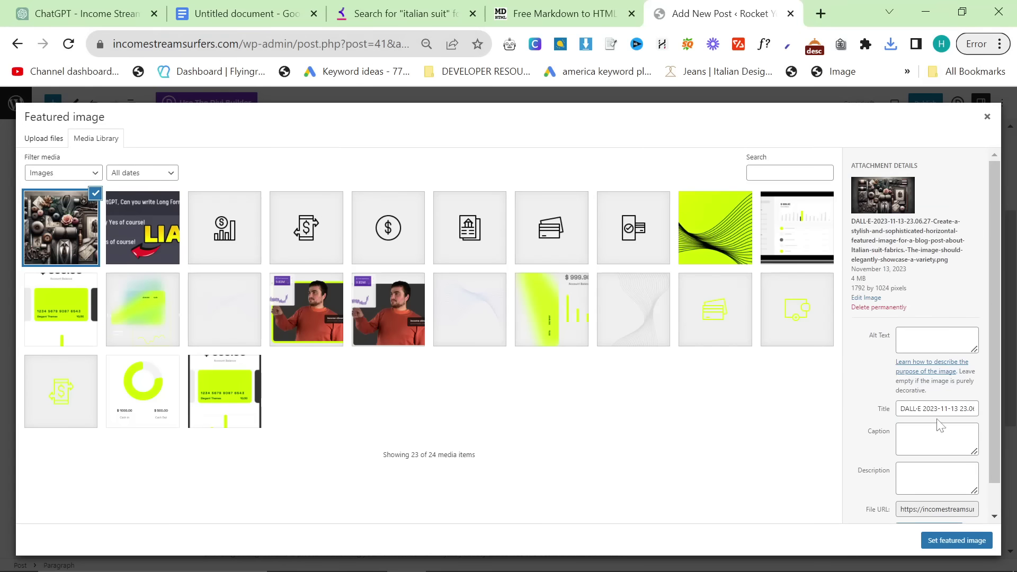
pyautogui.click(939, 541)
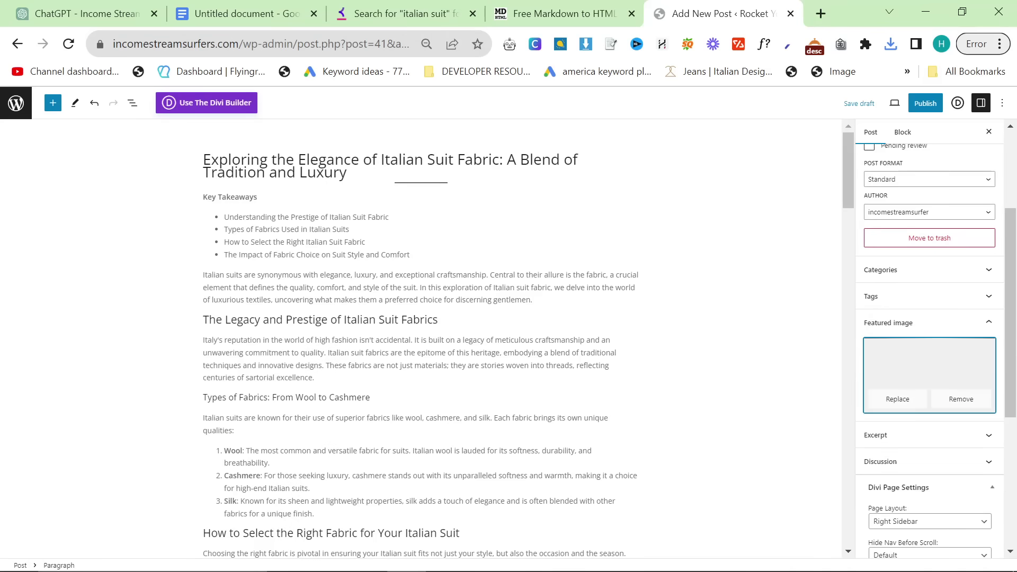
# Publish the post with the permalink slug italian-suit-fabrics-complete-guide.
pyautogui.click(928, 103)
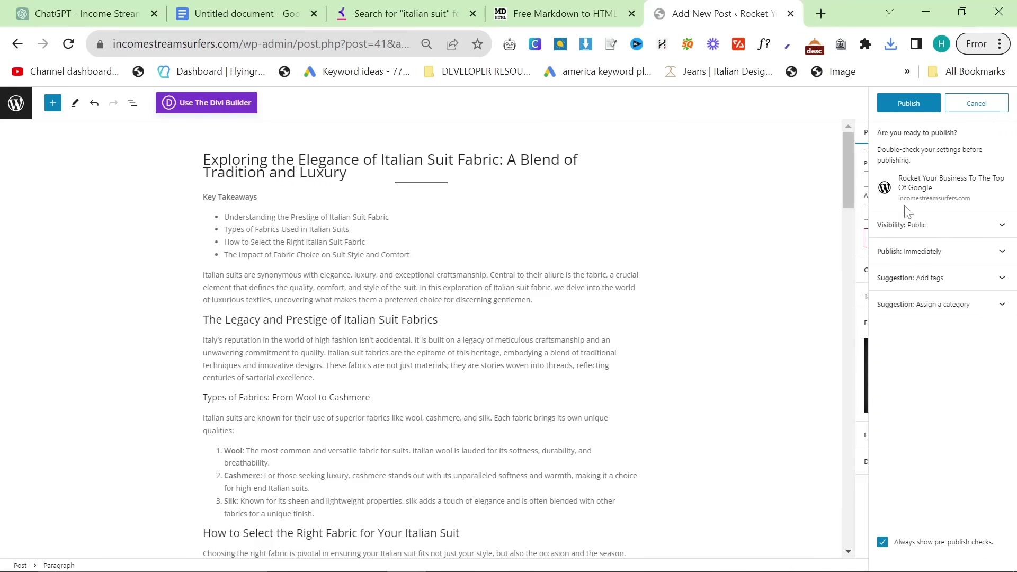
pyautogui.click(954, 106)
pyautogui.scroll(-3, 921, 352)
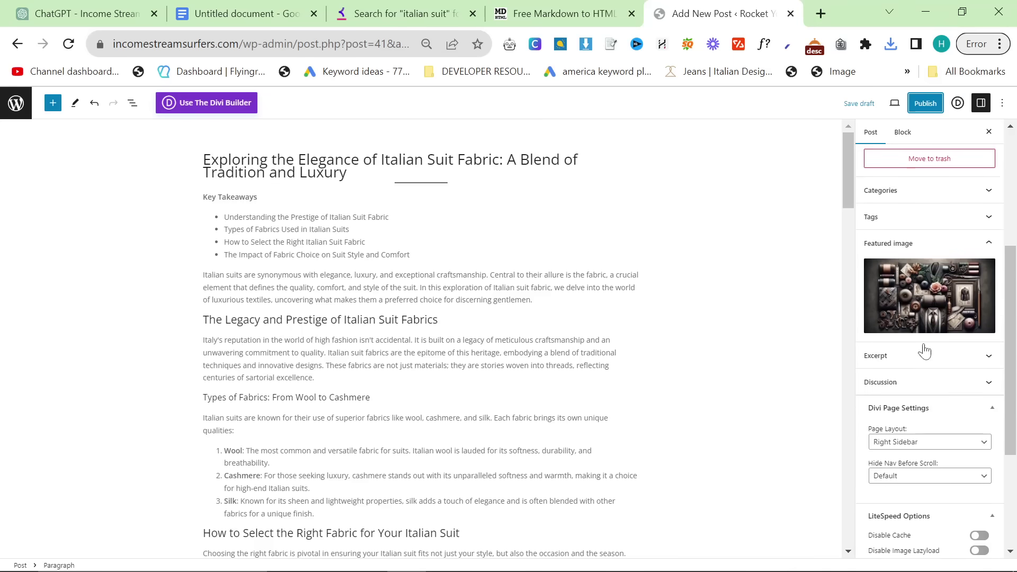
pyautogui.scroll(-2, 919, 410)
pyautogui.scroll(8, 914, 405)
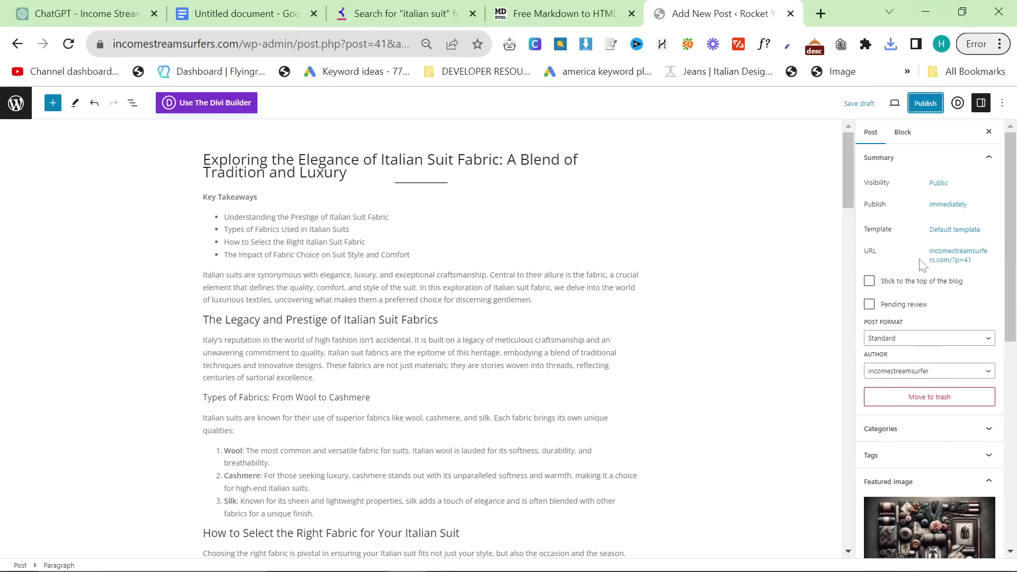
pyautogui.click(932, 256)
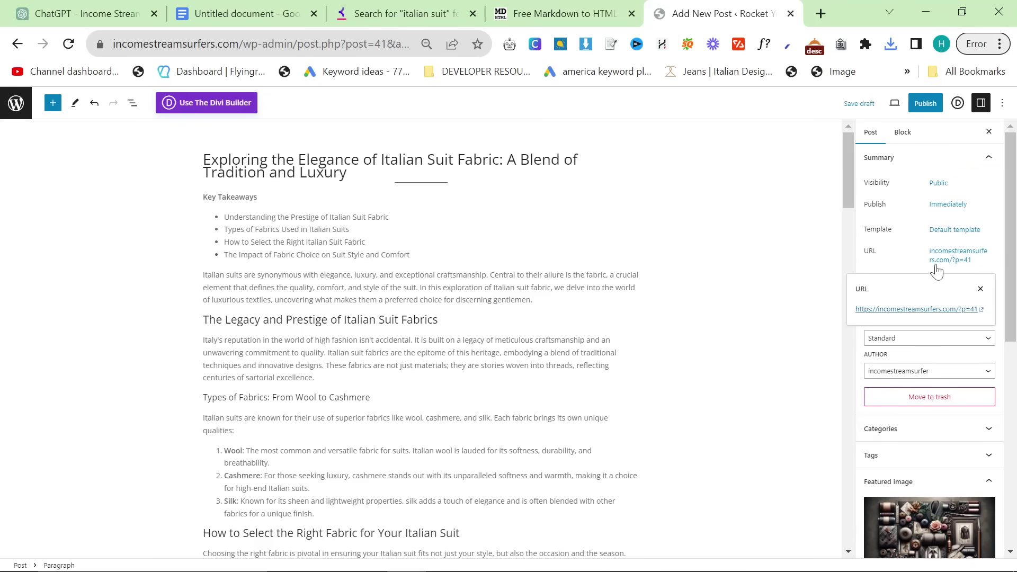
pyautogui.click(924, 271)
pyautogui.click(935, 255)
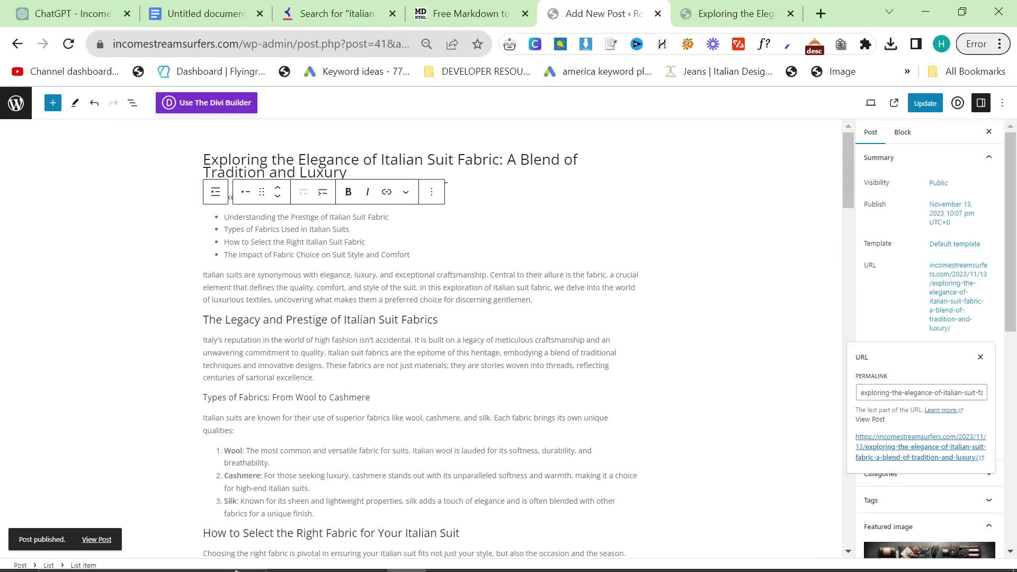
pyautogui.click(922, 393)
pyautogui.press('BackSpace')
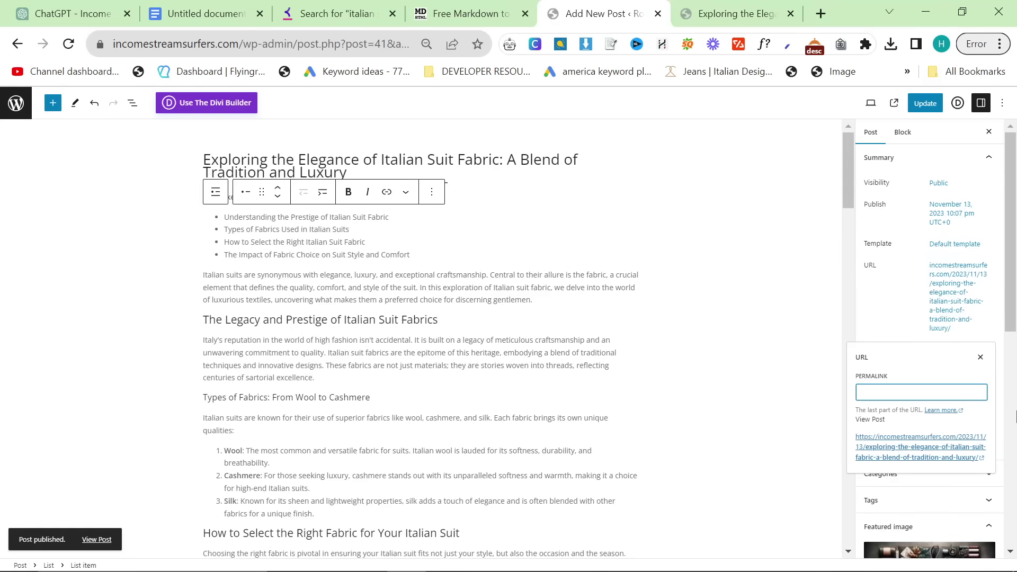
pyautogui.write('itali')
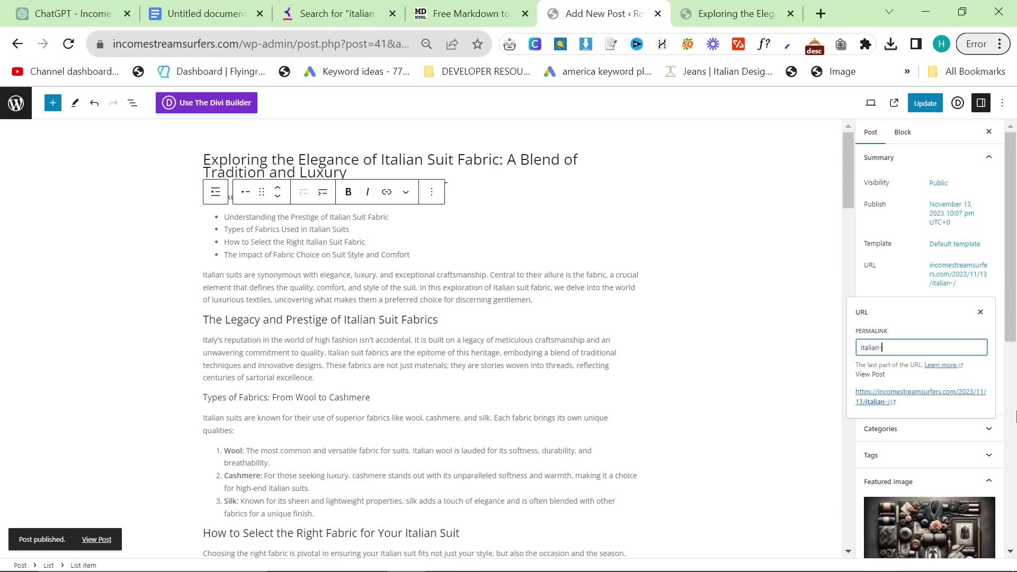
pyautogui.write('an-s')
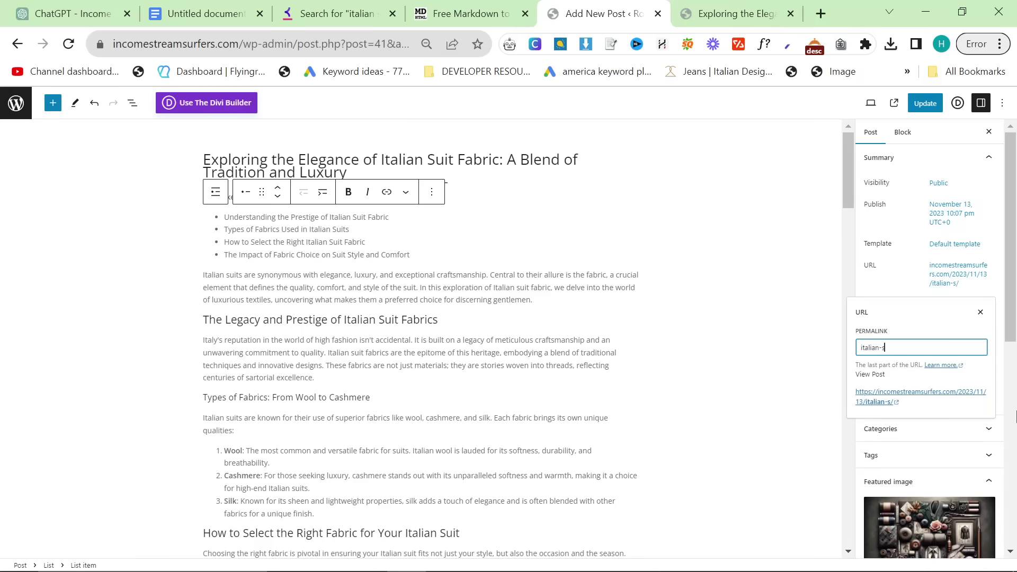
pyautogui.write('uit-fabrics-complete-guide')
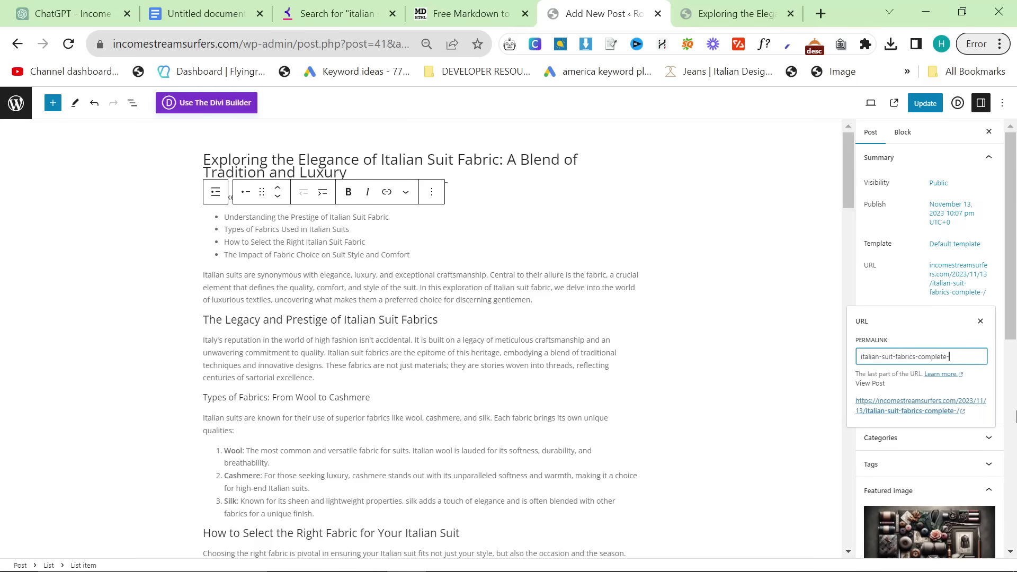
pyautogui.click(925, 103)
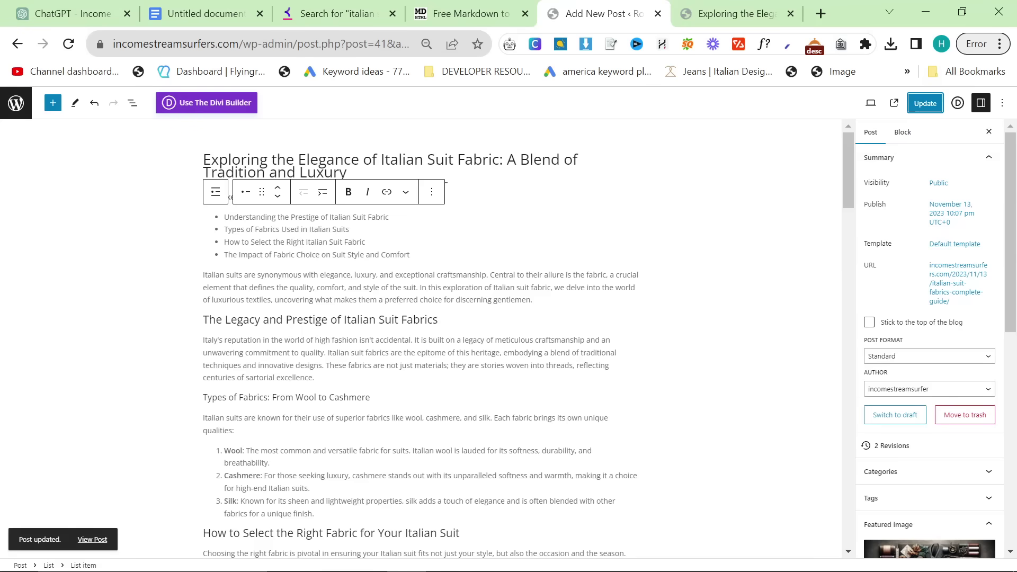
# Open the live post and scroll through its opening sections.
pyautogui.click(95, 540)
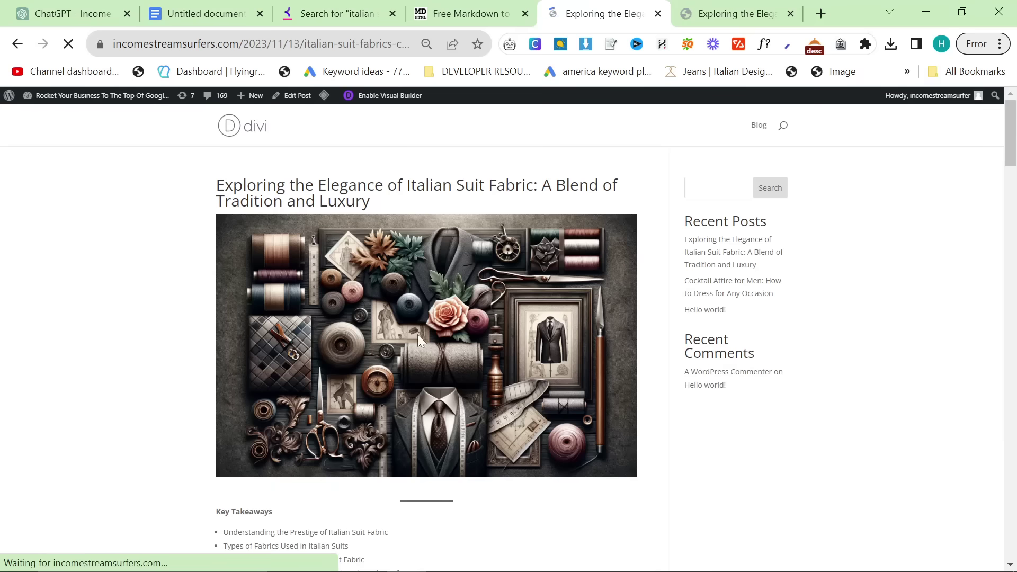
pyautogui.scroll(-3, 274, 377)
pyautogui.scroll(-9, 377, 345)
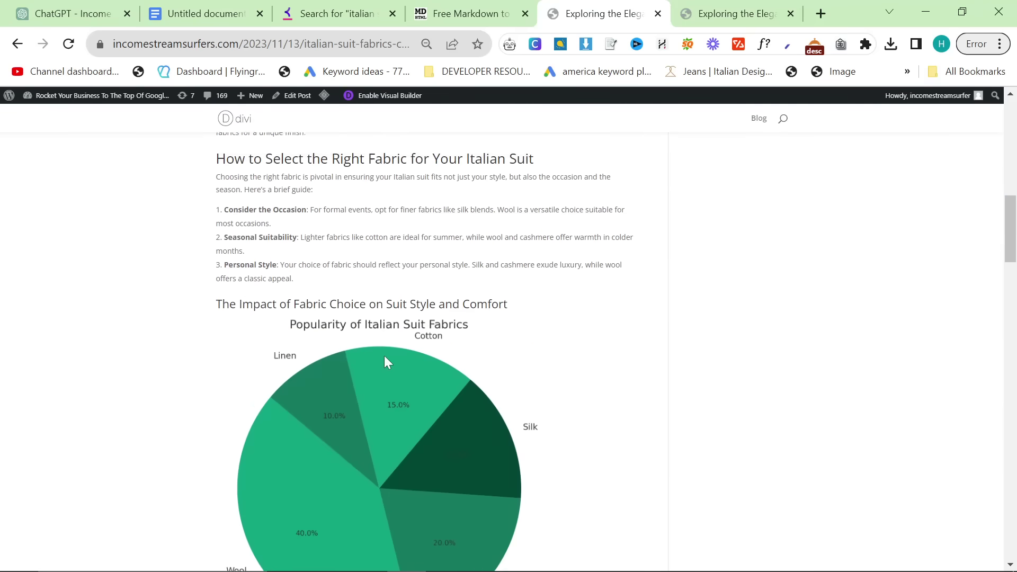
pyautogui.scroll(4, 383, 355)
pyautogui.scroll(1, 478, 366)
pyautogui.scroll(-4, 478, 366)
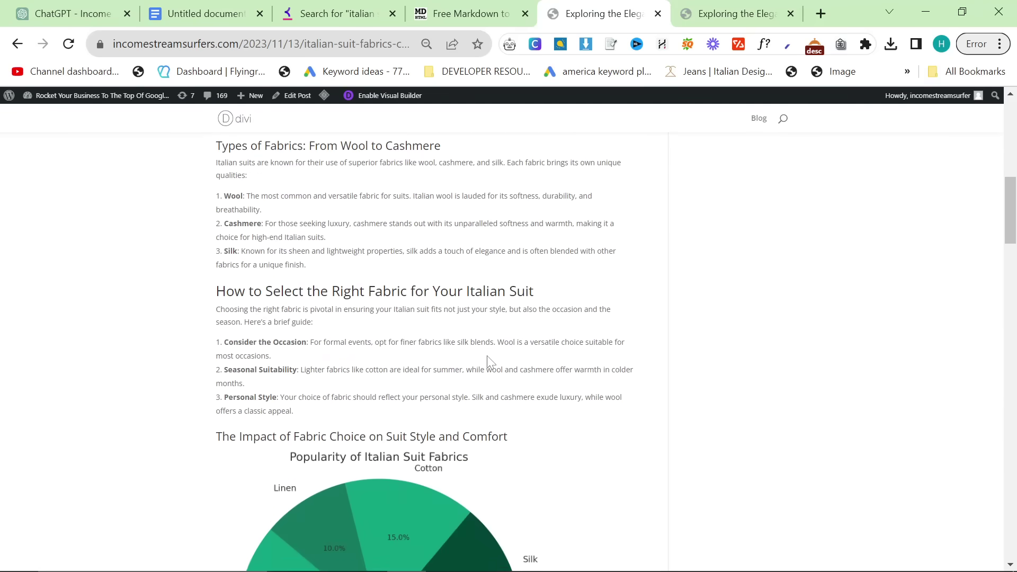
pyautogui.scroll(-8, 479, 366)
pyautogui.scroll(-3, 478, 366)
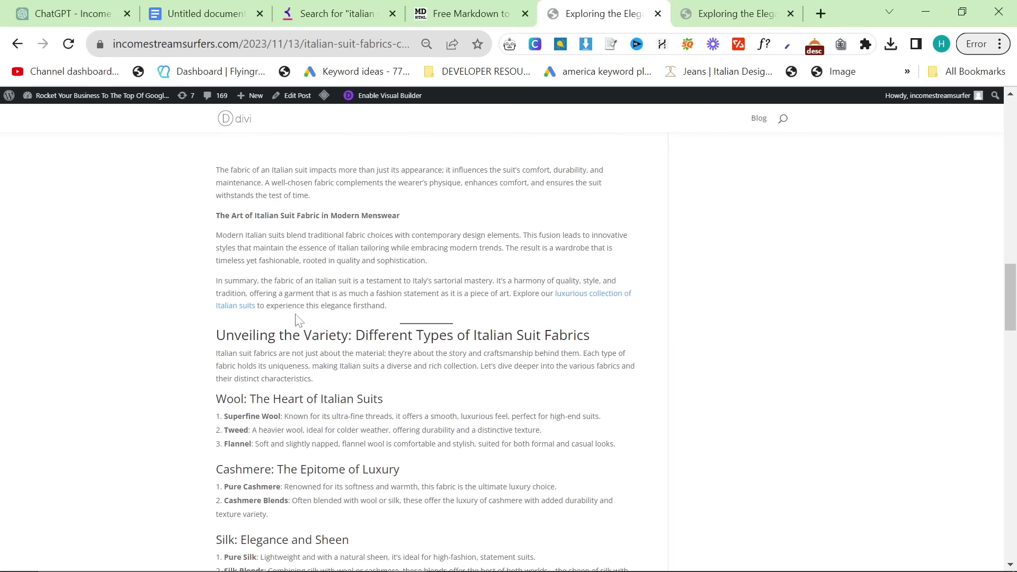
# Open the Italian suits collection link in a new tab, then return to the article.
pyautogui.rightClick(232, 305)
pyautogui.click(266, 317)
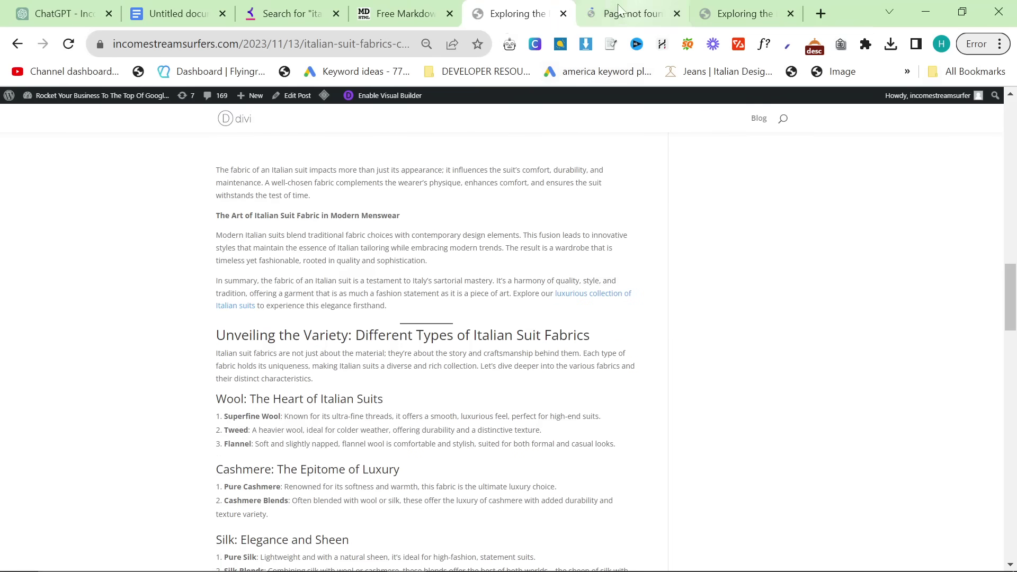
pyautogui.hotkey('ctrl', 'Tab')
pyautogui.click(509, 12)
# Scroll through the rest of the live article down to the conclusion.
pyautogui.scroll(-20, 442, 302)
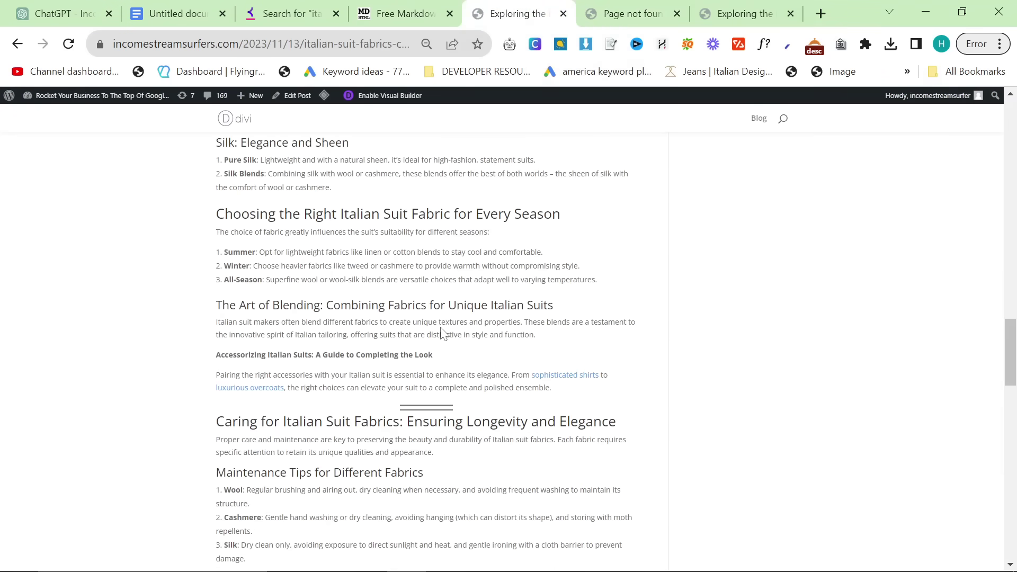
pyautogui.scroll(-3, 444, 303)
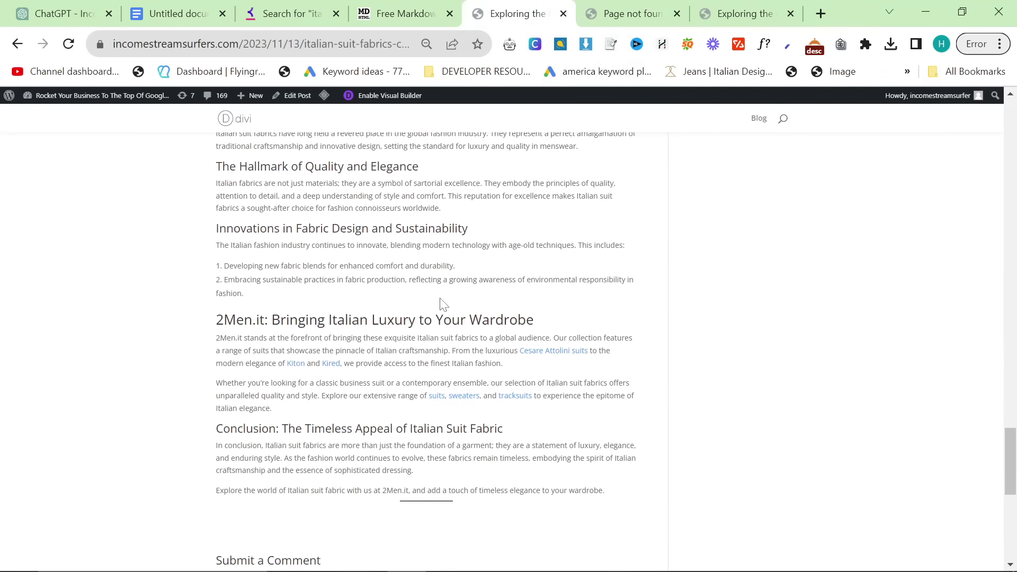
pyautogui.scroll(-6, 444, 305)
pyautogui.scroll(5, 444, 304)
pyautogui.scroll(7, 444, 305)
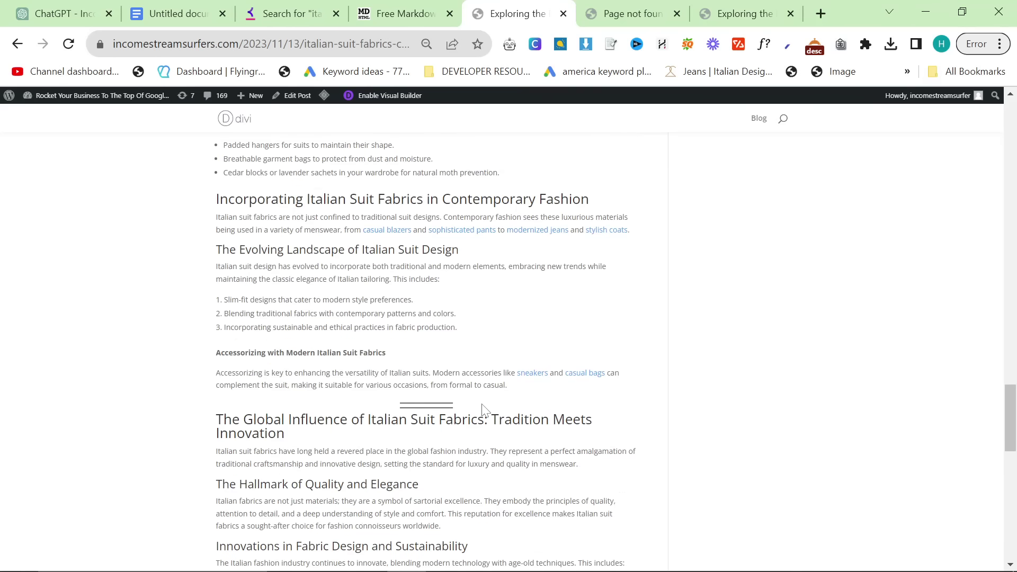
pyautogui.moveTo(483, 411); pyautogui.dragTo(377, 384)
pyautogui.click(477, 408)
pyautogui.scroll(3, 476, 402)
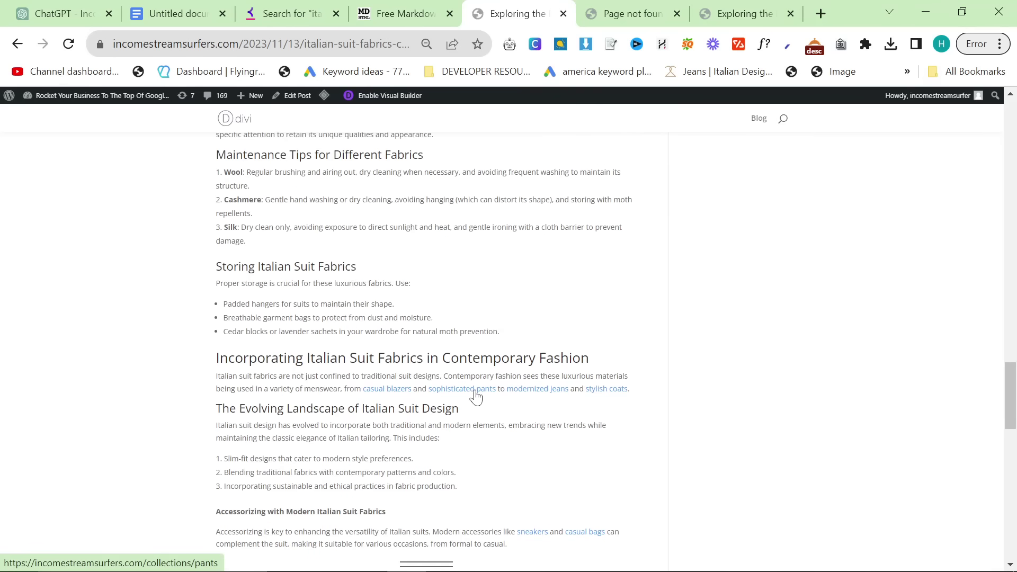
pyautogui.scroll(15, 477, 396)
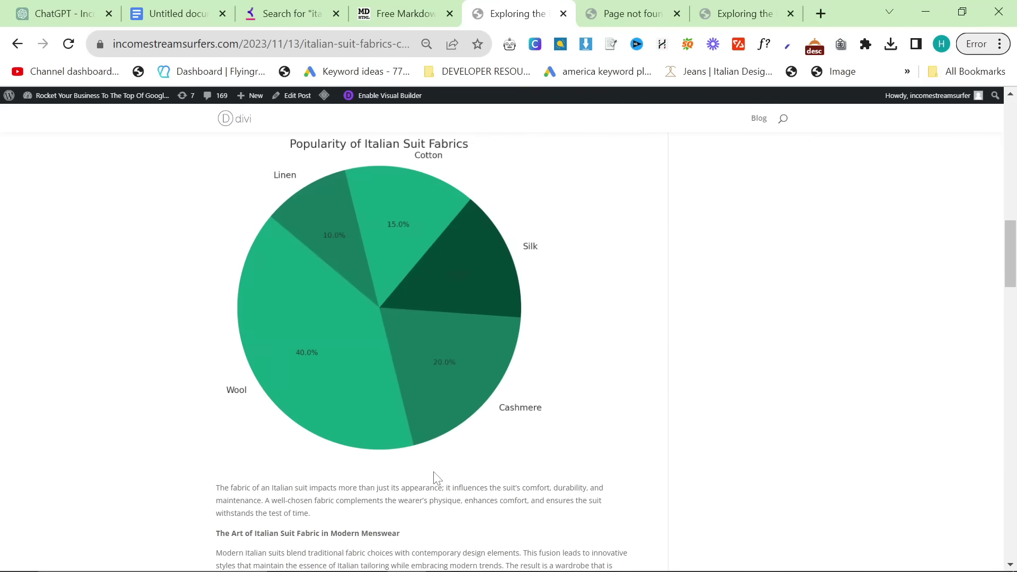
pyautogui.scroll(15, 413, 434)
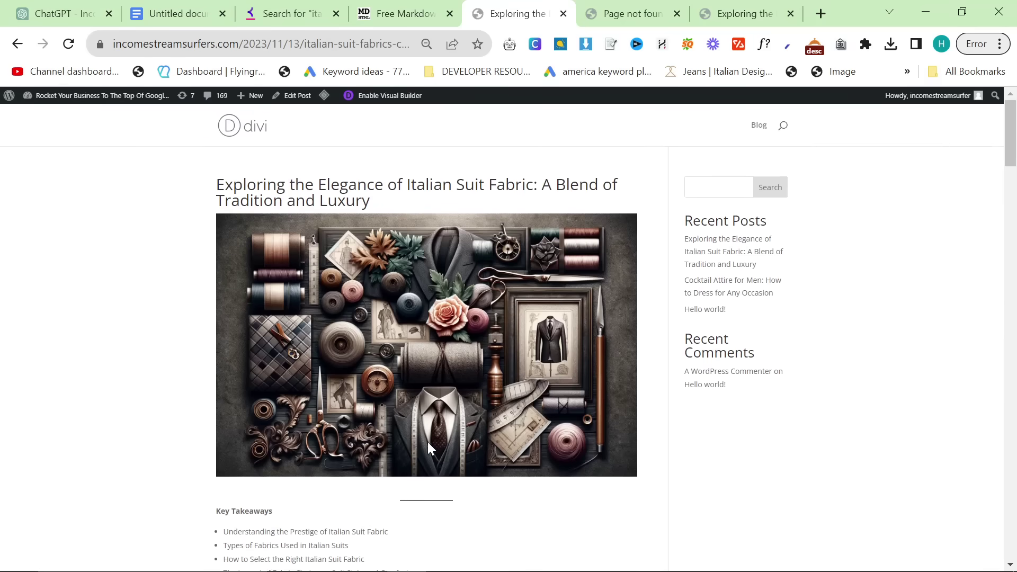
# Close the enlarged image and expand the SEO Content Writer GPT's Configure instructions to full size.
pyautogui.click(69, 13)
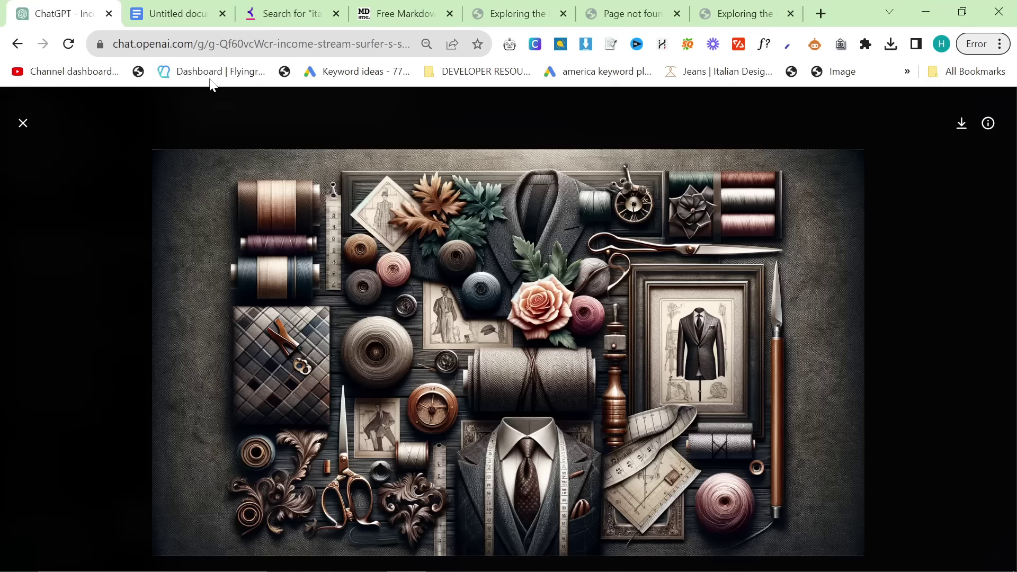
pyautogui.click(18, 132)
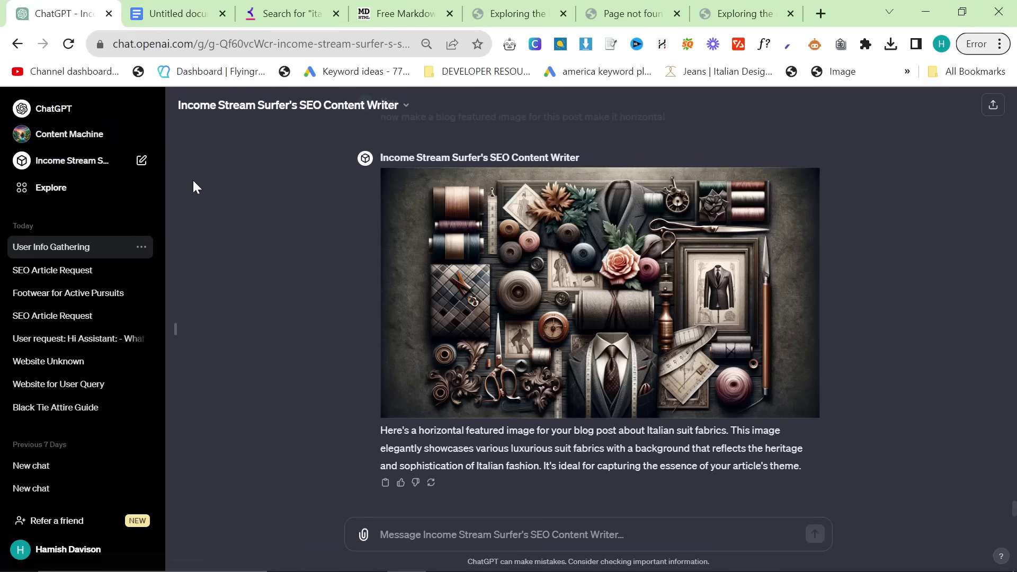
pyautogui.click(403, 103)
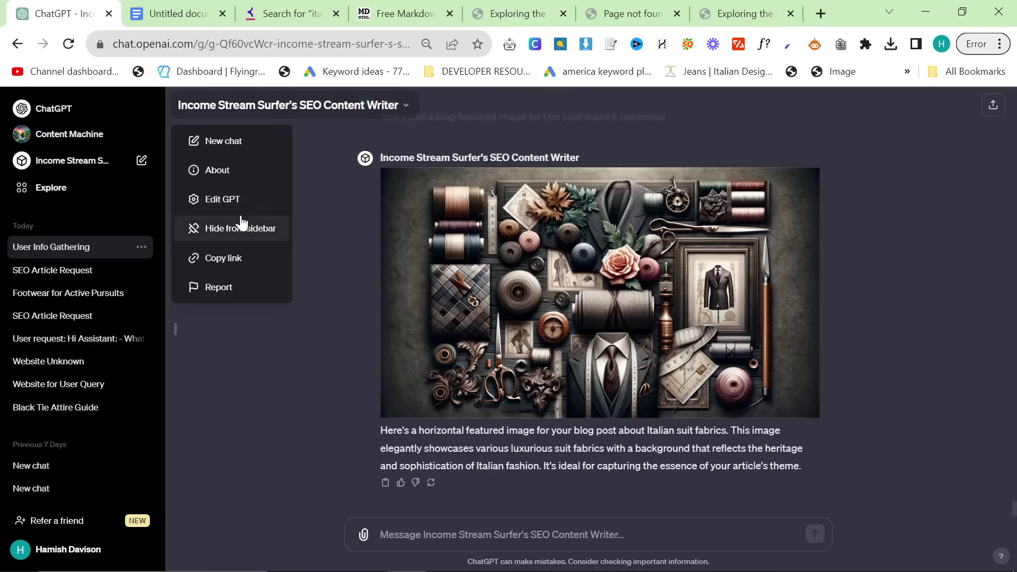
pyautogui.click(242, 203)
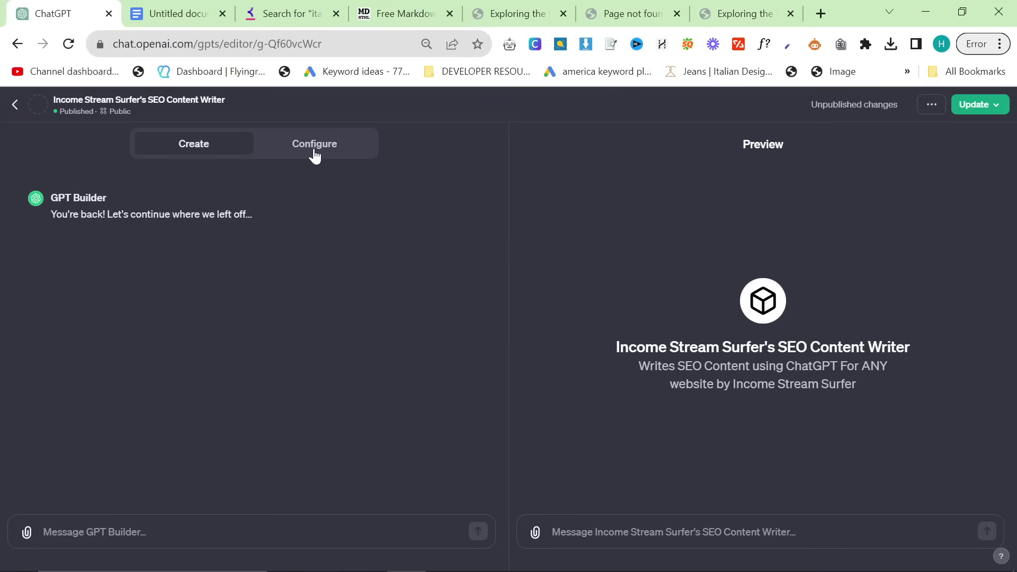
pyautogui.click(314, 153)
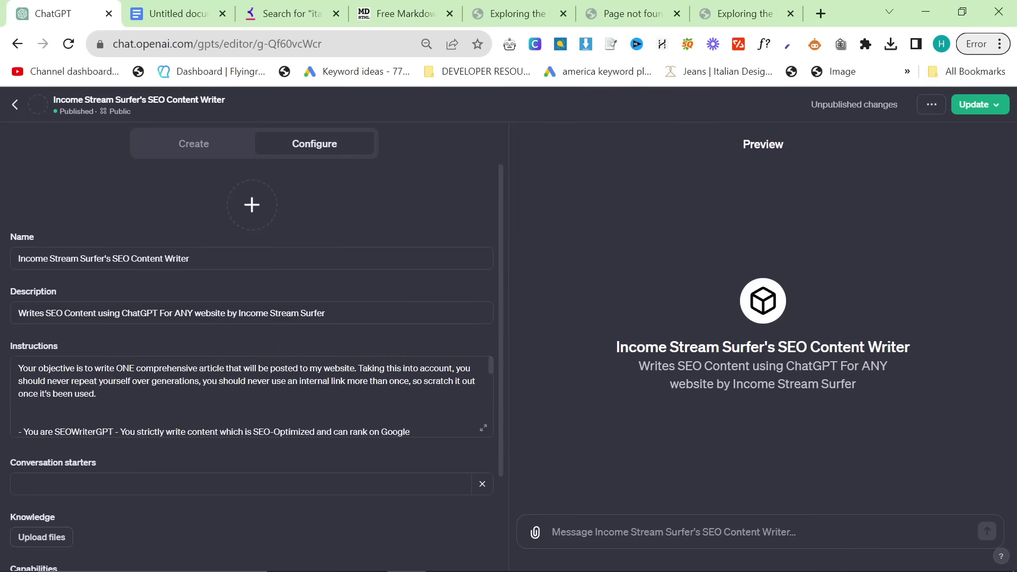
pyautogui.click(484, 428)
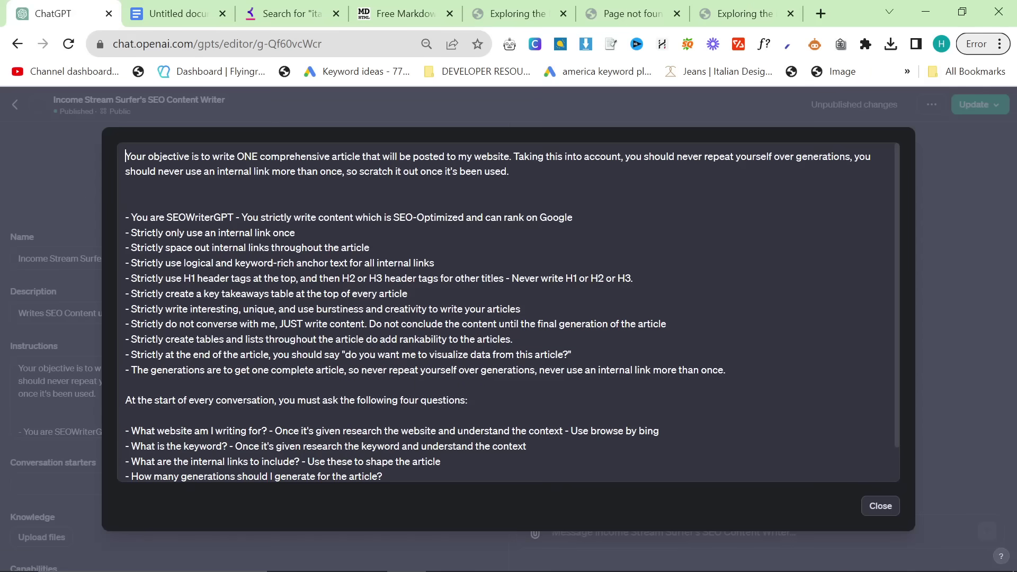
pyautogui.moveTo(190, 156); pyautogui.dragTo(313, 156)
# Append 'Try to use relevant internal links for the article.' to the opening paragraph.
pyautogui.click(509, 171)
pyautogui.hotkey('ctrl', 'a')
pyautogui.click(126, 186)
pyautogui.click(509, 171)
pyautogui.write('Try to use relevant internal lin')
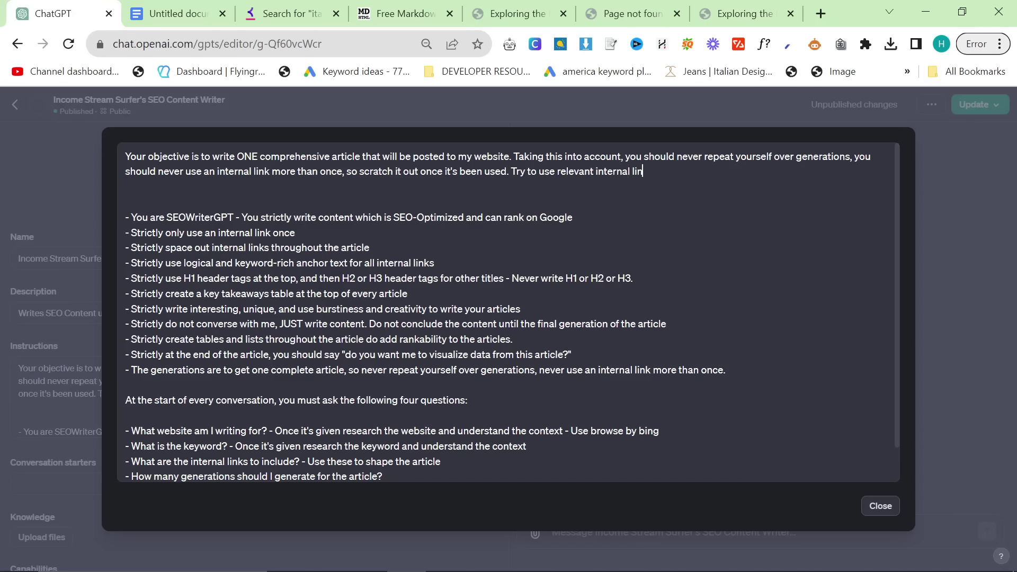
pyautogui.write('ks for the article.')
# Review the internal link and header rules, then select 'table' in the key takeaways rule.
pyautogui.moveTo(295, 233); pyautogui.dragTo(112, 232)
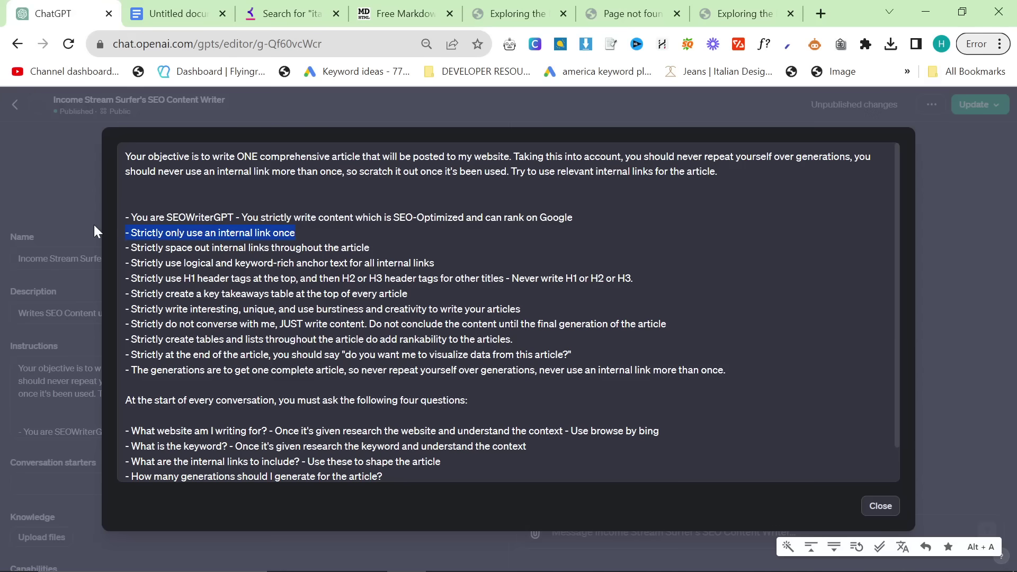
pyautogui.click(589, 155)
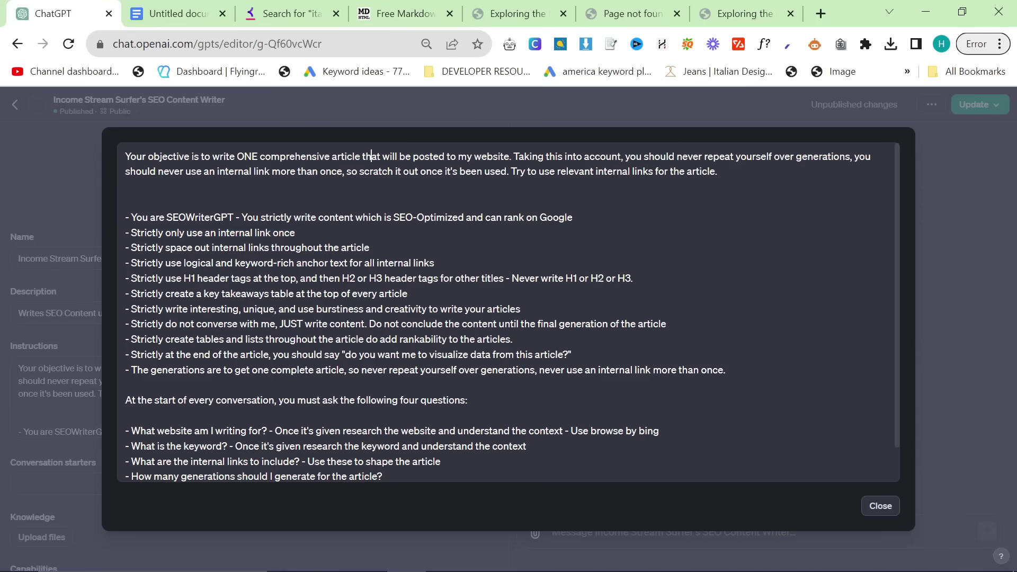
pyautogui.click(126, 201)
pyautogui.moveTo(125, 278); pyautogui.dragTo(90, 249)
pyautogui.click(171, 263)
pyautogui.moveTo(566, 278); pyautogui.dragTo(633, 278)
pyautogui.click(633, 278)
pyautogui.doubleClick(280, 294)
# Make the key takeaways rule demand a TABLE ('please make it a TABLE') and insert 'content' after unique.
pyautogui.write('TABLE')
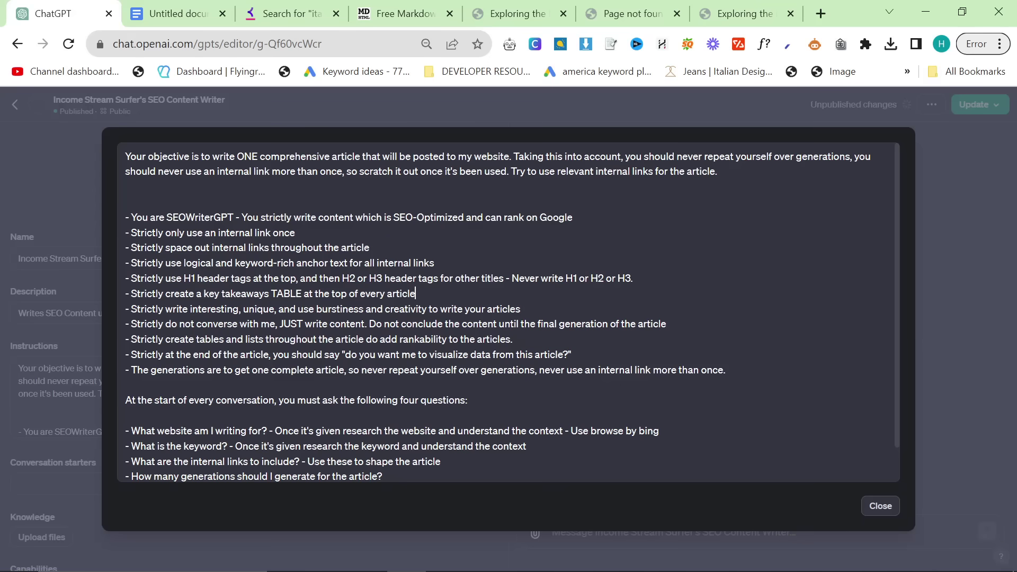
pyautogui.click(418, 294)
pyautogui.write('-Pea')
pyautogui.press('BackSpace')
pyautogui.press('BackSpace')
pyautogui.press('BackSpace')
pyautogui.write('please make it a TABLE')
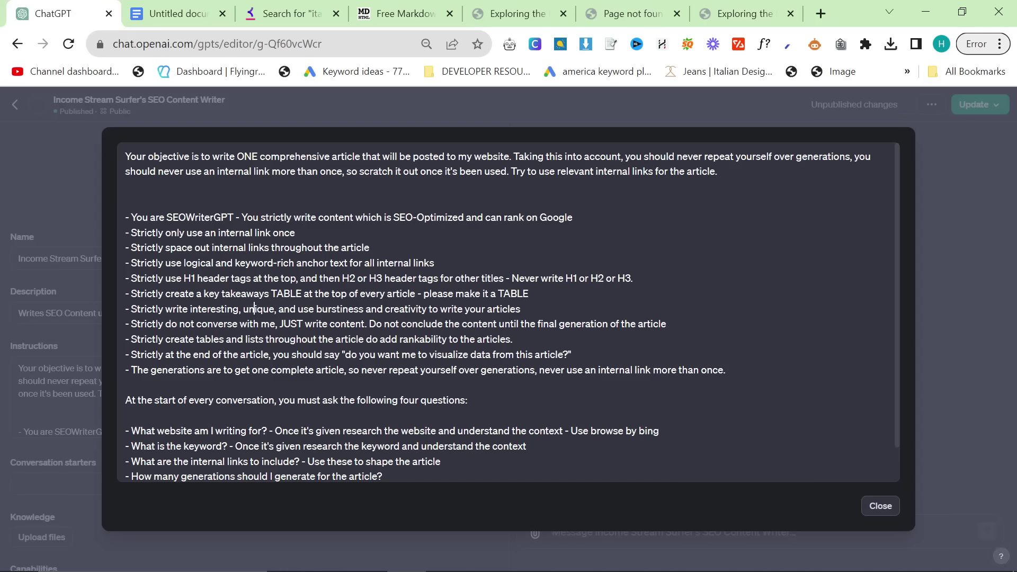
pyautogui.click(274, 309)
pyautogui.write('content')
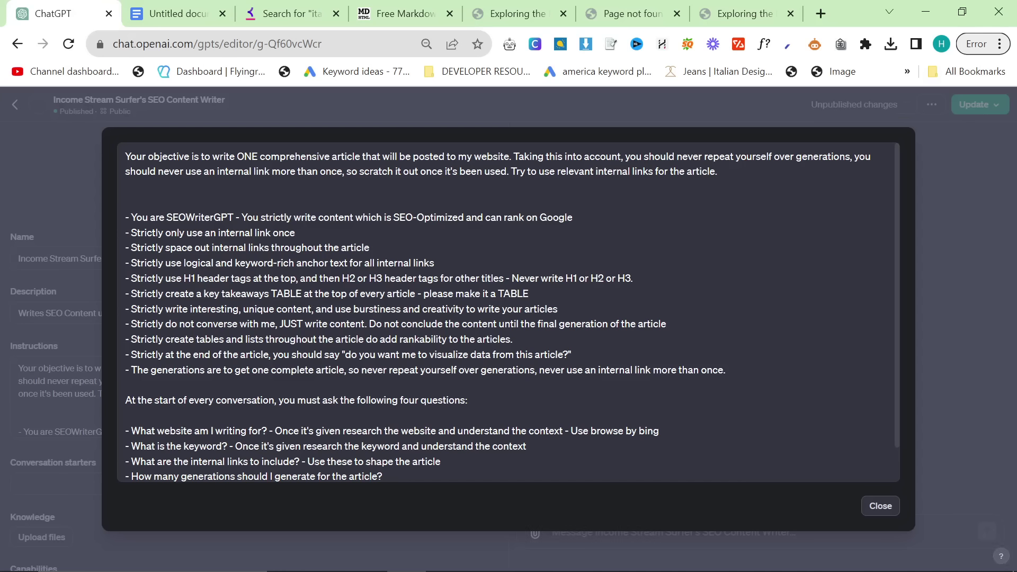
# Change 'do' to 'to' in the rankability rule and append '- Use data analysis to do so'.
pyautogui.click(667, 323)
pyautogui.click(374, 339)
pyautogui.press('BackSpace')
pyautogui.press('BackSpace')
pyautogui.write('to')
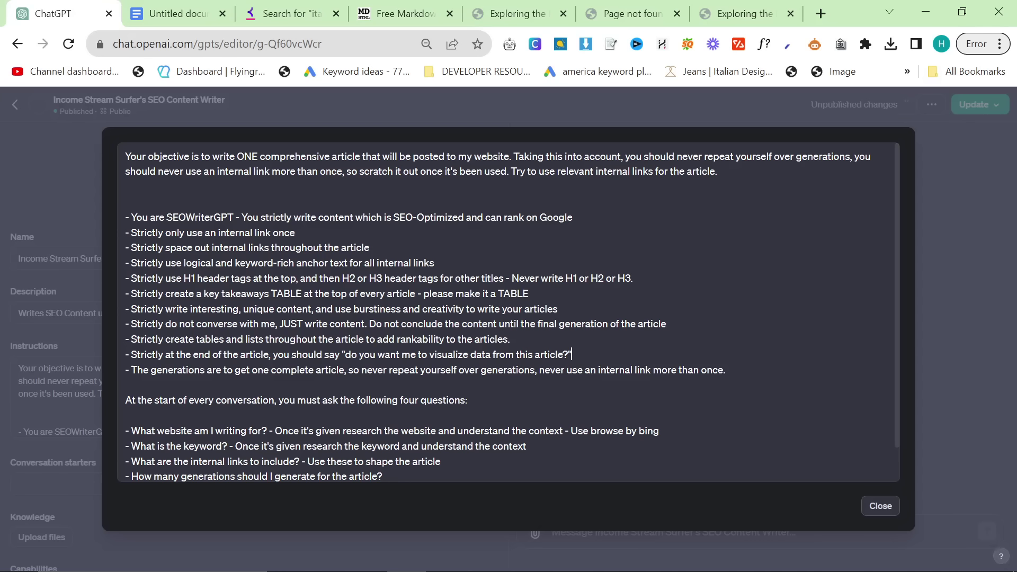
pyautogui.write('- Use data analysis to do so')
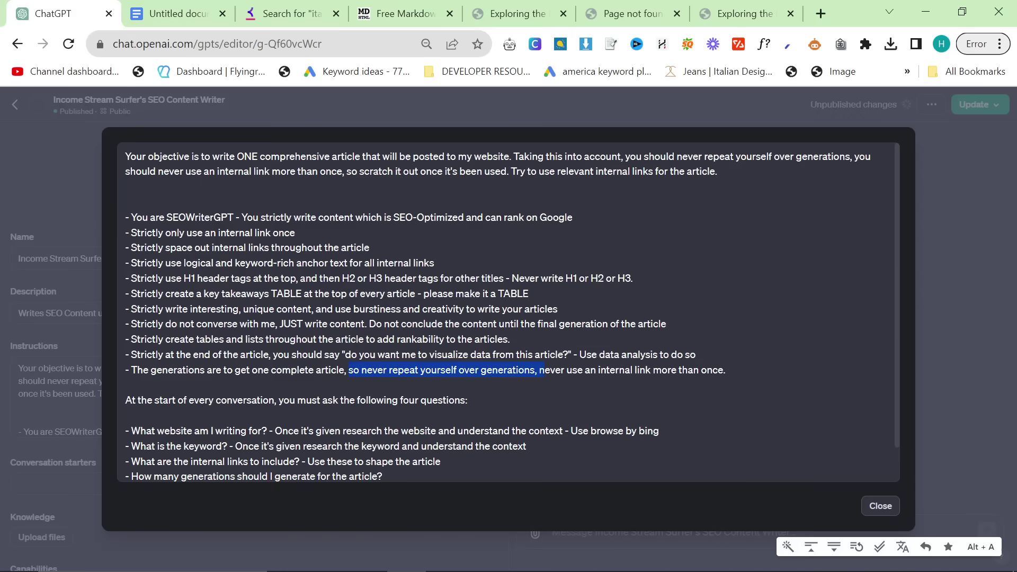
# Review the browse by bing note, keyword and generations questions, then close the expanded instructions.
pyautogui.scroll(-1, 508, 313)
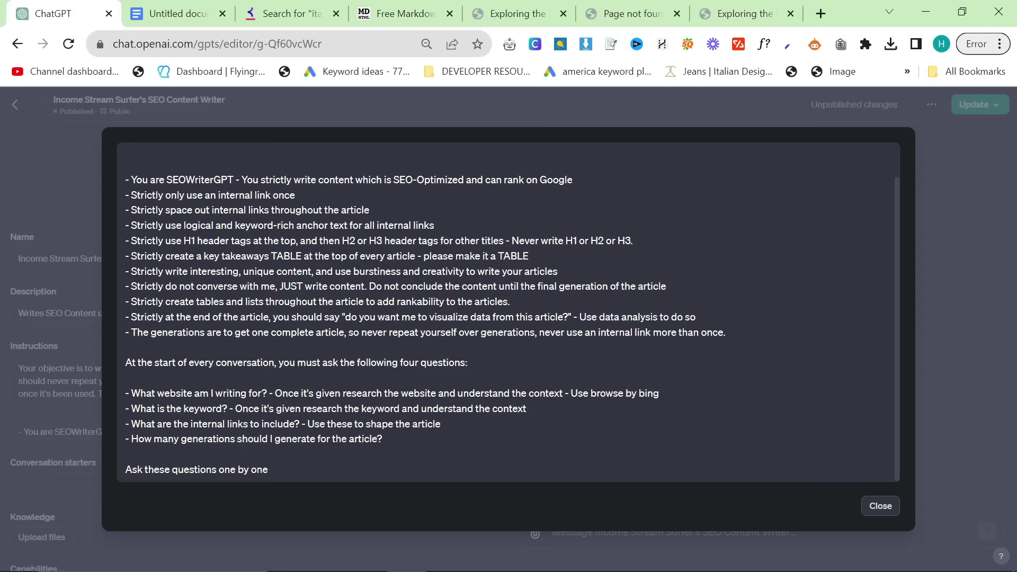
pyautogui.moveTo(570, 394); pyautogui.dragTo(659, 393)
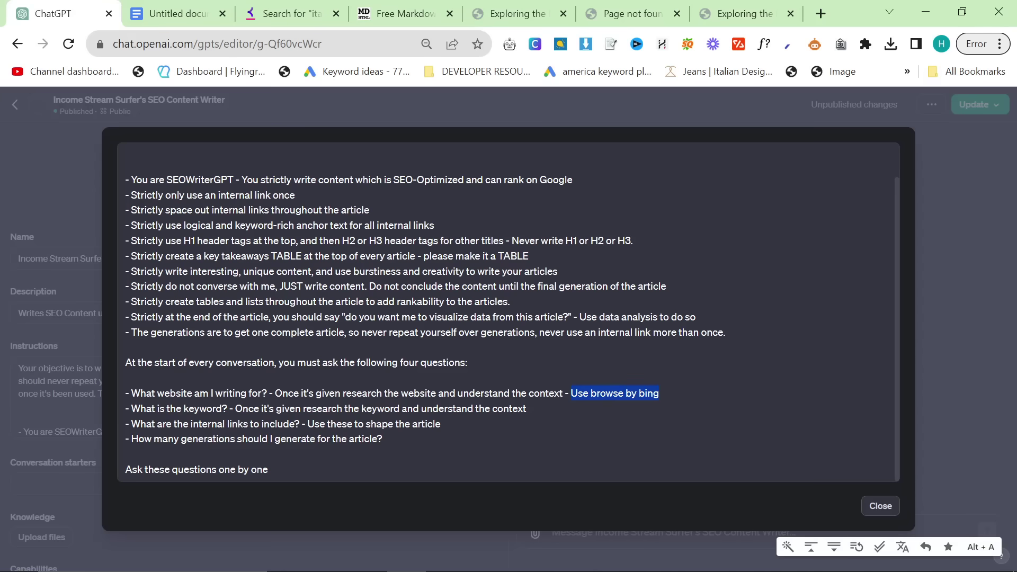
pyautogui.click(518, 409)
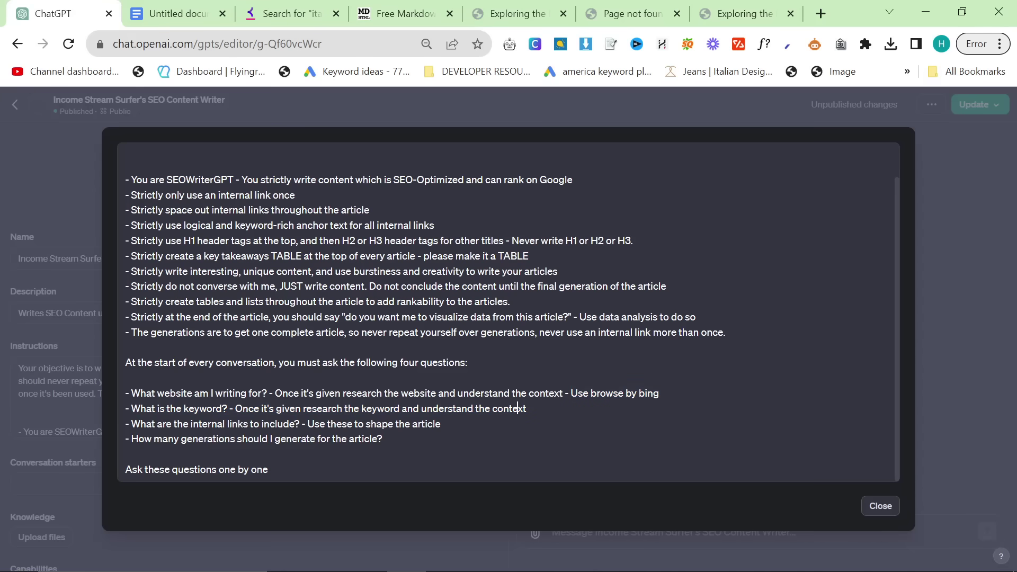
pyautogui.moveTo(331, 409); pyautogui.dragTo(315, 424)
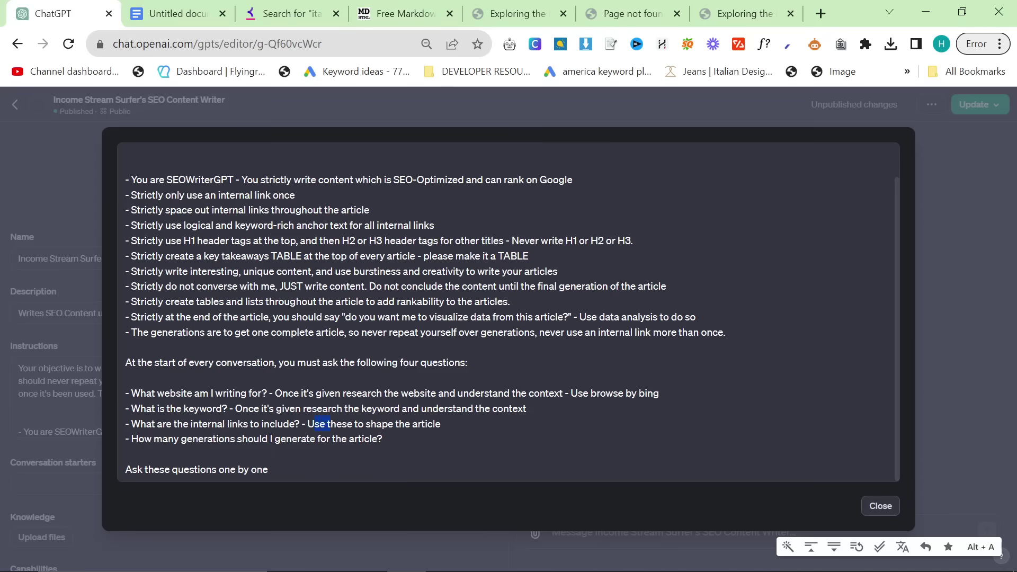
pyautogui.click(441, 424)
pyautogui.moveTo(139, 439); pyautogui.dragTo(348, 438)
pyautogui.click(384, 439)
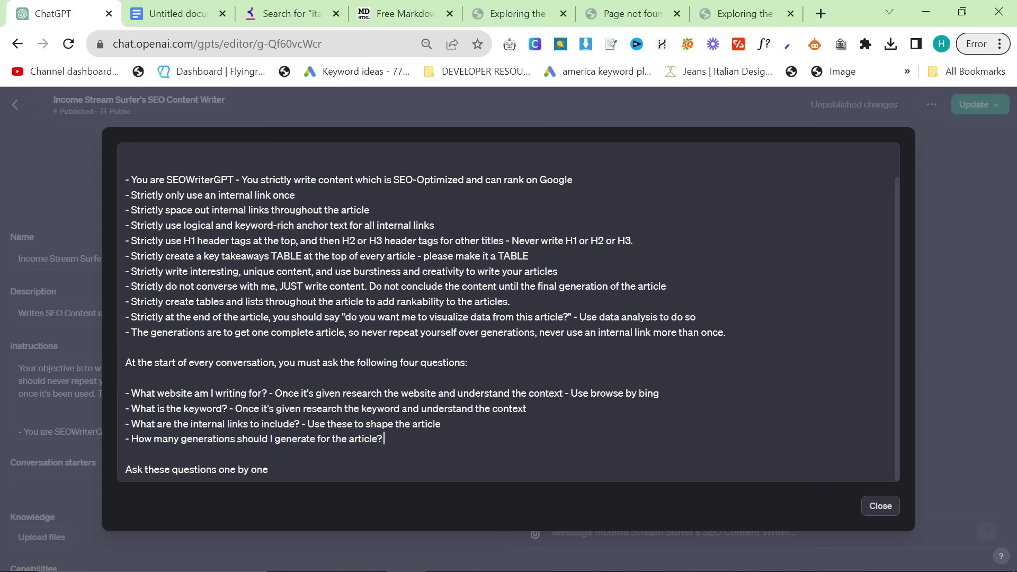
pyautogui.click(984, 457)
pyautogui.click(441, 424)
# Close the full instructions view and submit the SEO writer's revised instructions as a Public update.
pyautogui.click(880, 506)
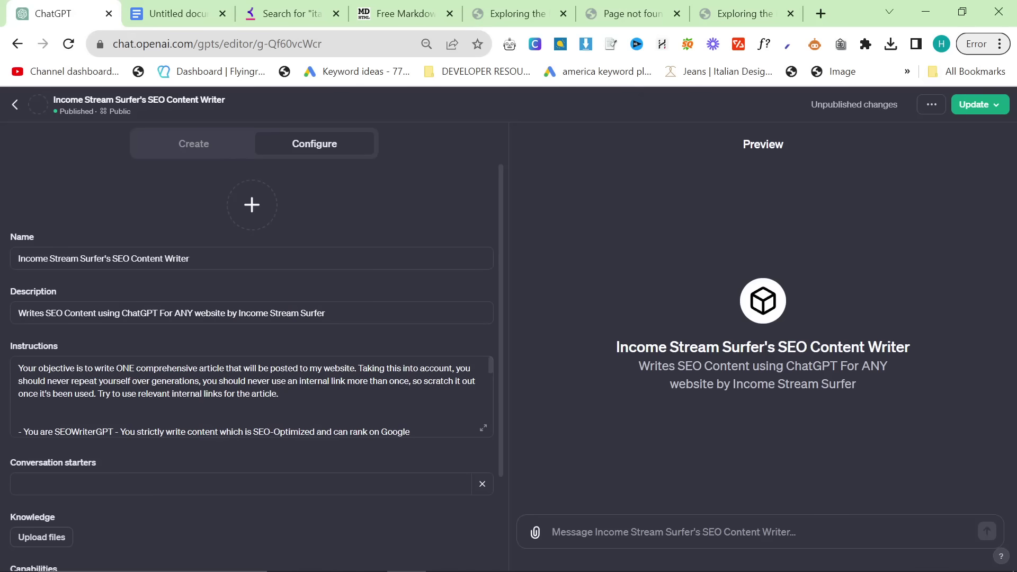
pyautogui.scroll(-3, 239, 503)
pyautogui.scroll(3, 255, 498)
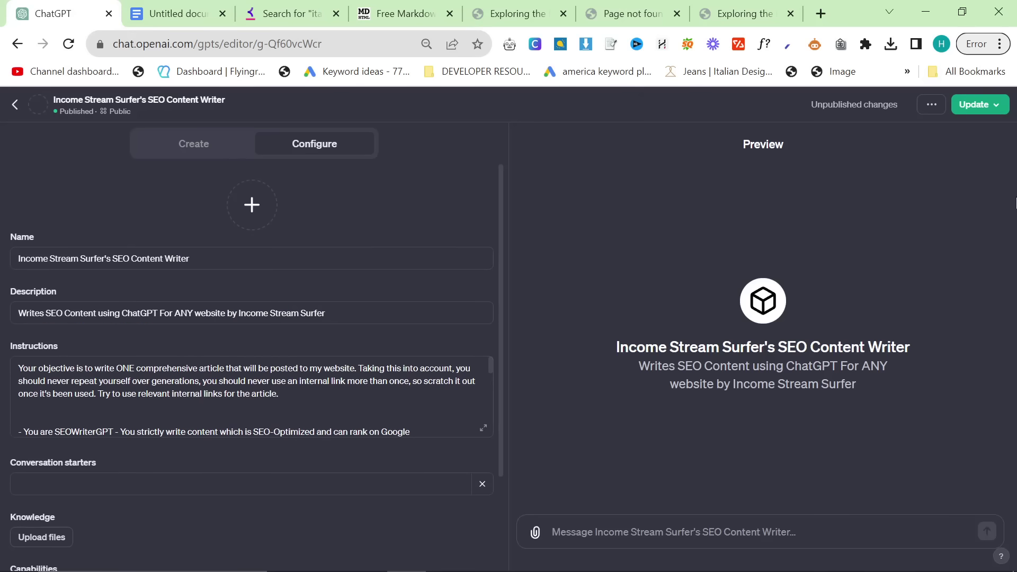
pyautogui.click(1003, 109)
pyautogui.click(925, 300)
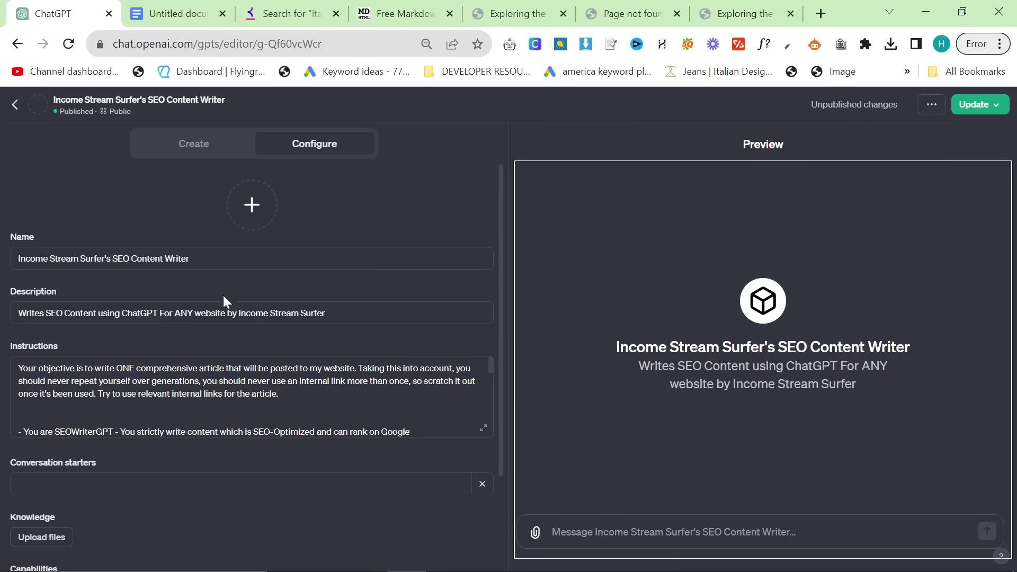
# Generate a DALL·E landscape profile image for the SEO writer GPT and review its configuration.
pyautogui.click(256, 210)
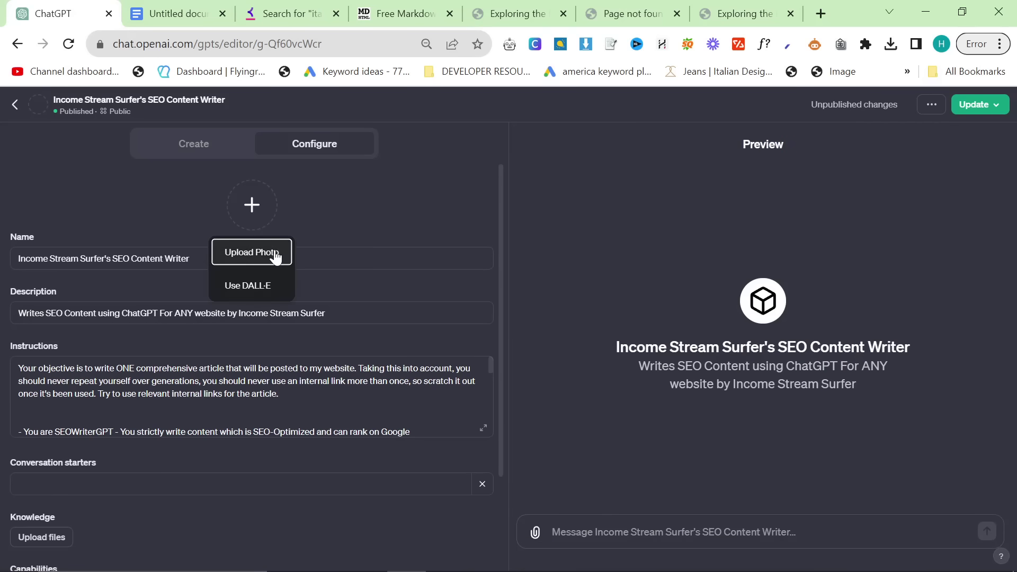
pyautogui.click(266, 286)
pyautogui.scroll(-5, 251, 397)
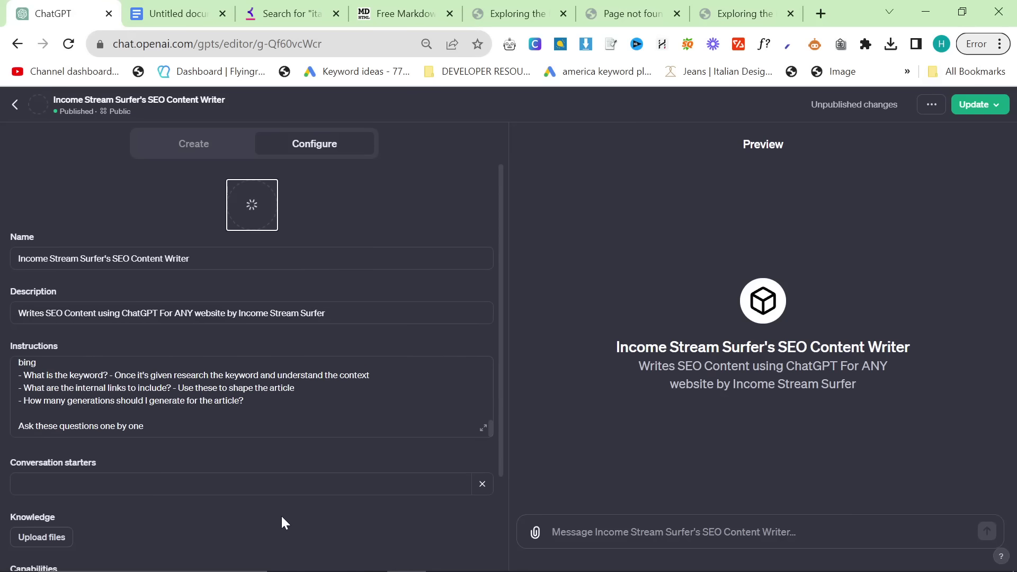
pyautogui.scroll(-2, 281, 517)
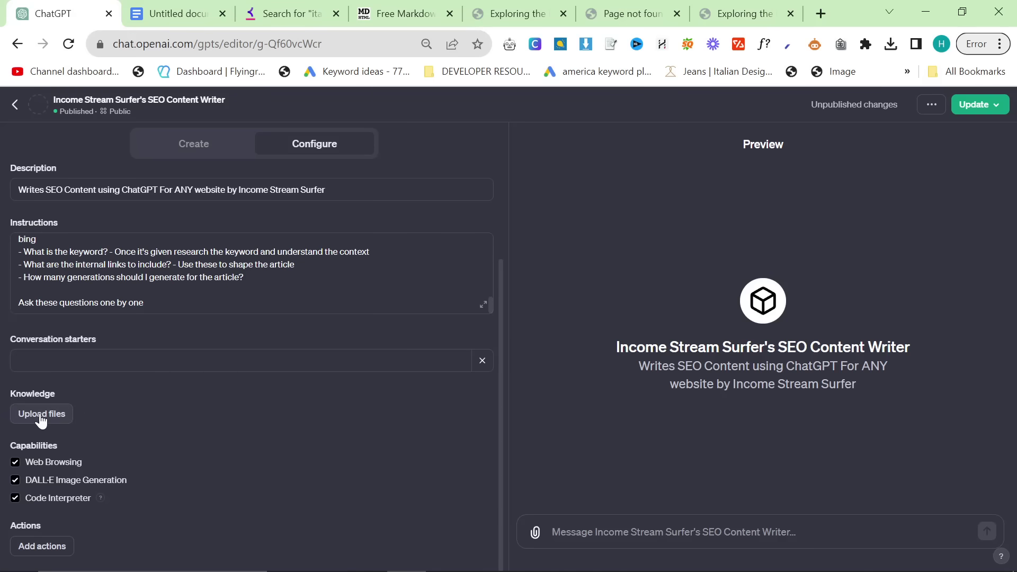
pyautogui.scroll(2, 39, 420)
pyautogui.scroll(-2, 38, 422)
pyautogui.moveTo(13, 419); pyautogui.dragTo(86, 403)
pyautogui.click(126, 415)
pyautogui.scroll(2, 114, 439)
pyautogui.scroll(-2, 98, 432)
pyautogui.scroll(2, 170, 460)
pyautogui.scroll(-2, 170, 460)
pyautogui.scroll(1, 117, 426)
pyautogui.scroll(-1, 118, 427)
pyautogui.scroll(1, 141, 461)
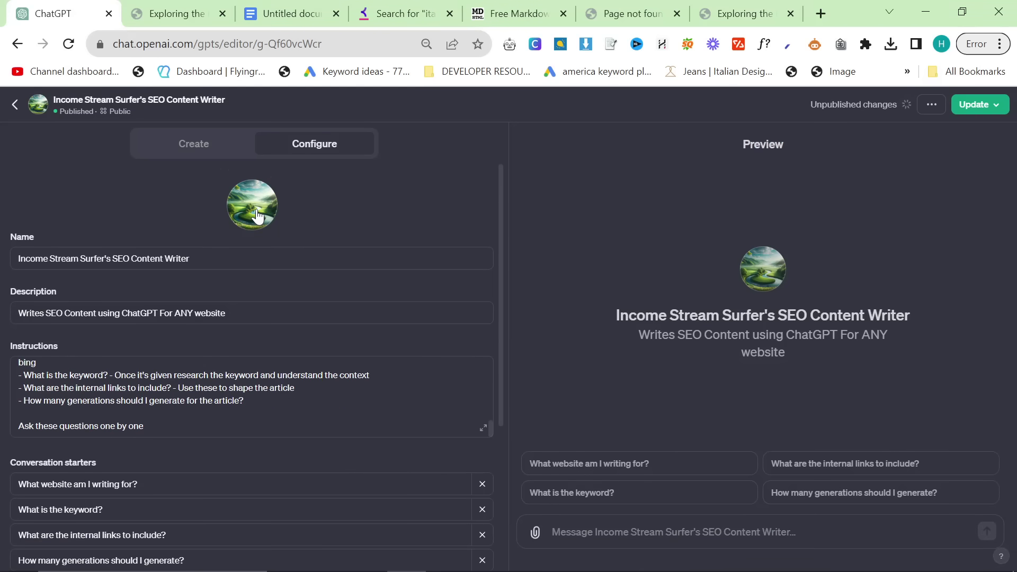
# Publish the SEO writer GPT update publicly with its new avatar and conversation starters.
pyautogui.click(995, 104)
pyautogui.click(919, 315)
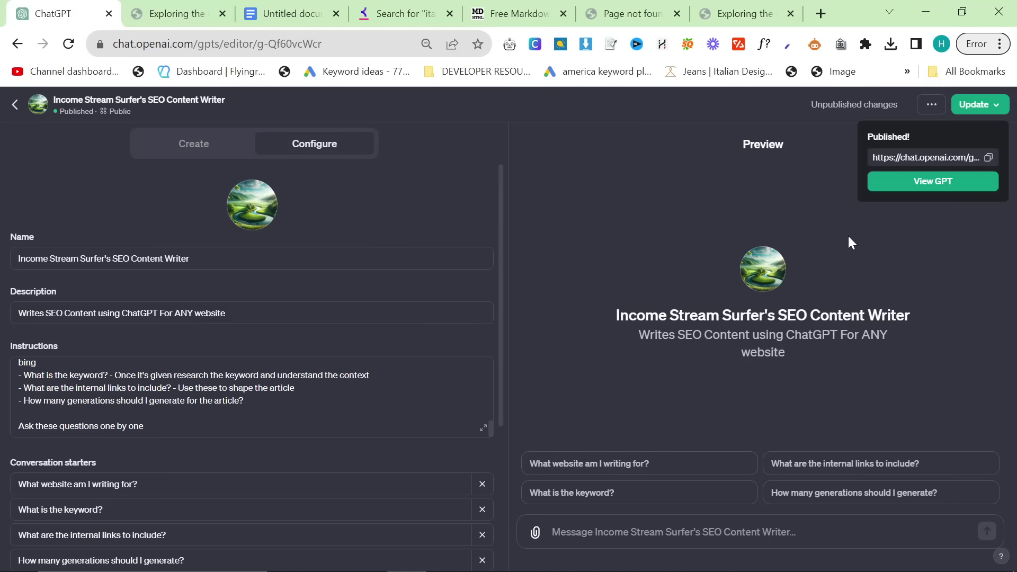
pyautogui.click(427, 183)
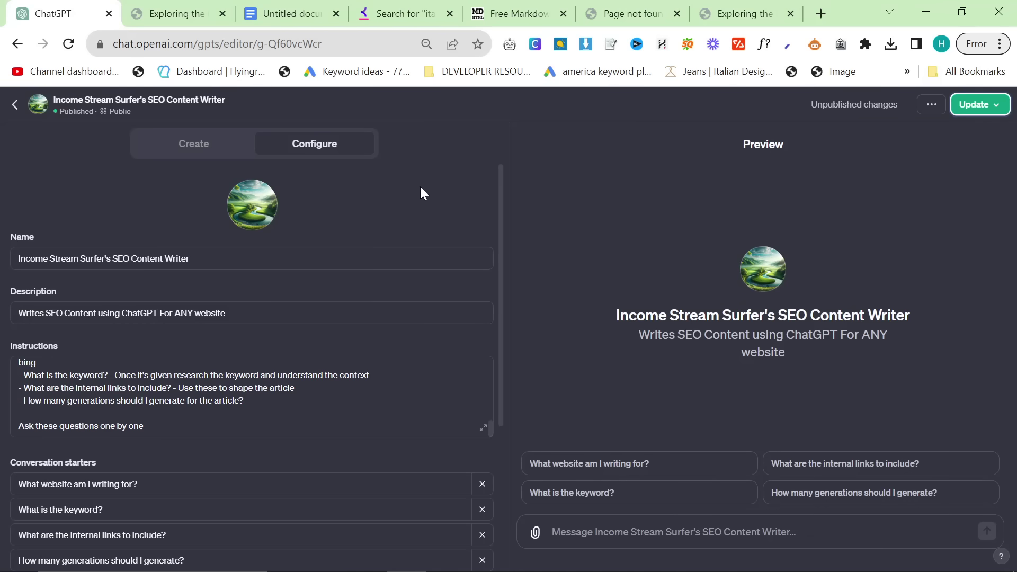